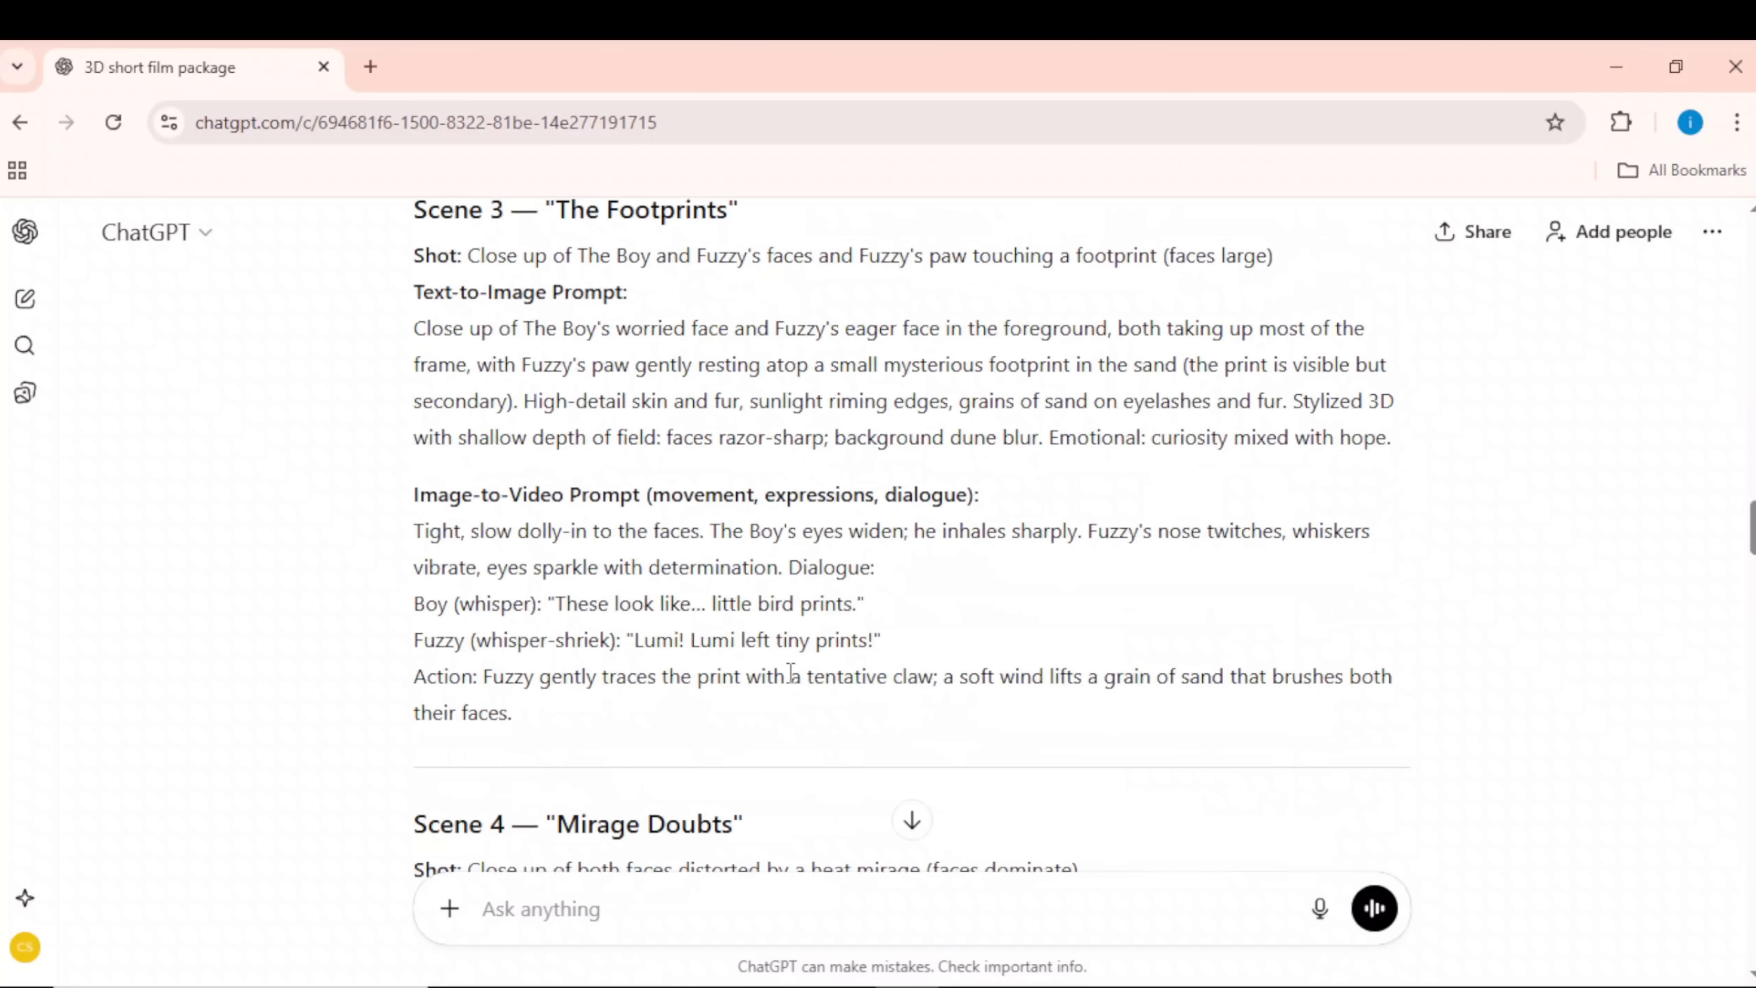
Read through the text-to-image and image-to-video prompts of the short film's scenes from Scene 3 onward.
scroll(627, 557, down, 6)
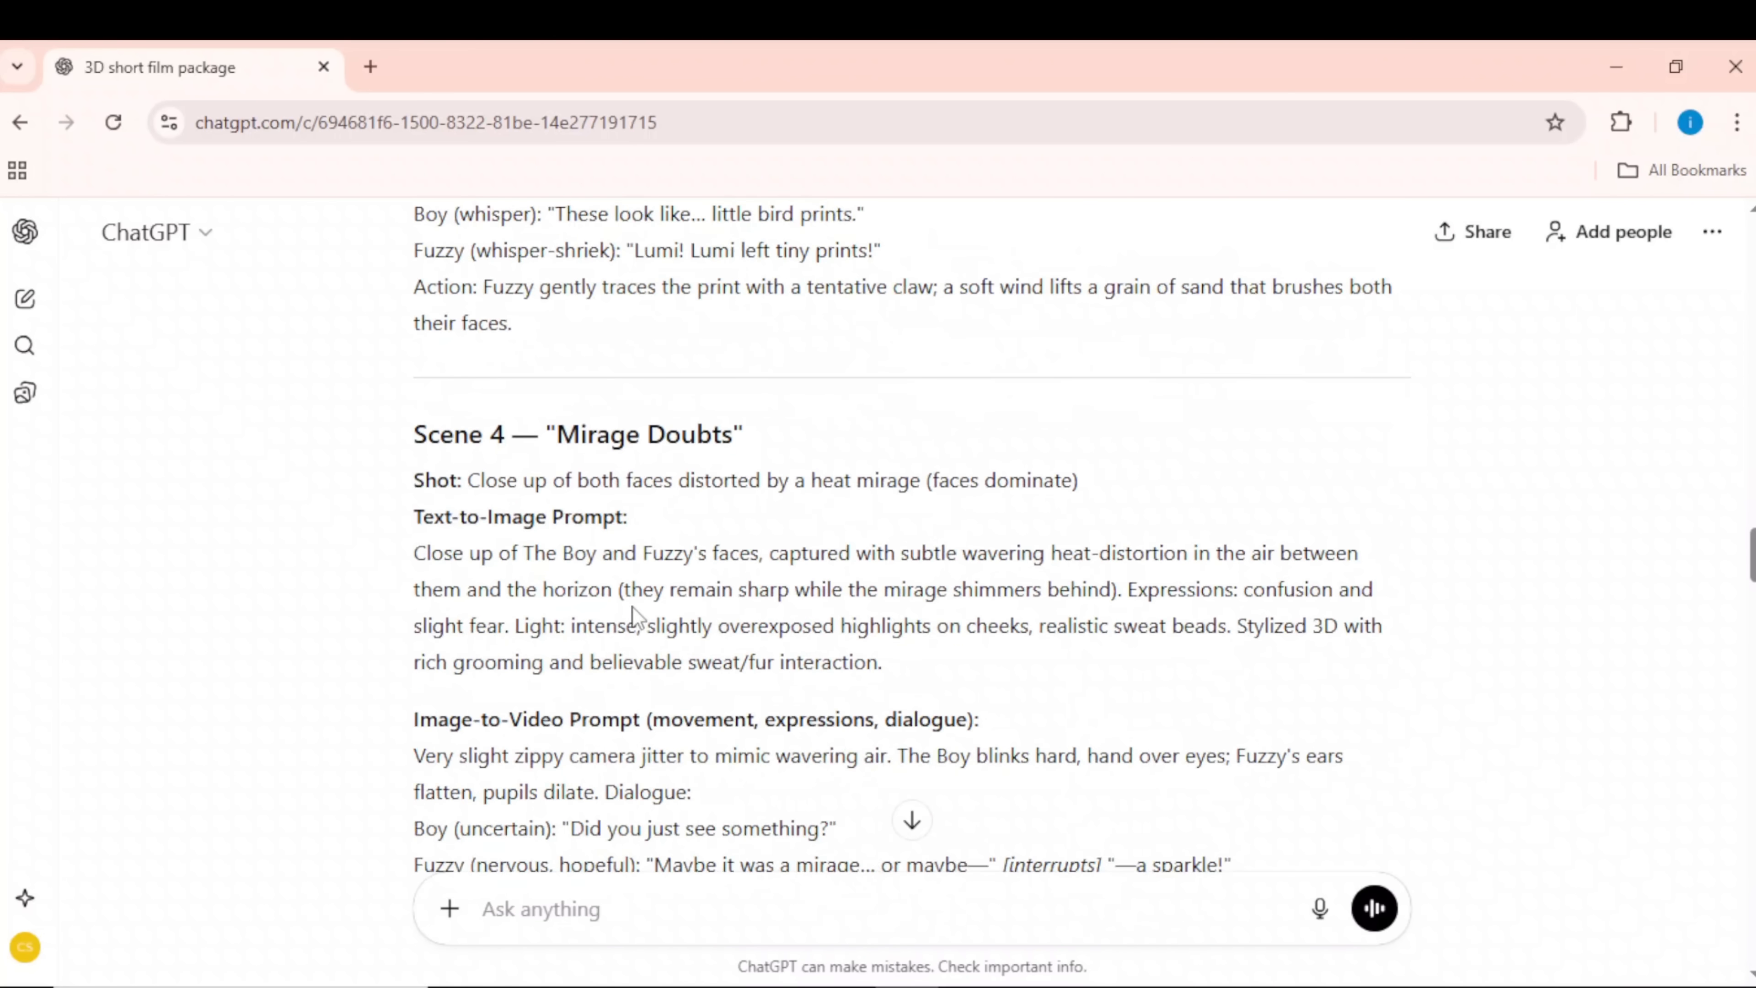
scroll(747, 594, down, 2)
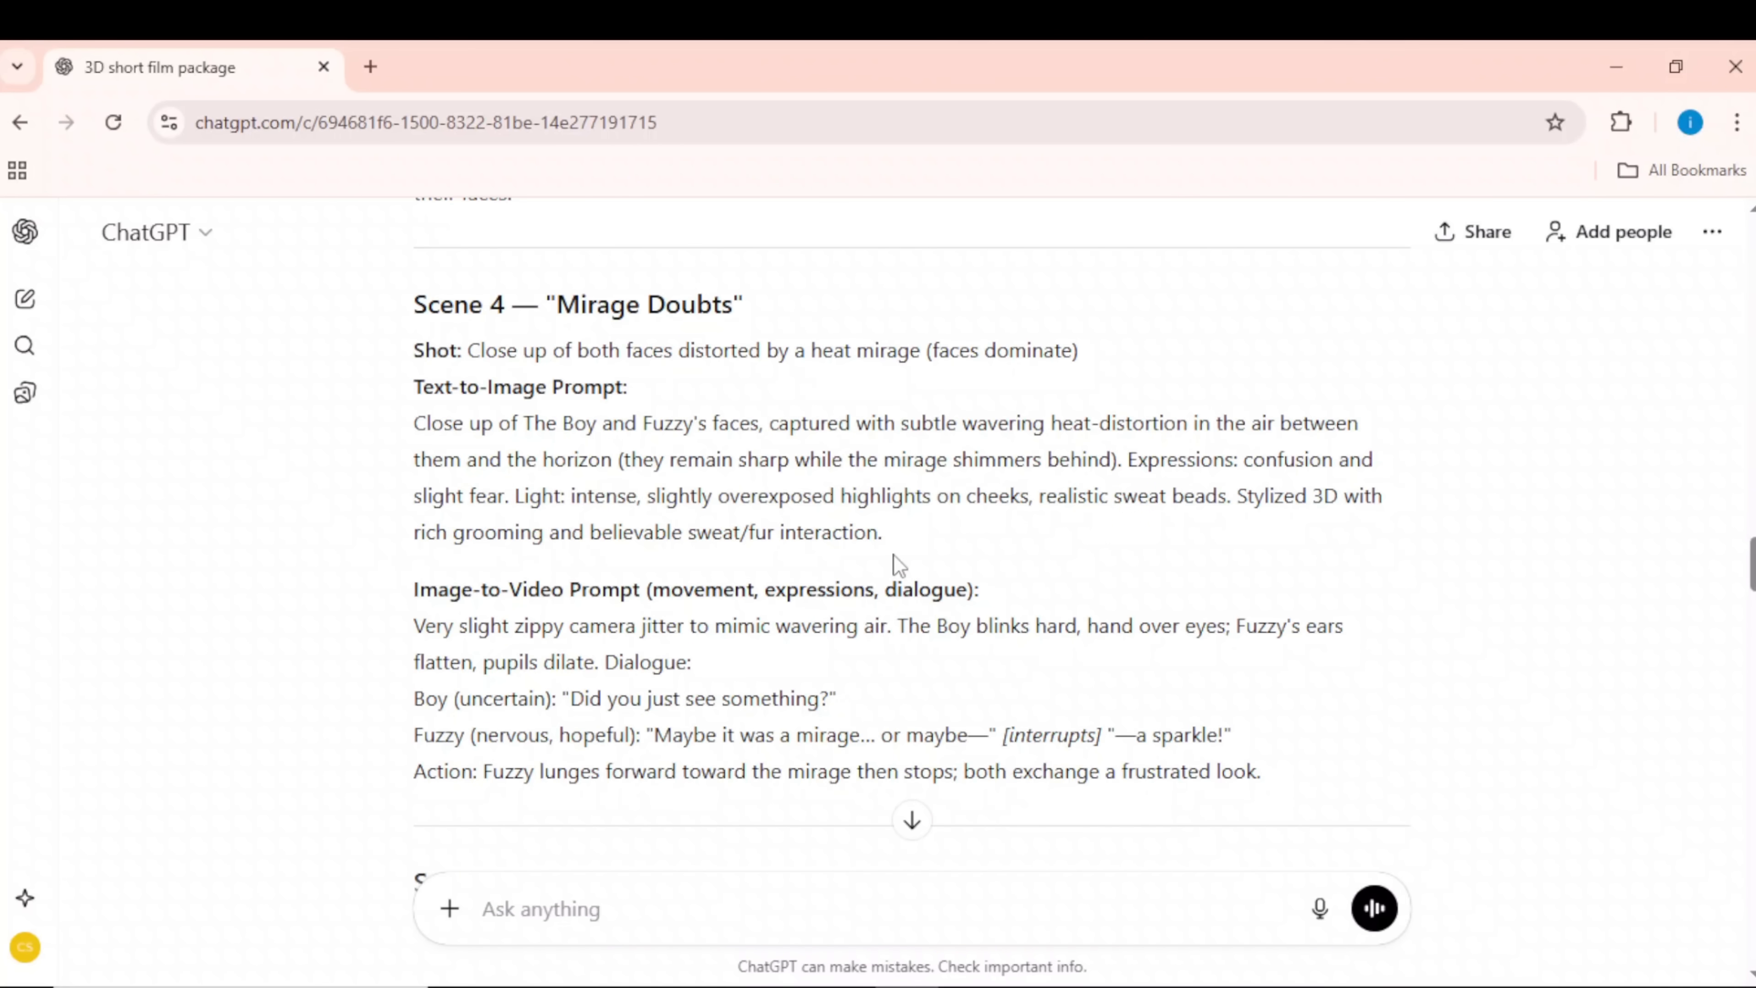
scroll(897, 564, down, 8)
scroll(785, 529, down, 10)
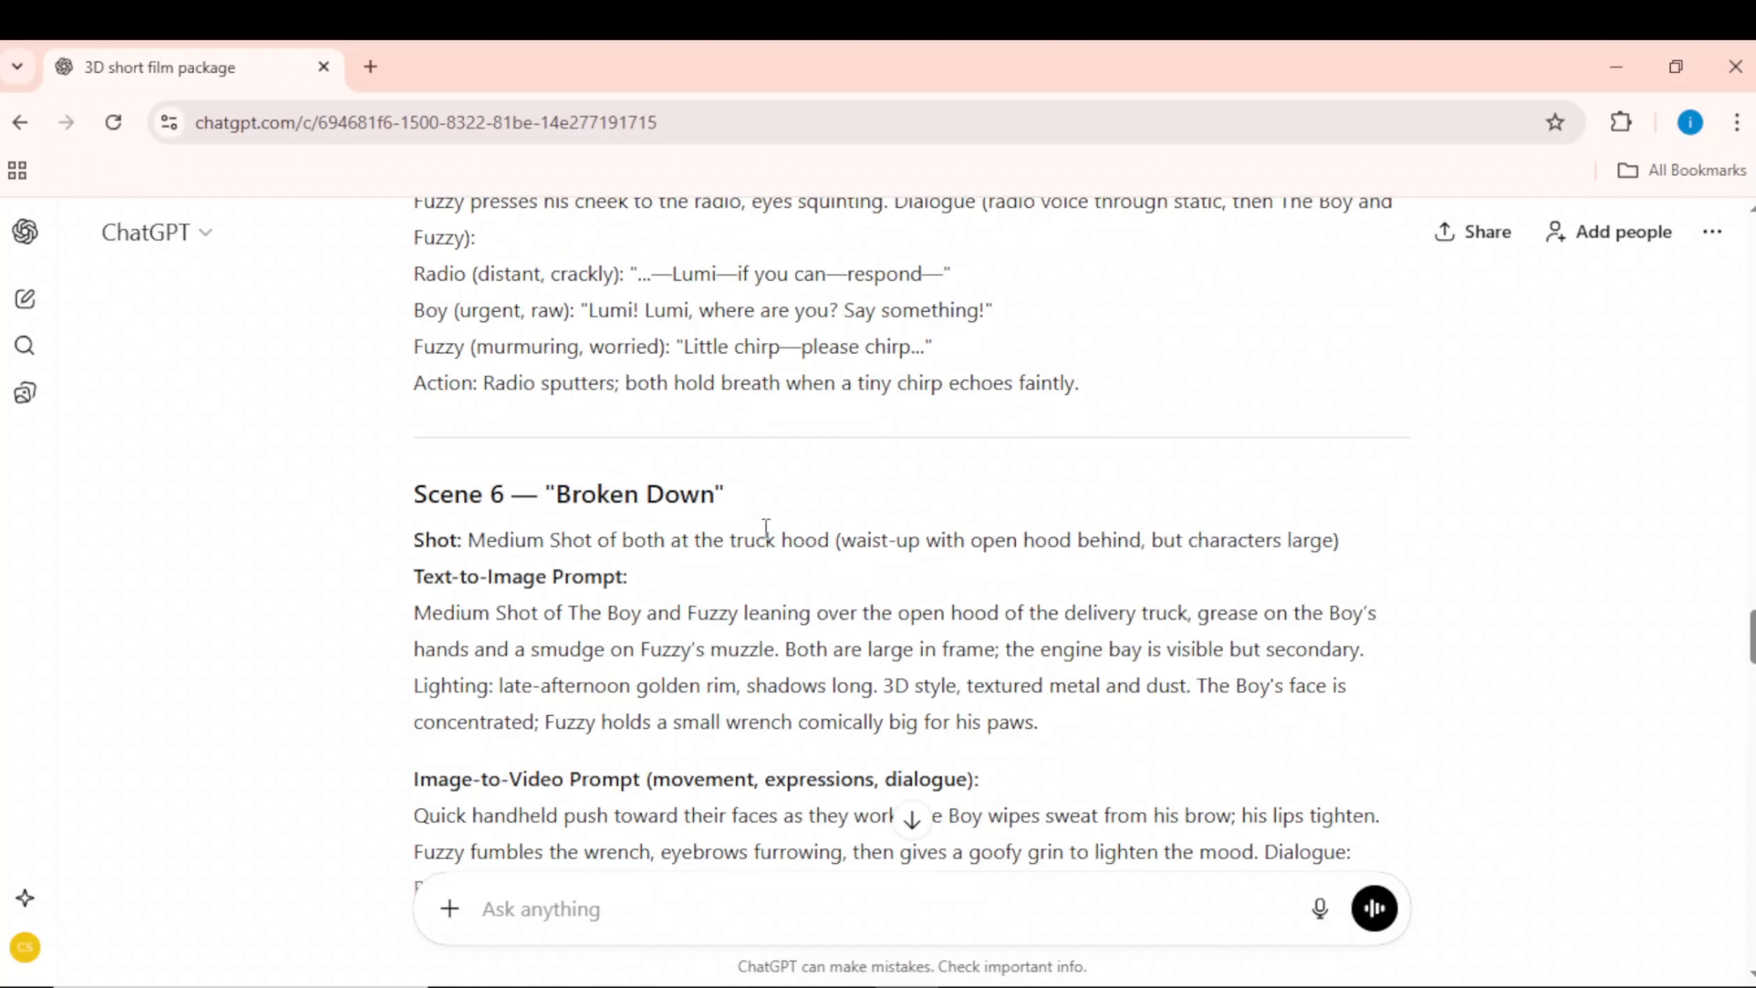
scroll(422, 550, down, 12)
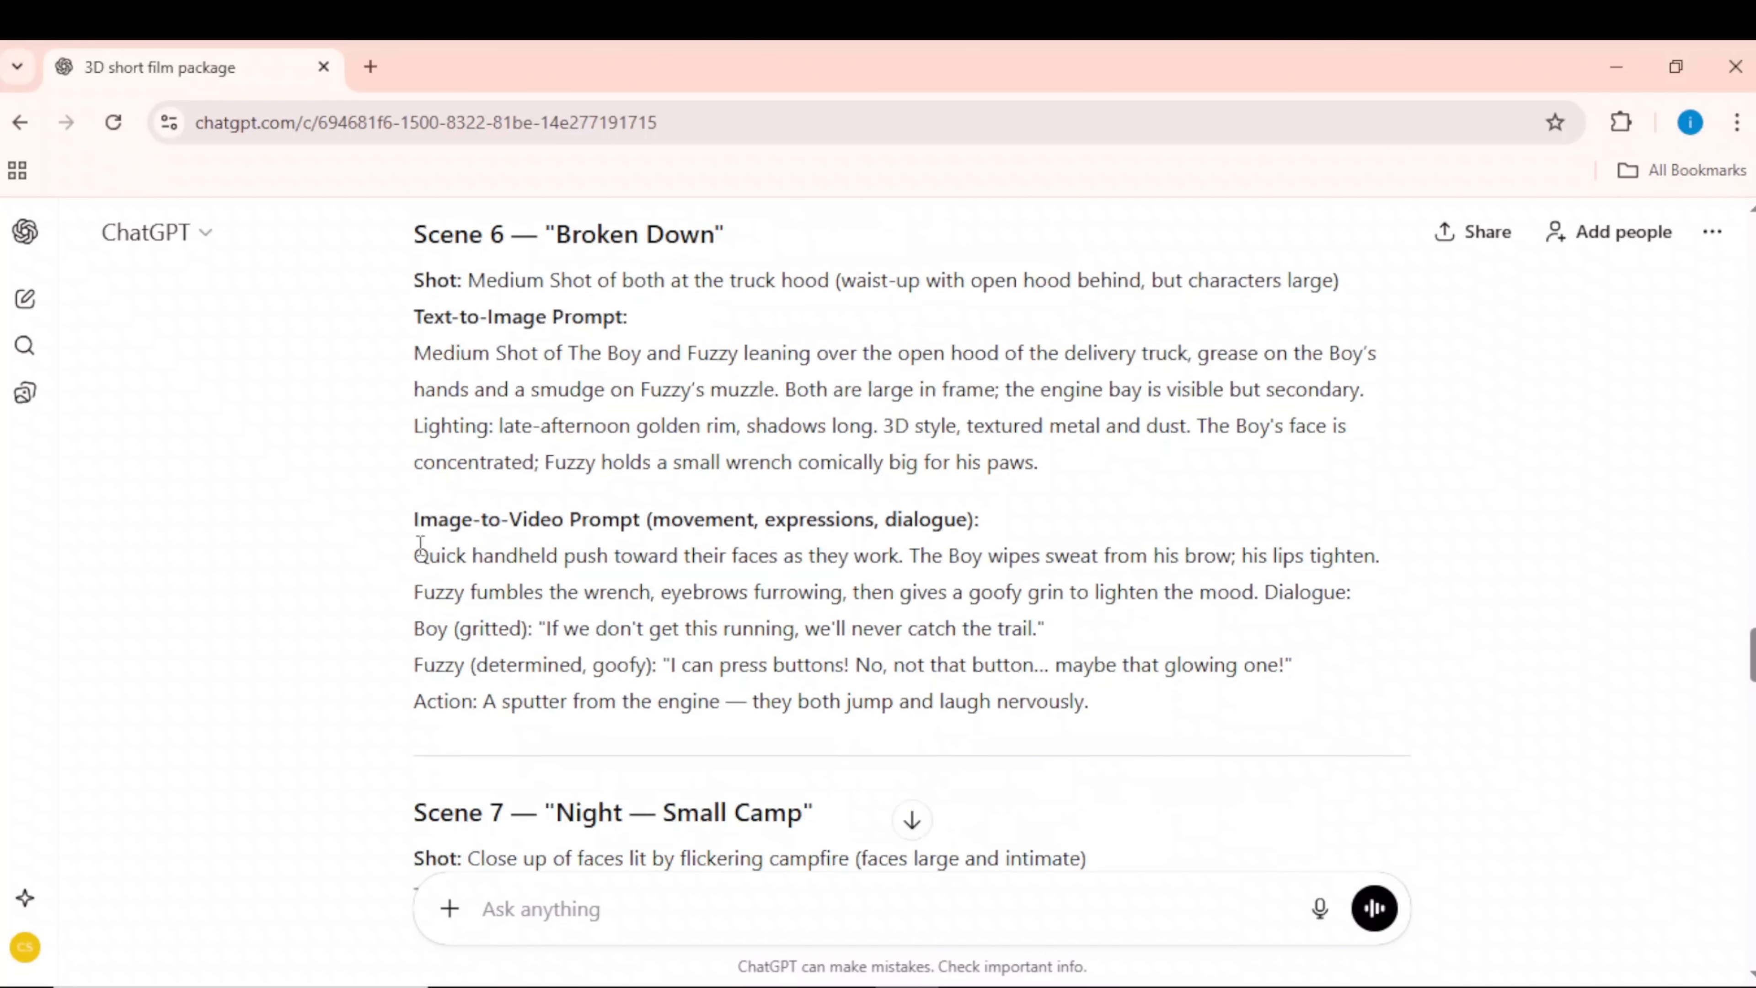
scroll(457, 570, up, 4)
scroll(456, 570, down, 20)
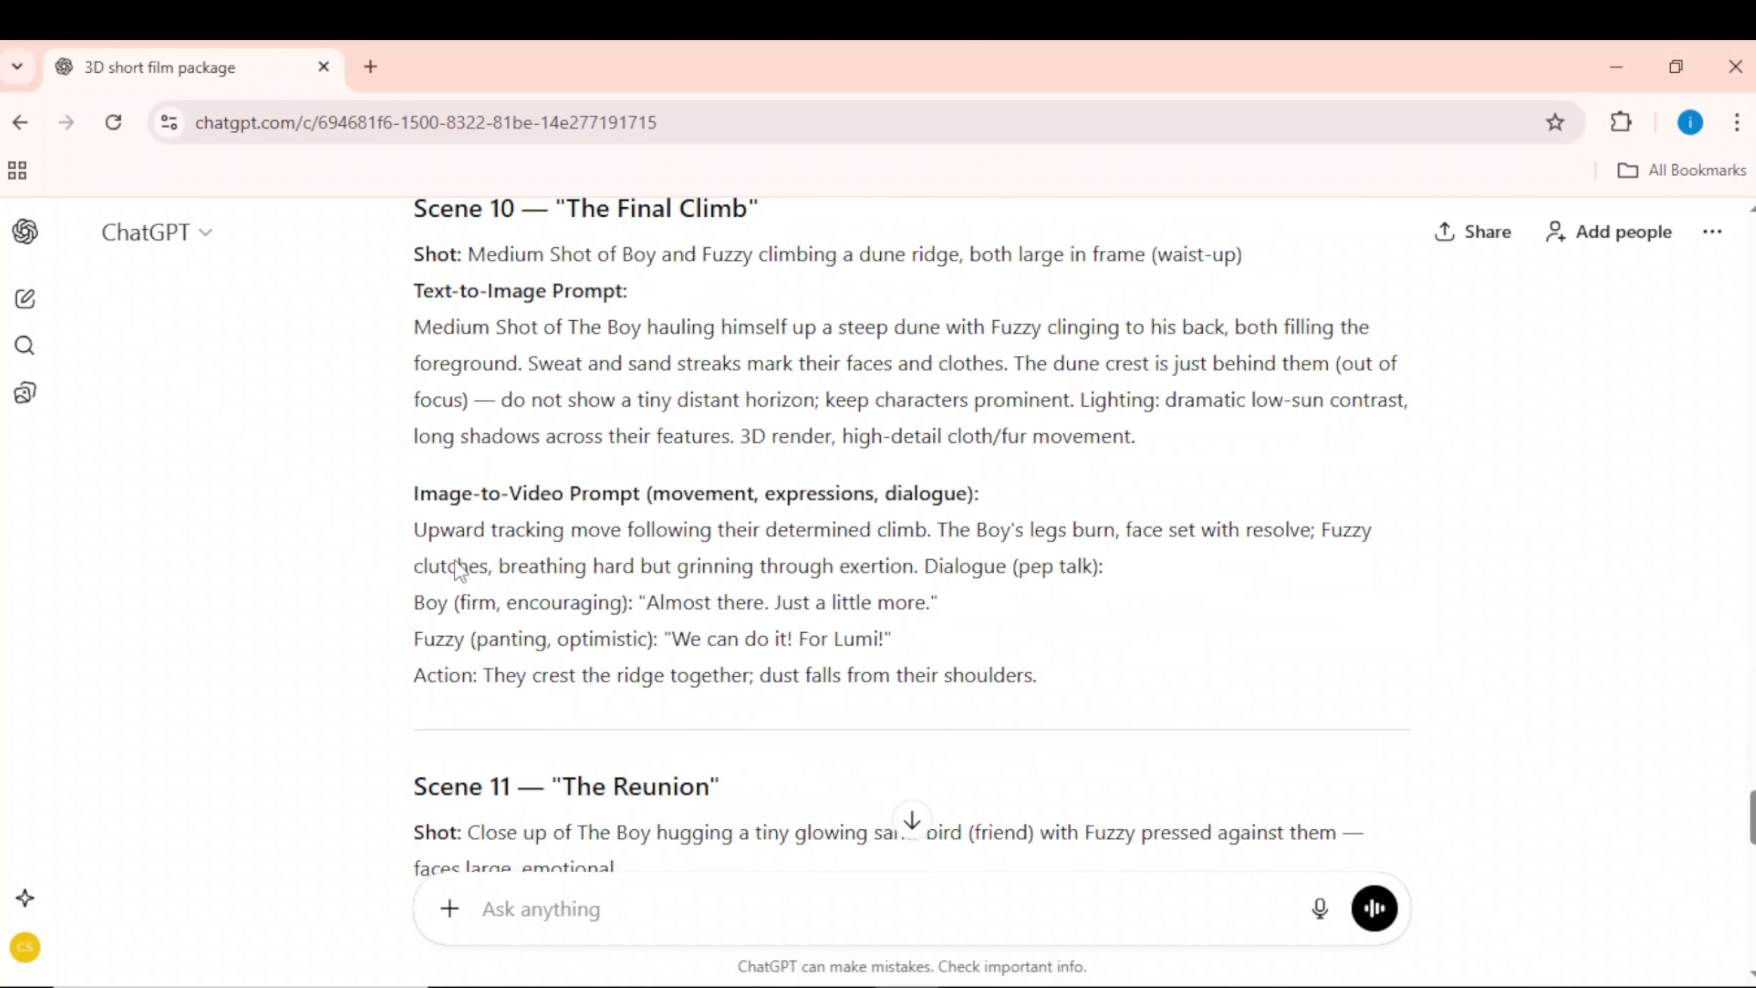
scroll(807, 628, down, 8)
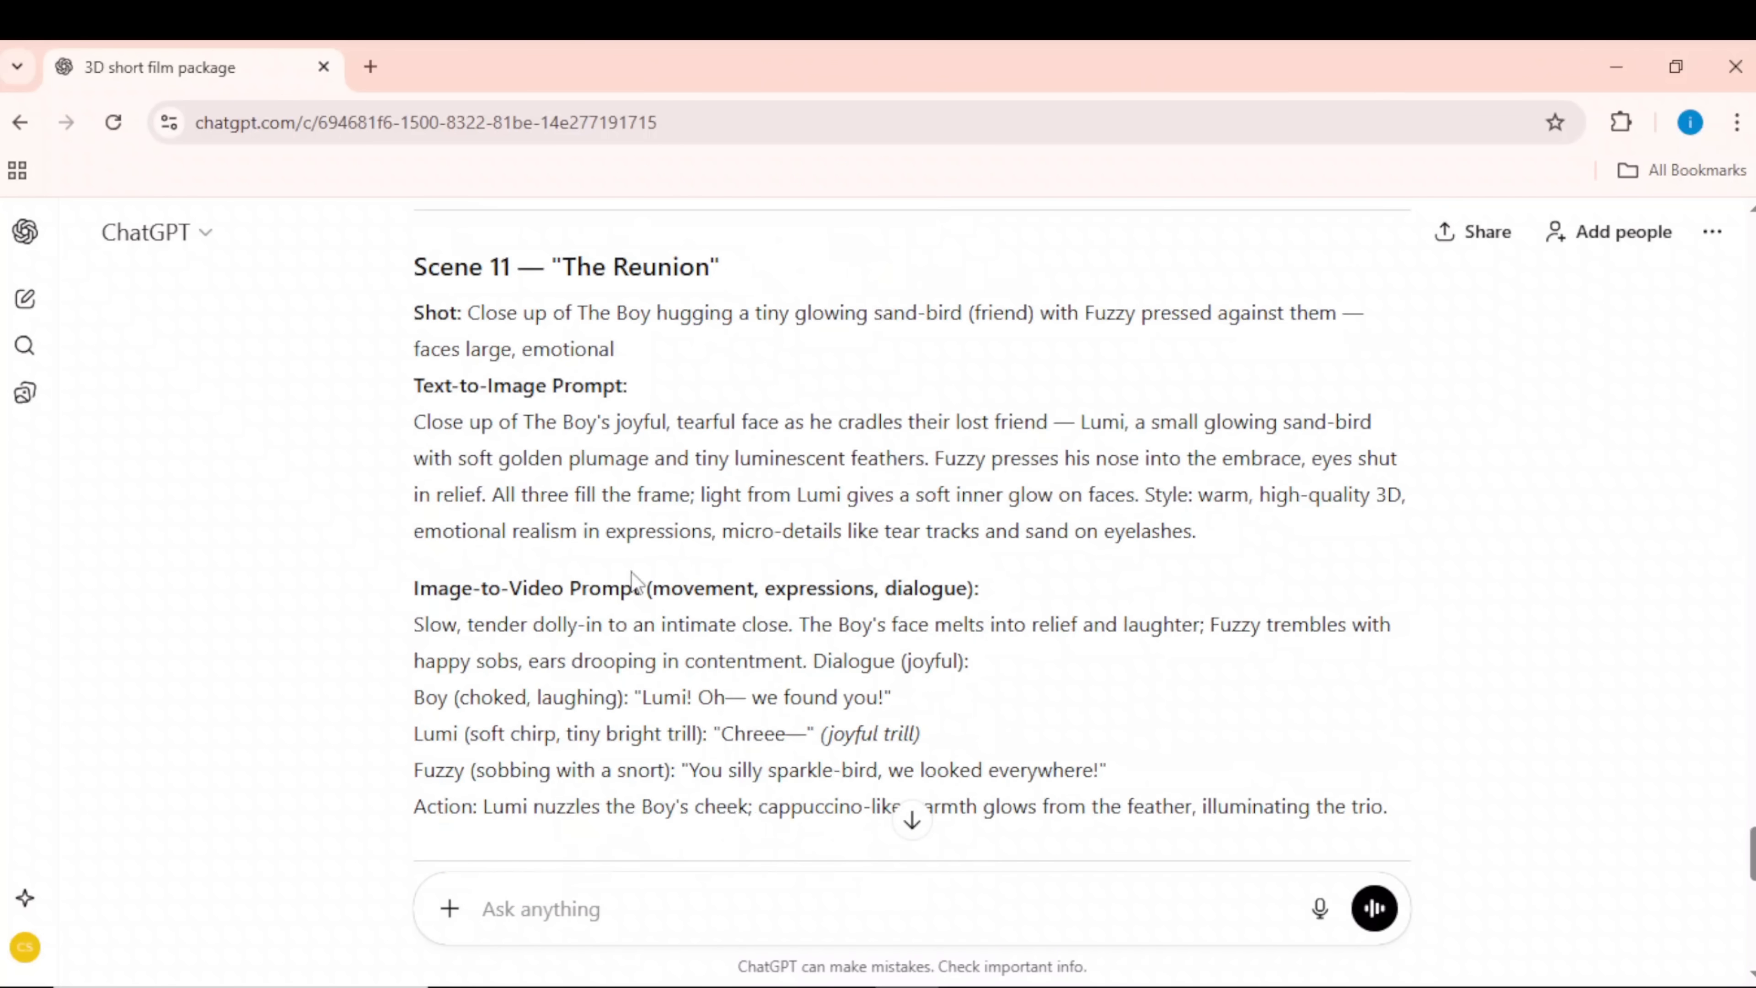
scroll(713, 634, down, 6)
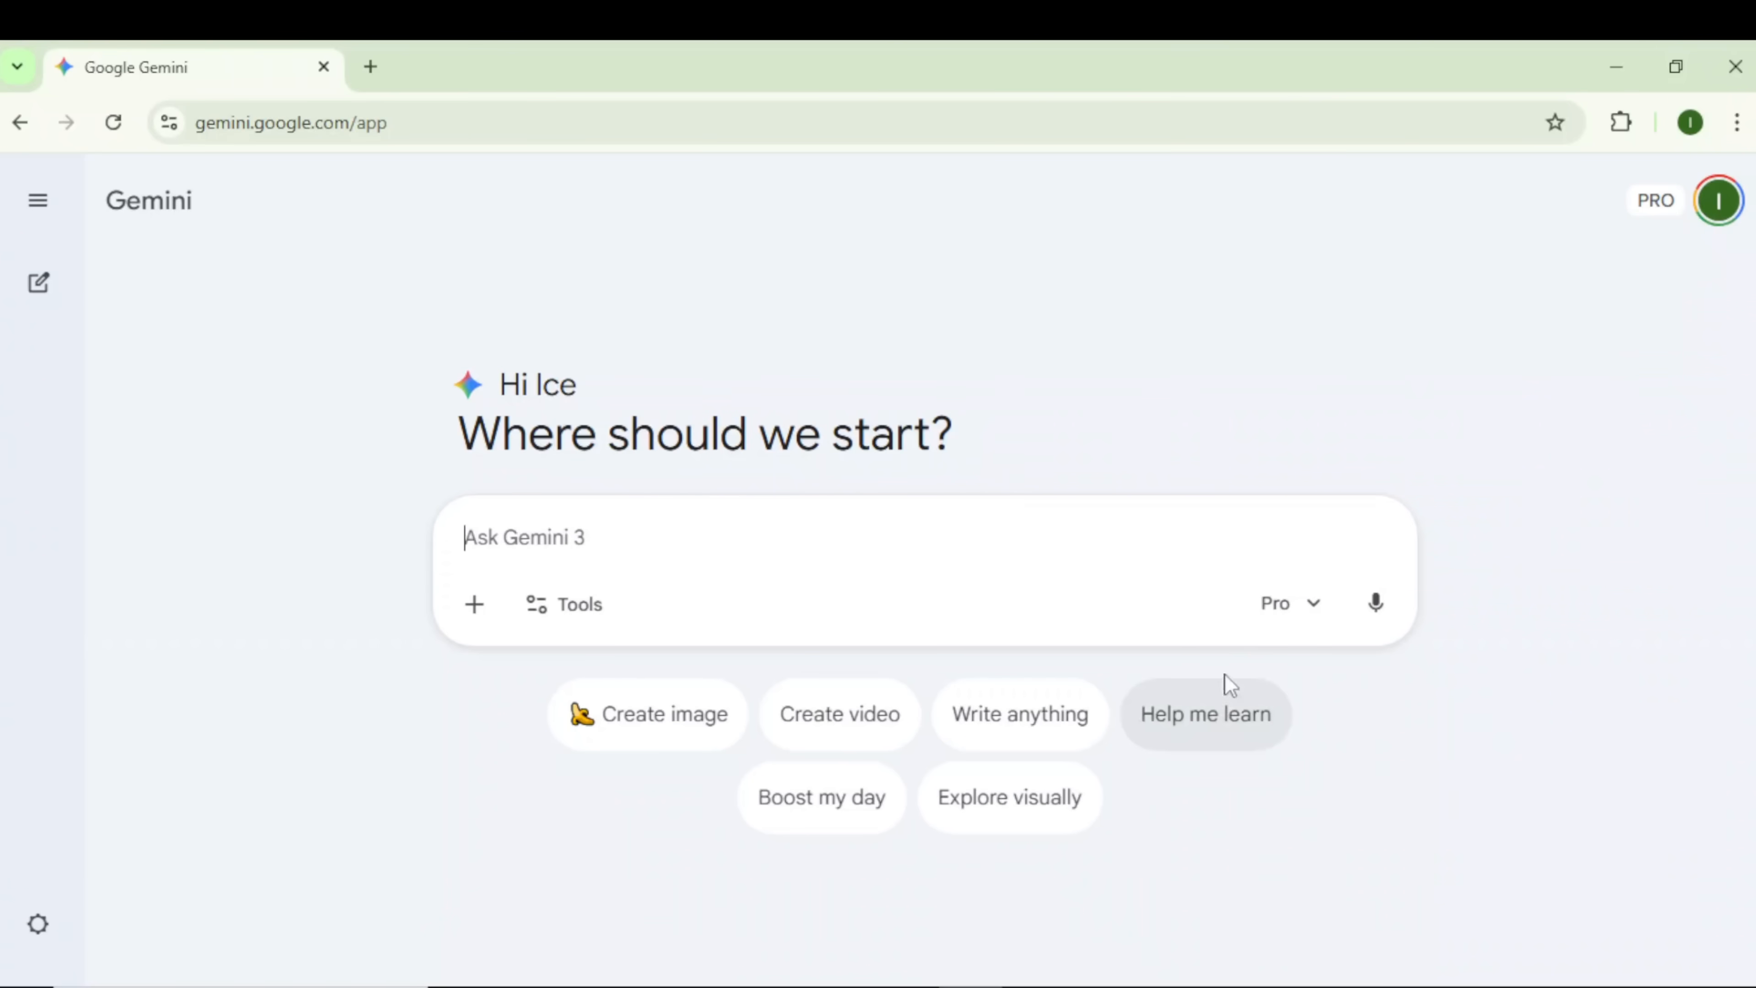
Set Gemini to the Thinking model and turn on the image creation tool.
click(1279, 606)
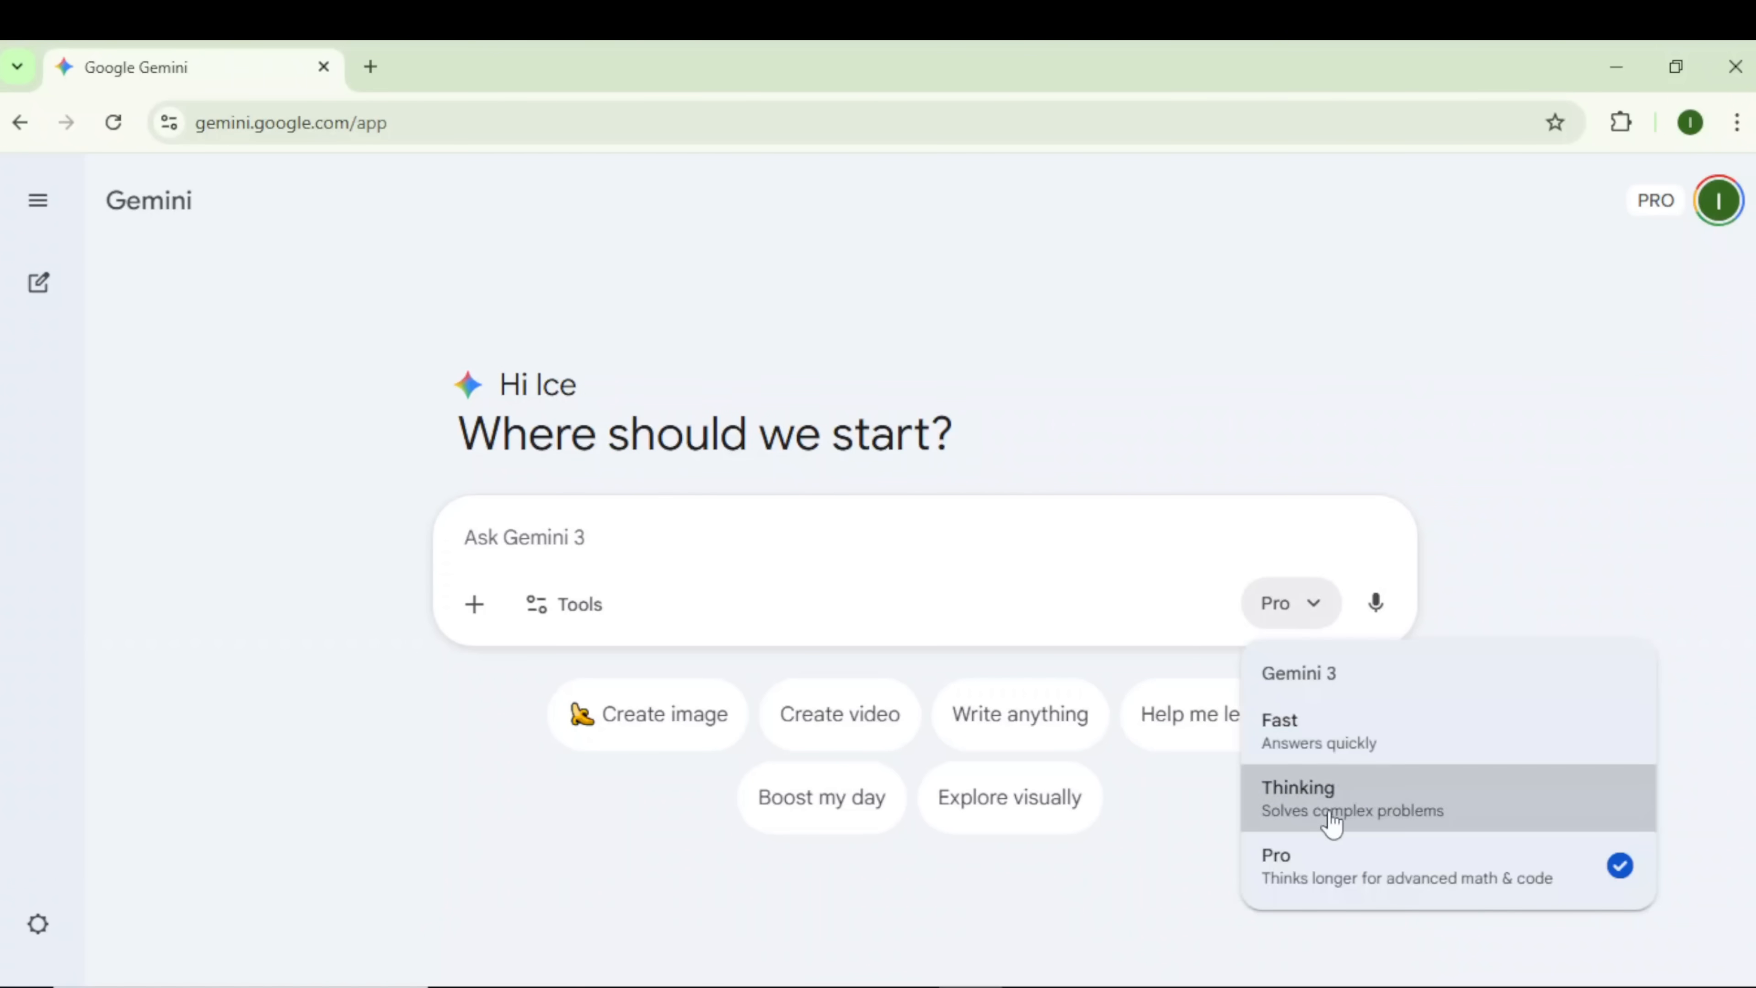
click(1332, 823)
click(577, 608)
click(655, 783)
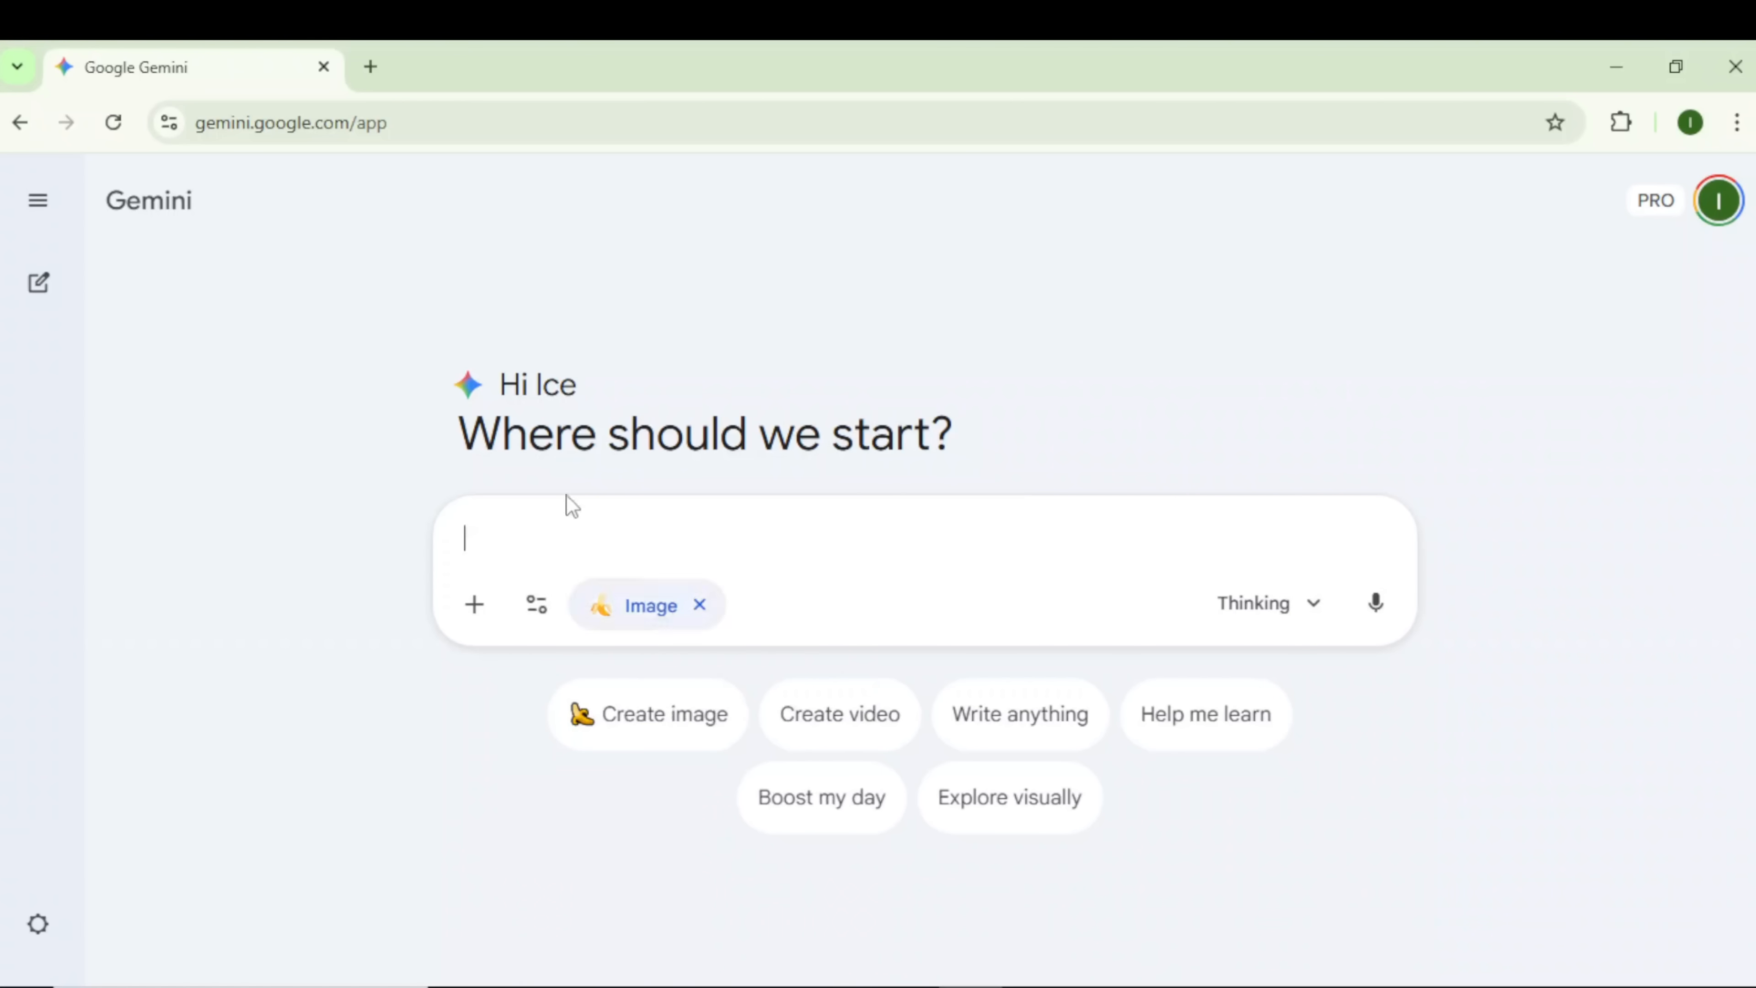
Copy the master text-to-image prompt for The Boy from ChatGPT, submit it in Gemini, and open the generated character image.
key(alt+Tab)
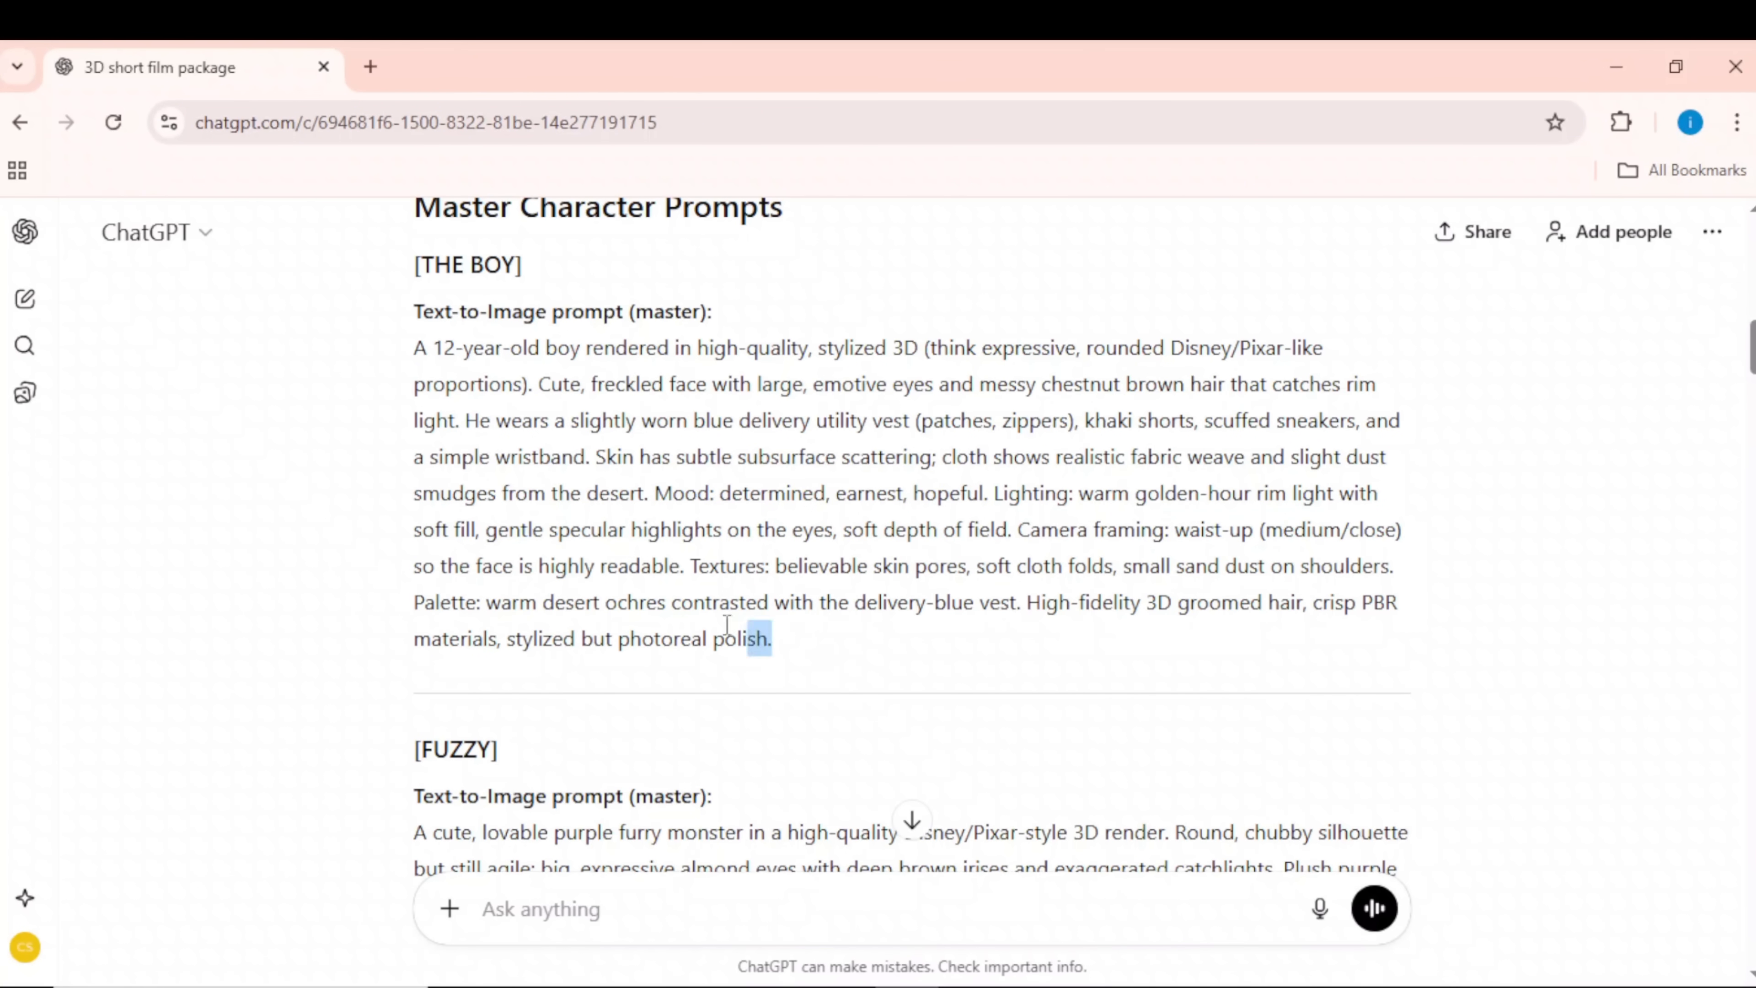
drag(771, 636, 413, 362)
right_click(476, 370)
click(538, 408)
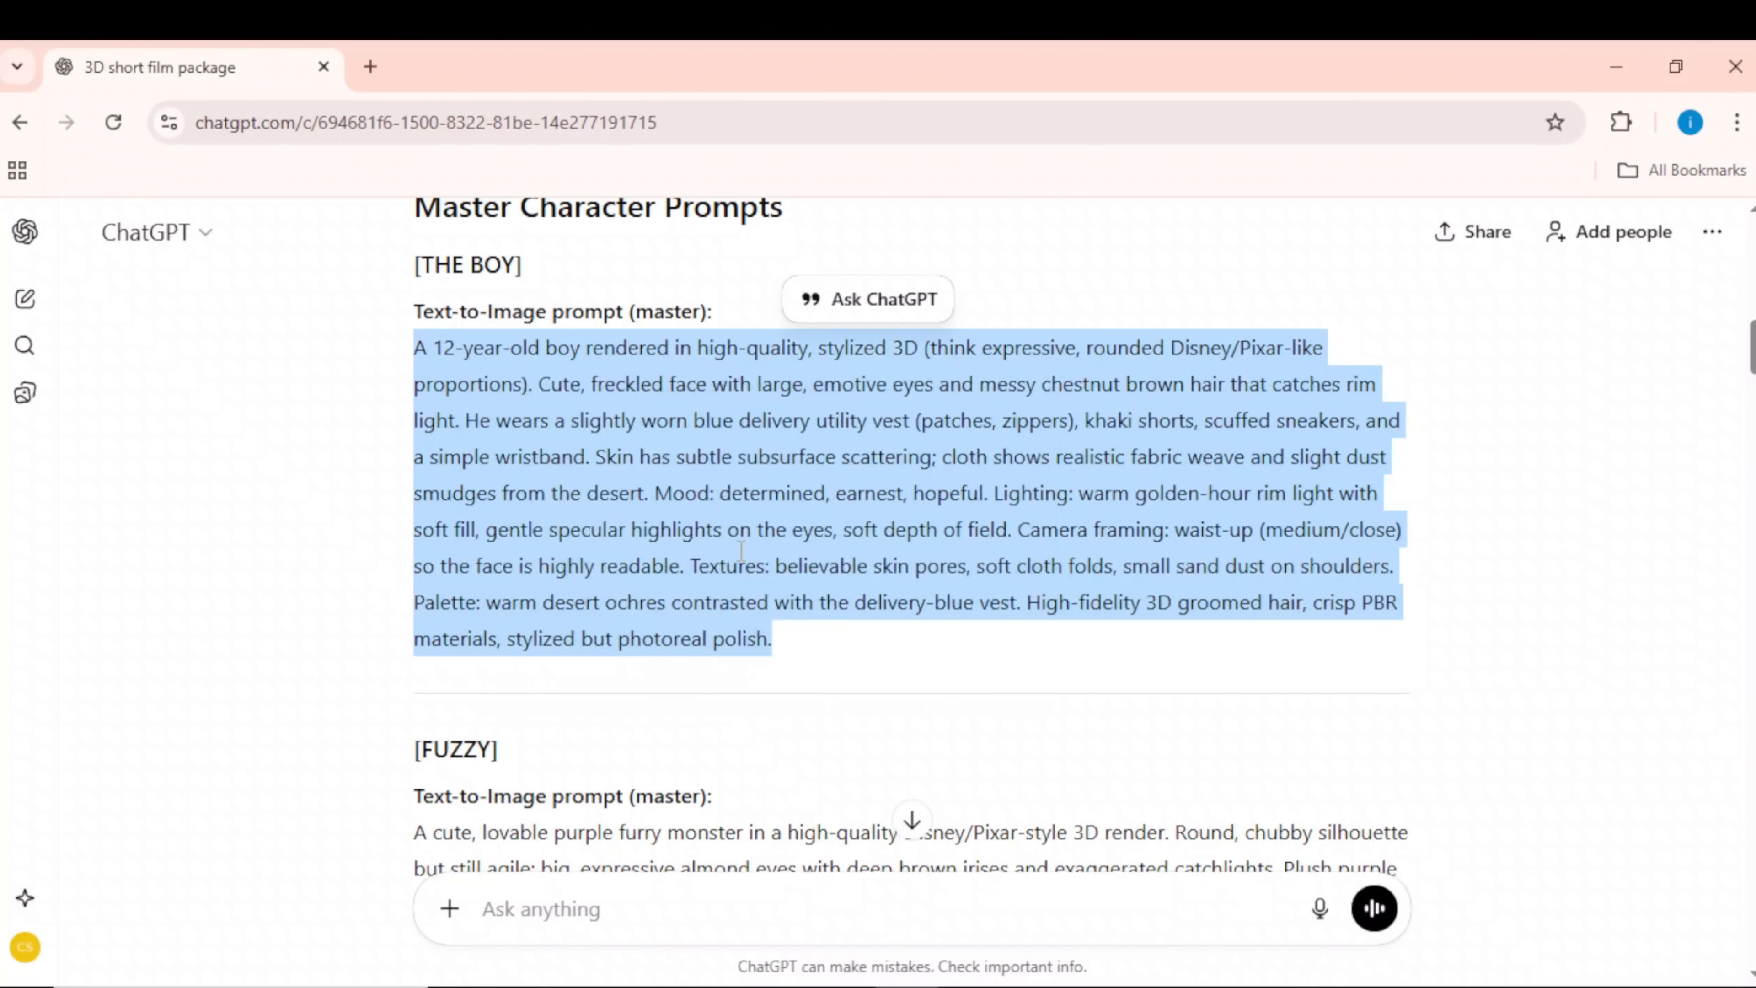
key(alt+Tab)
key(ctrl+v)
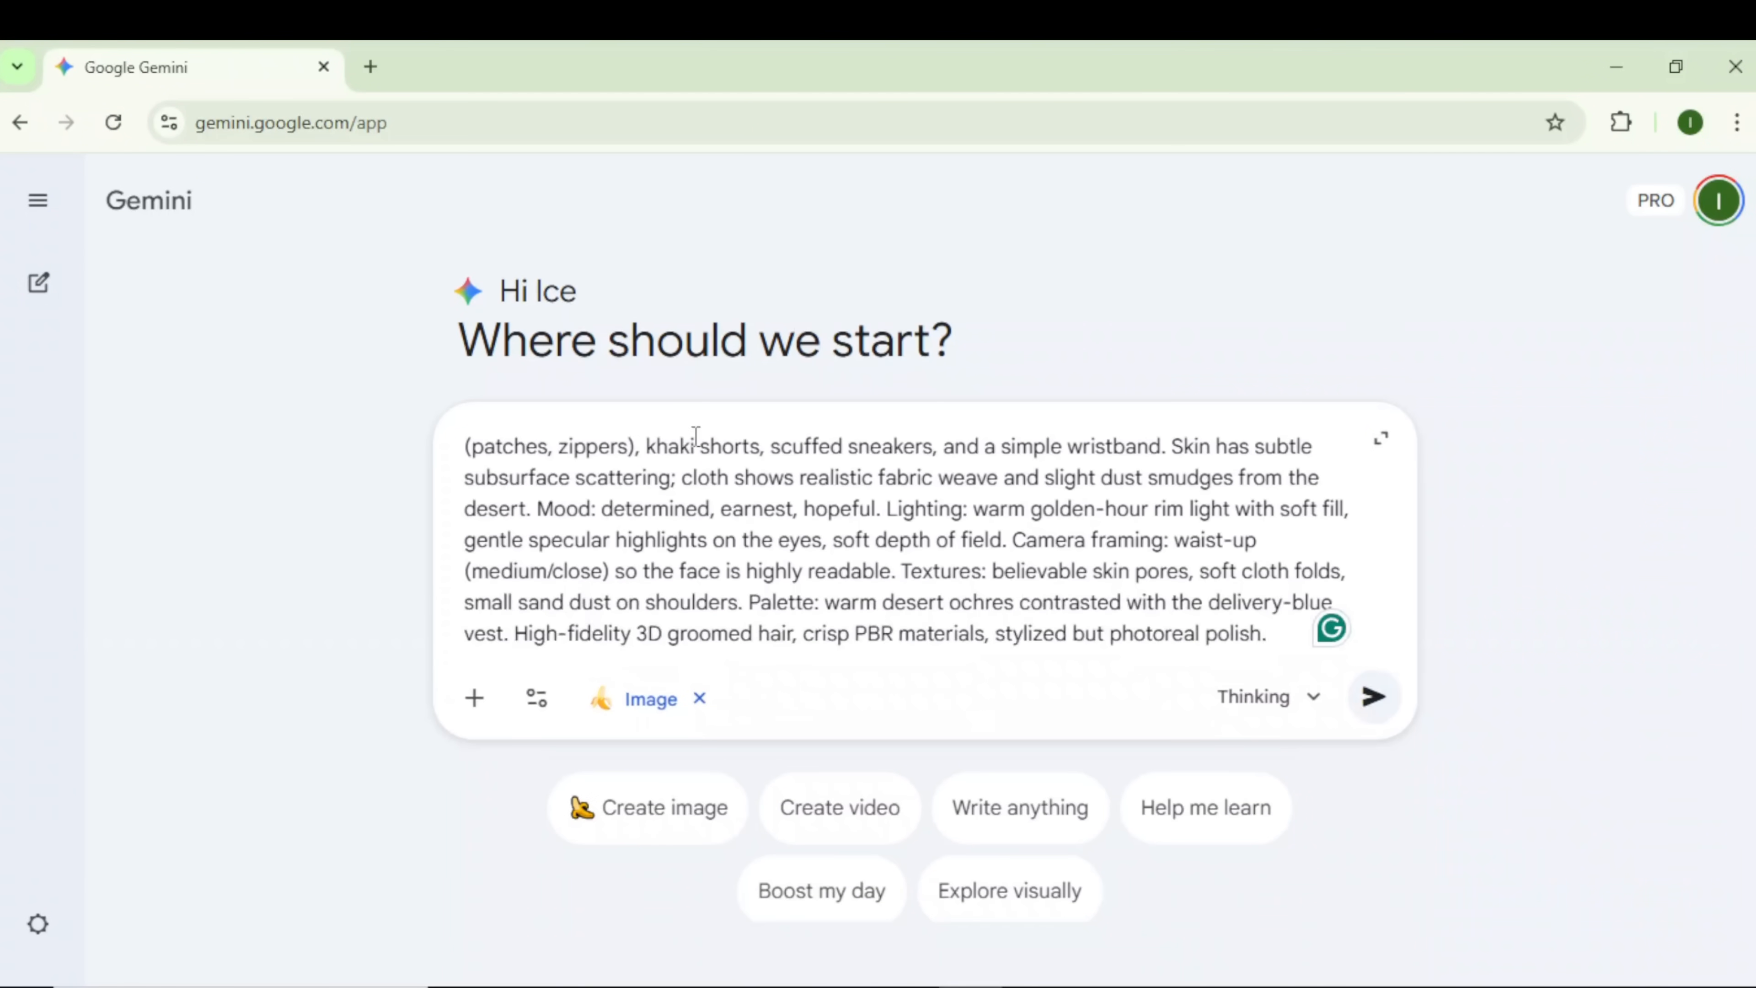
click(1372, 696)
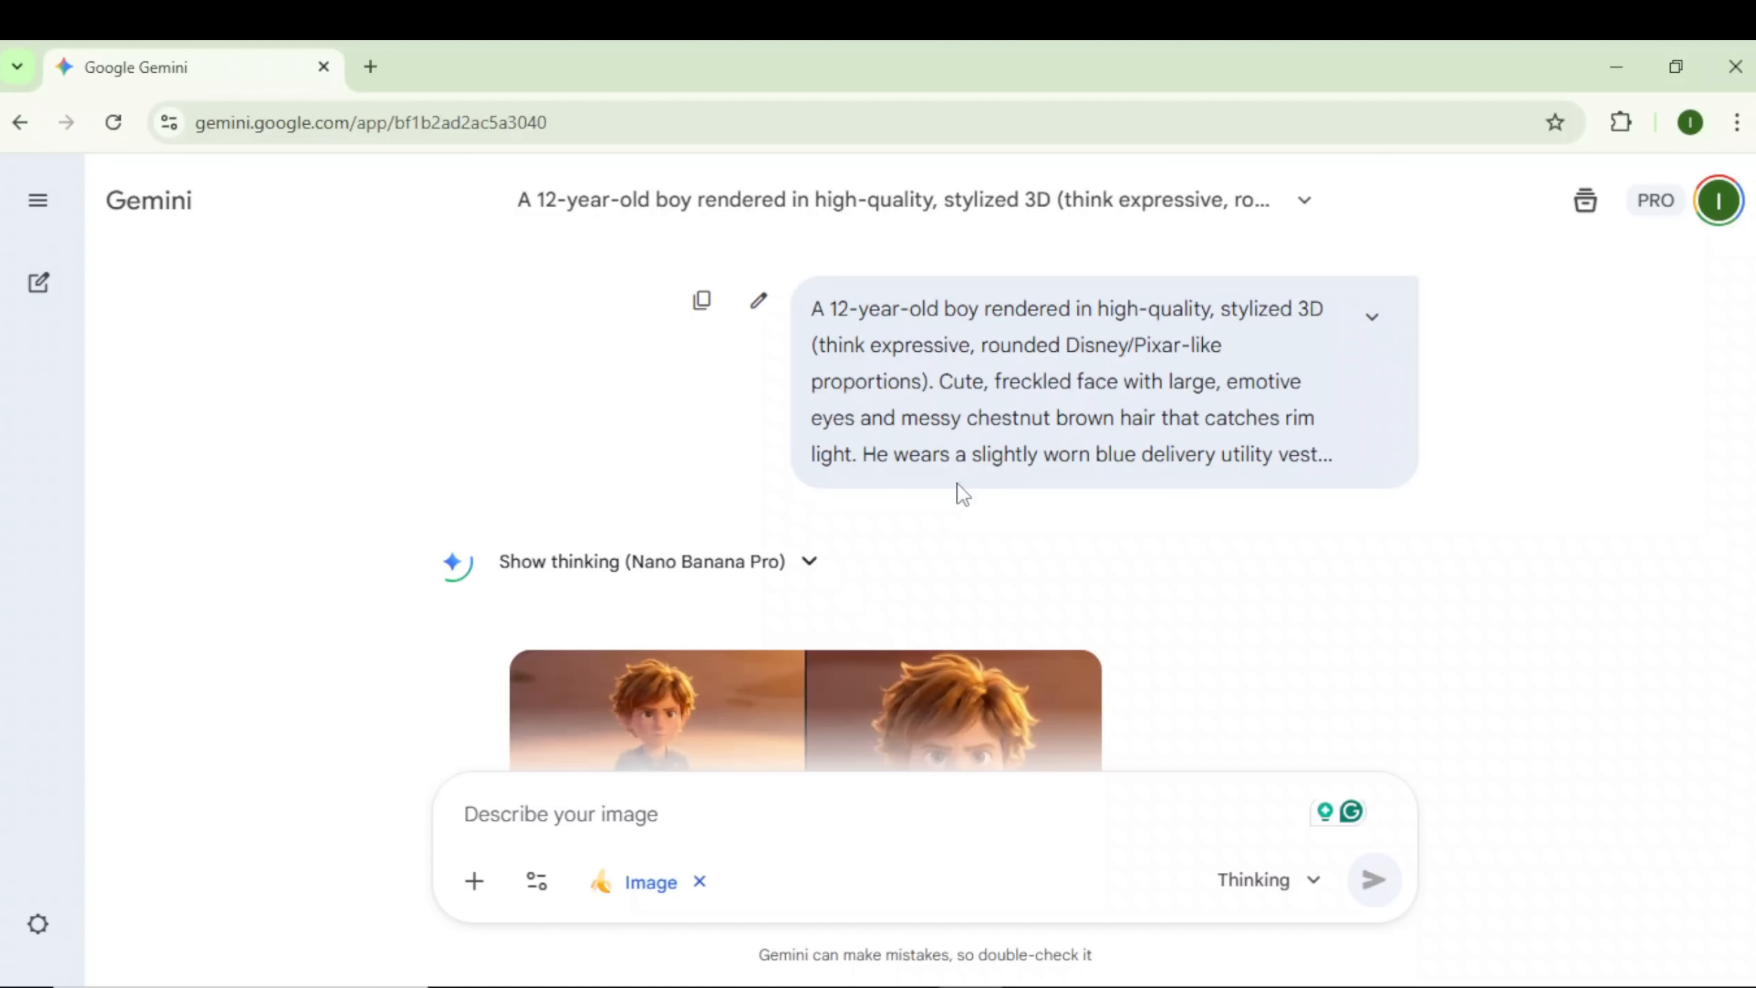
scroll(1019, 539, down, 3)
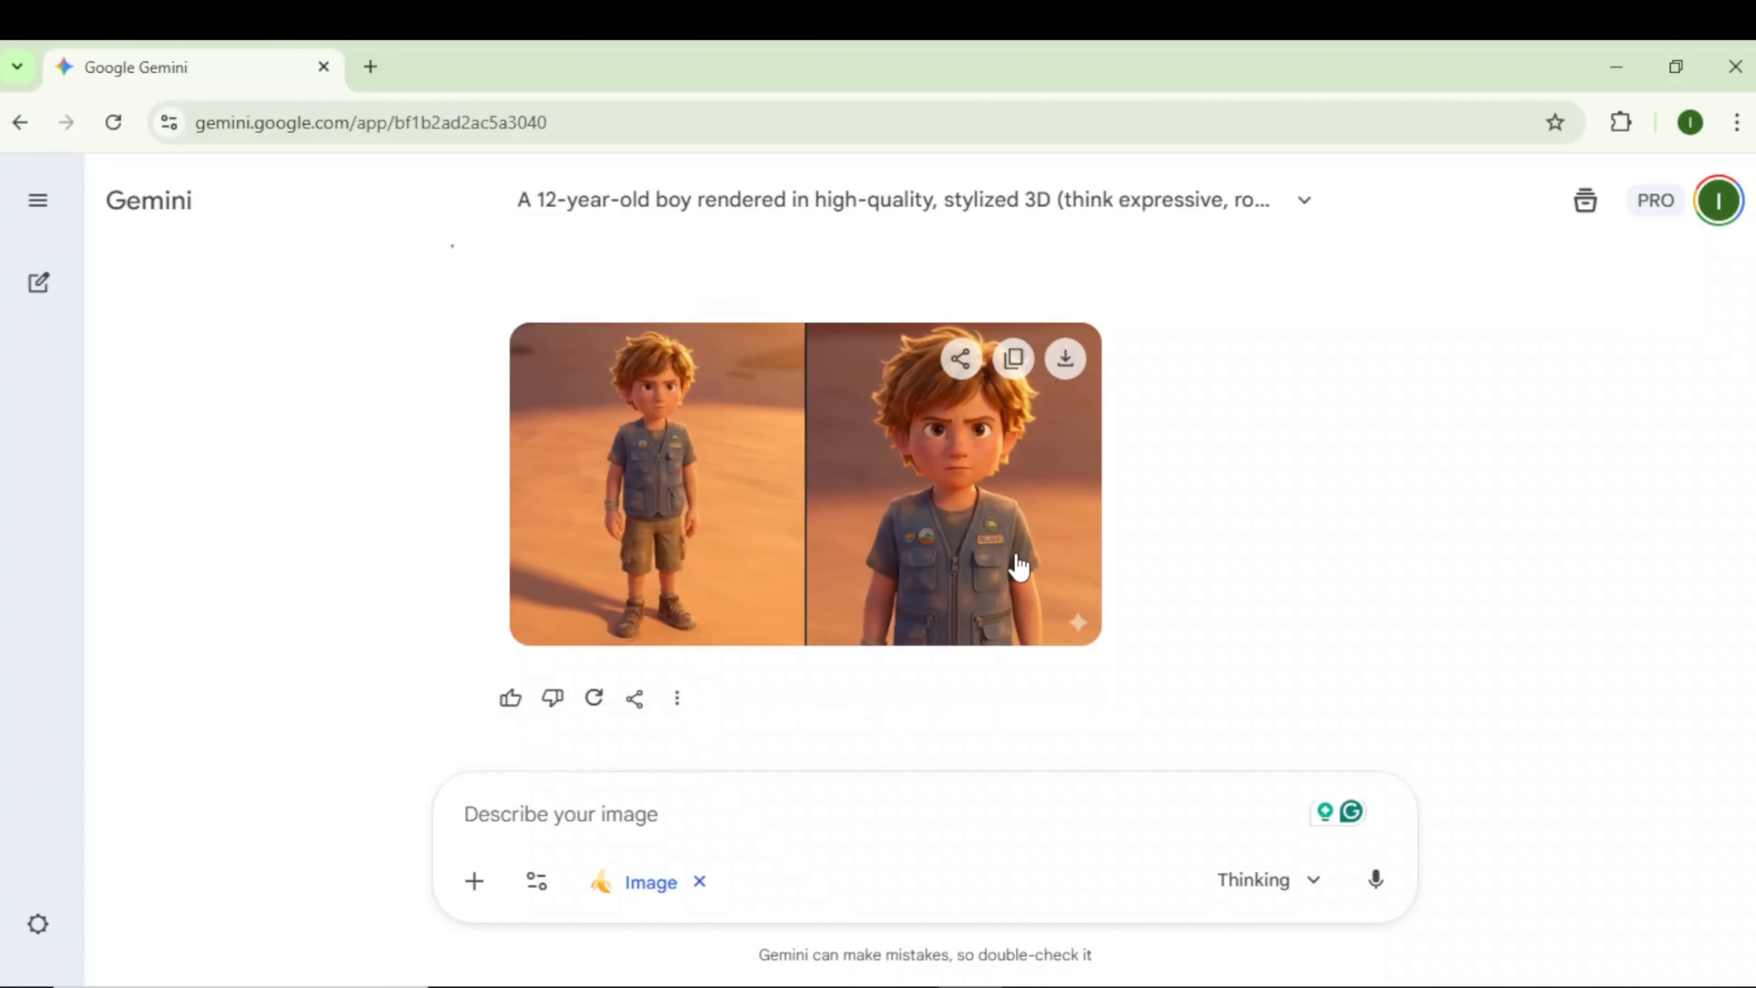
click(731, 553)
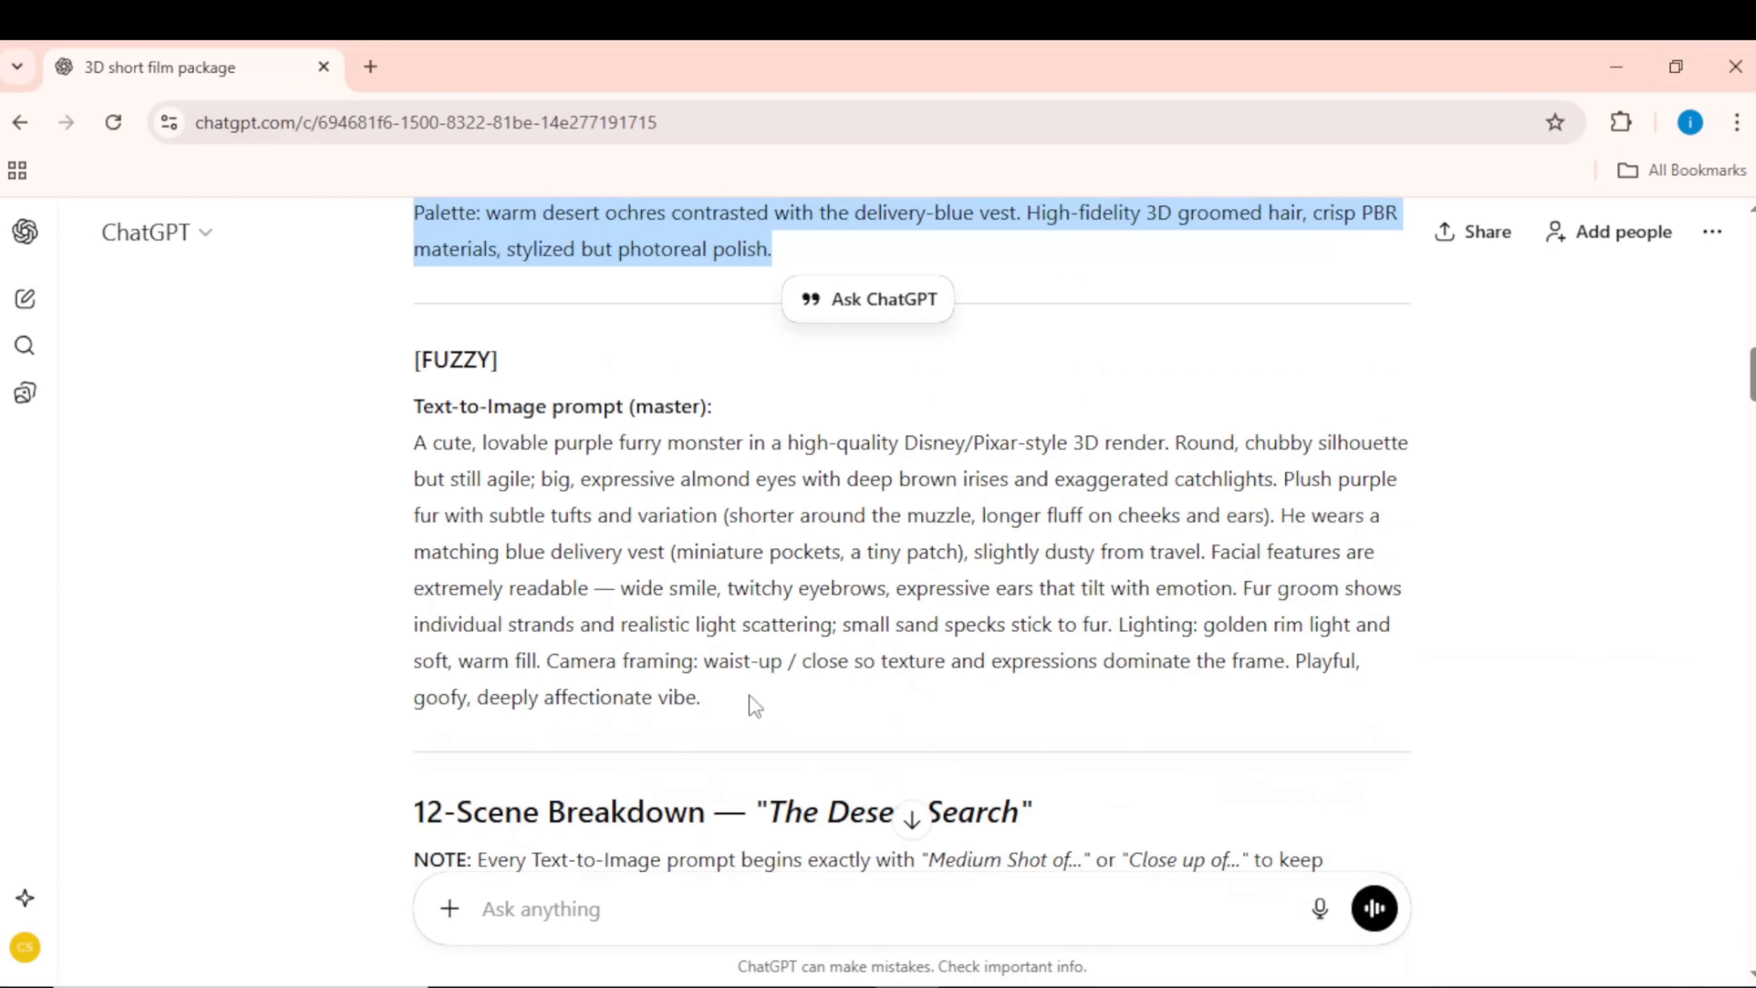
Copy Fuzzy's master text-to-image prompt from ChatGPT, generate the character in Gemini, and view the image enlarged.
drag(752, 705, 398, 456)
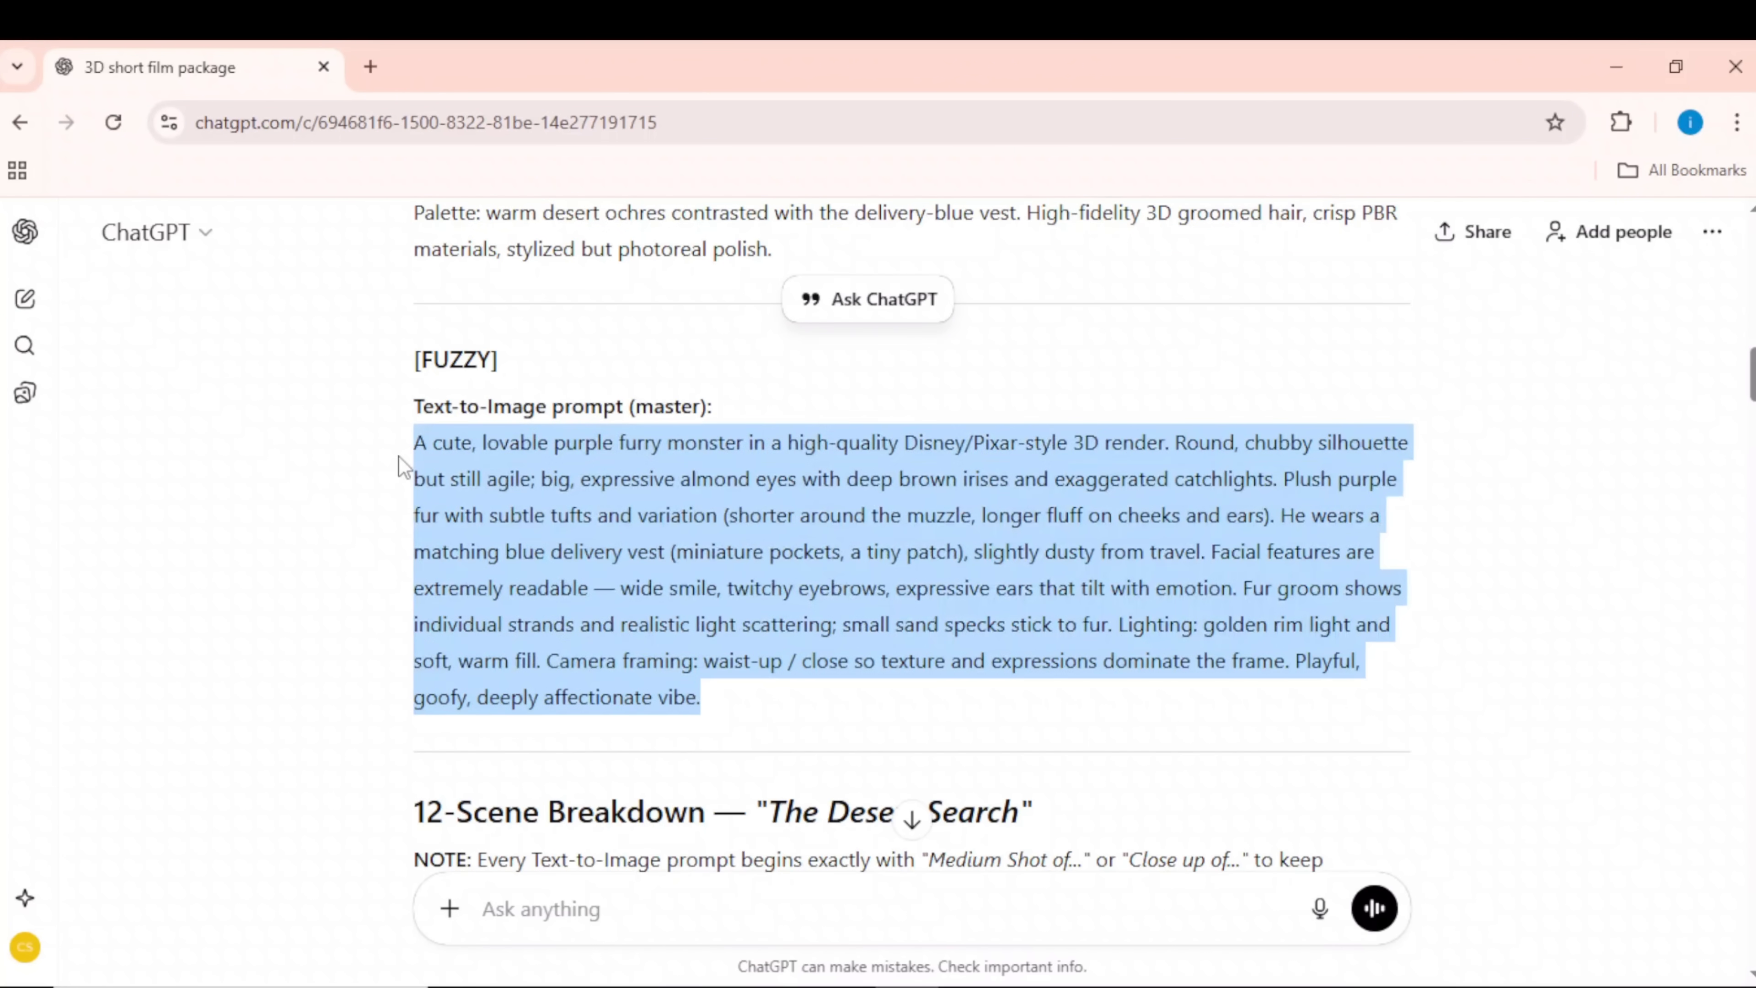
right_click(462, 452)
click(534, 491)
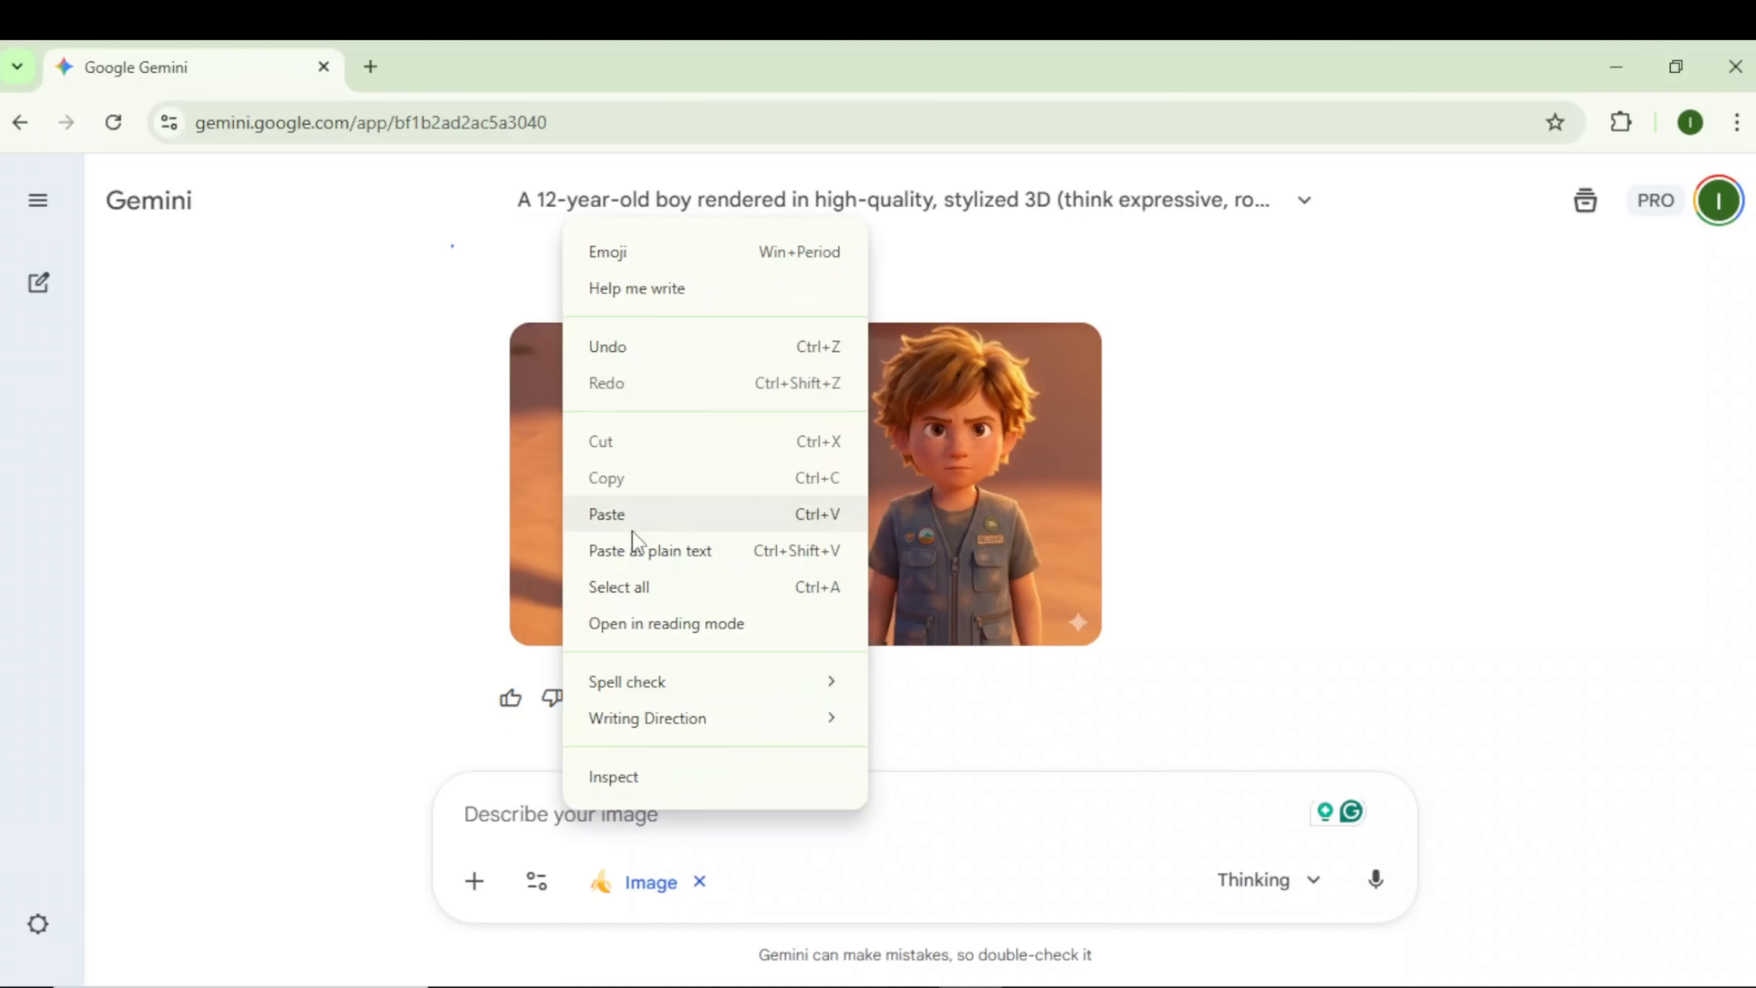
click(634, 542)
click(1372, 882)
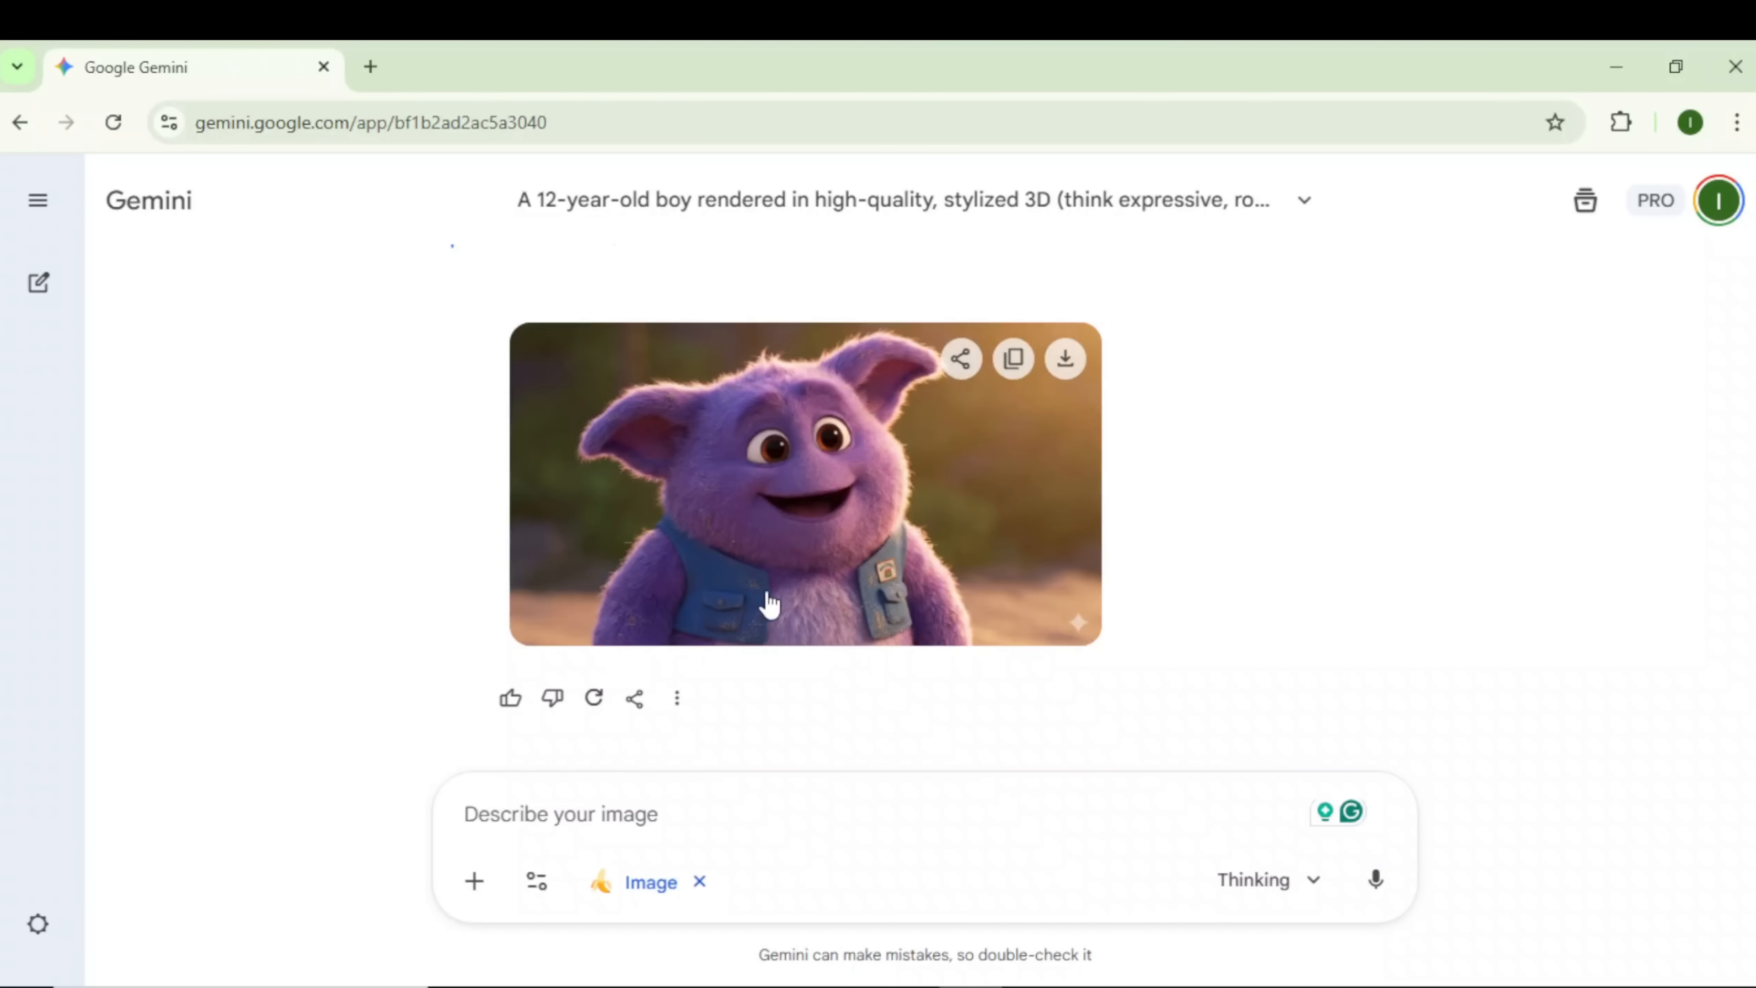
click(798, 617)
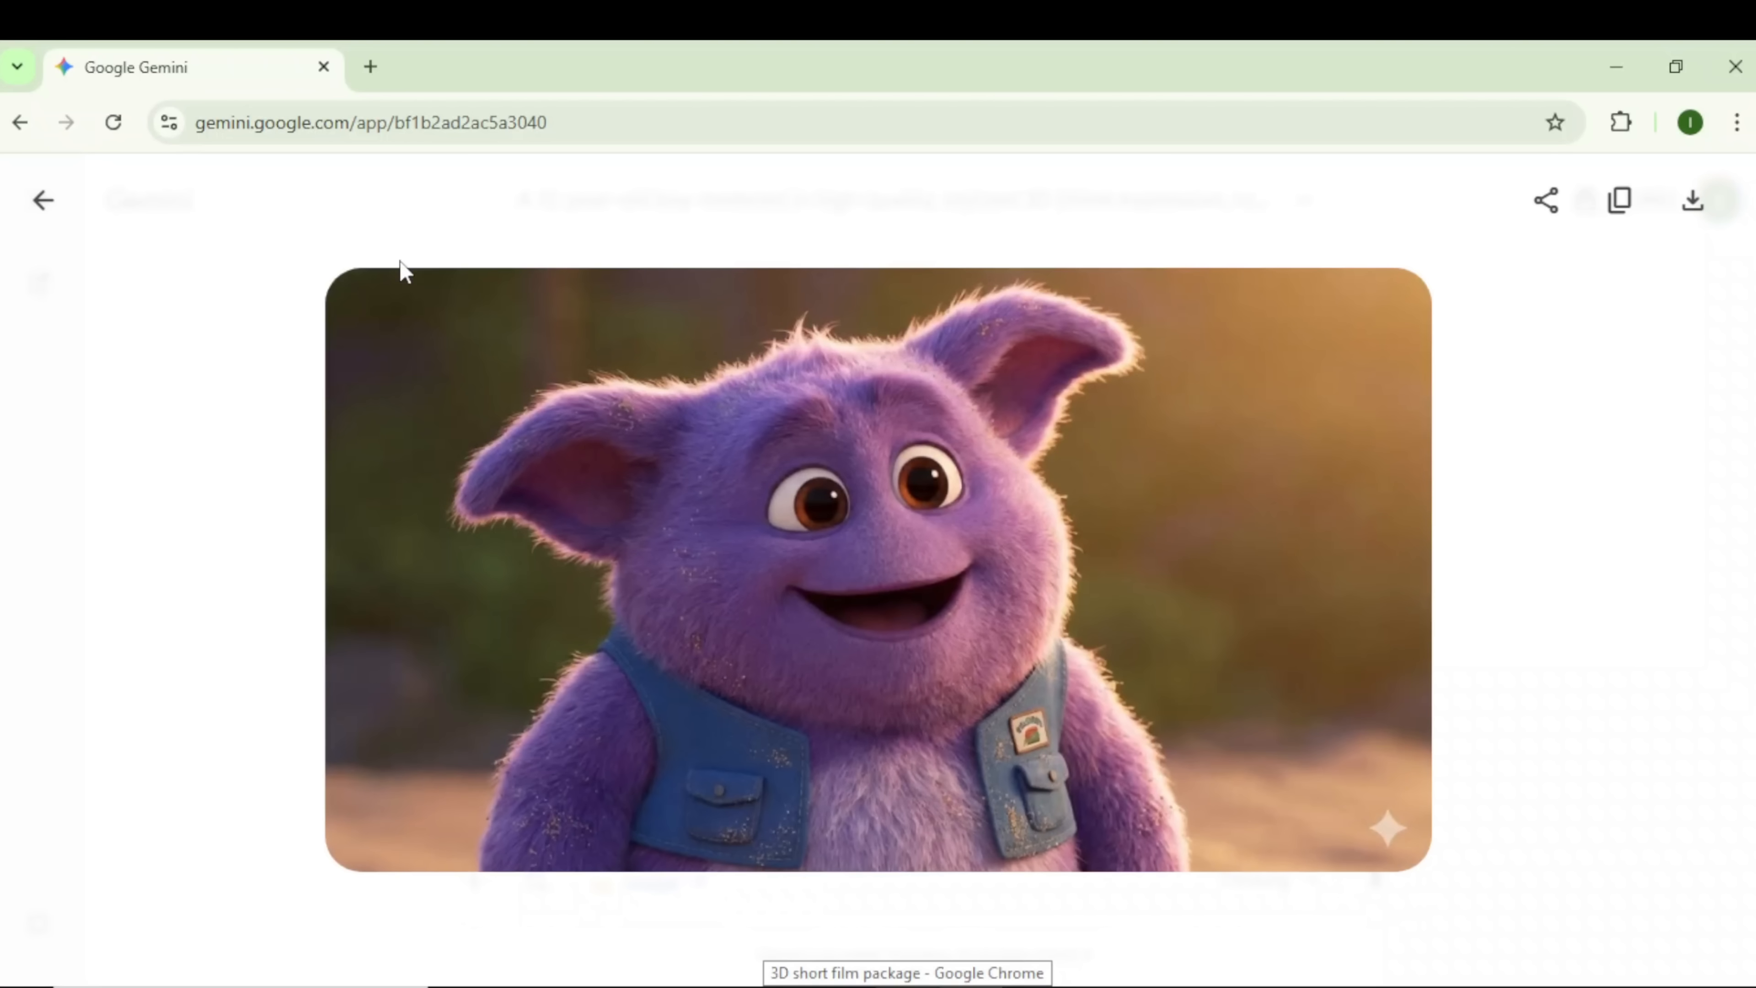
click(34, 216)
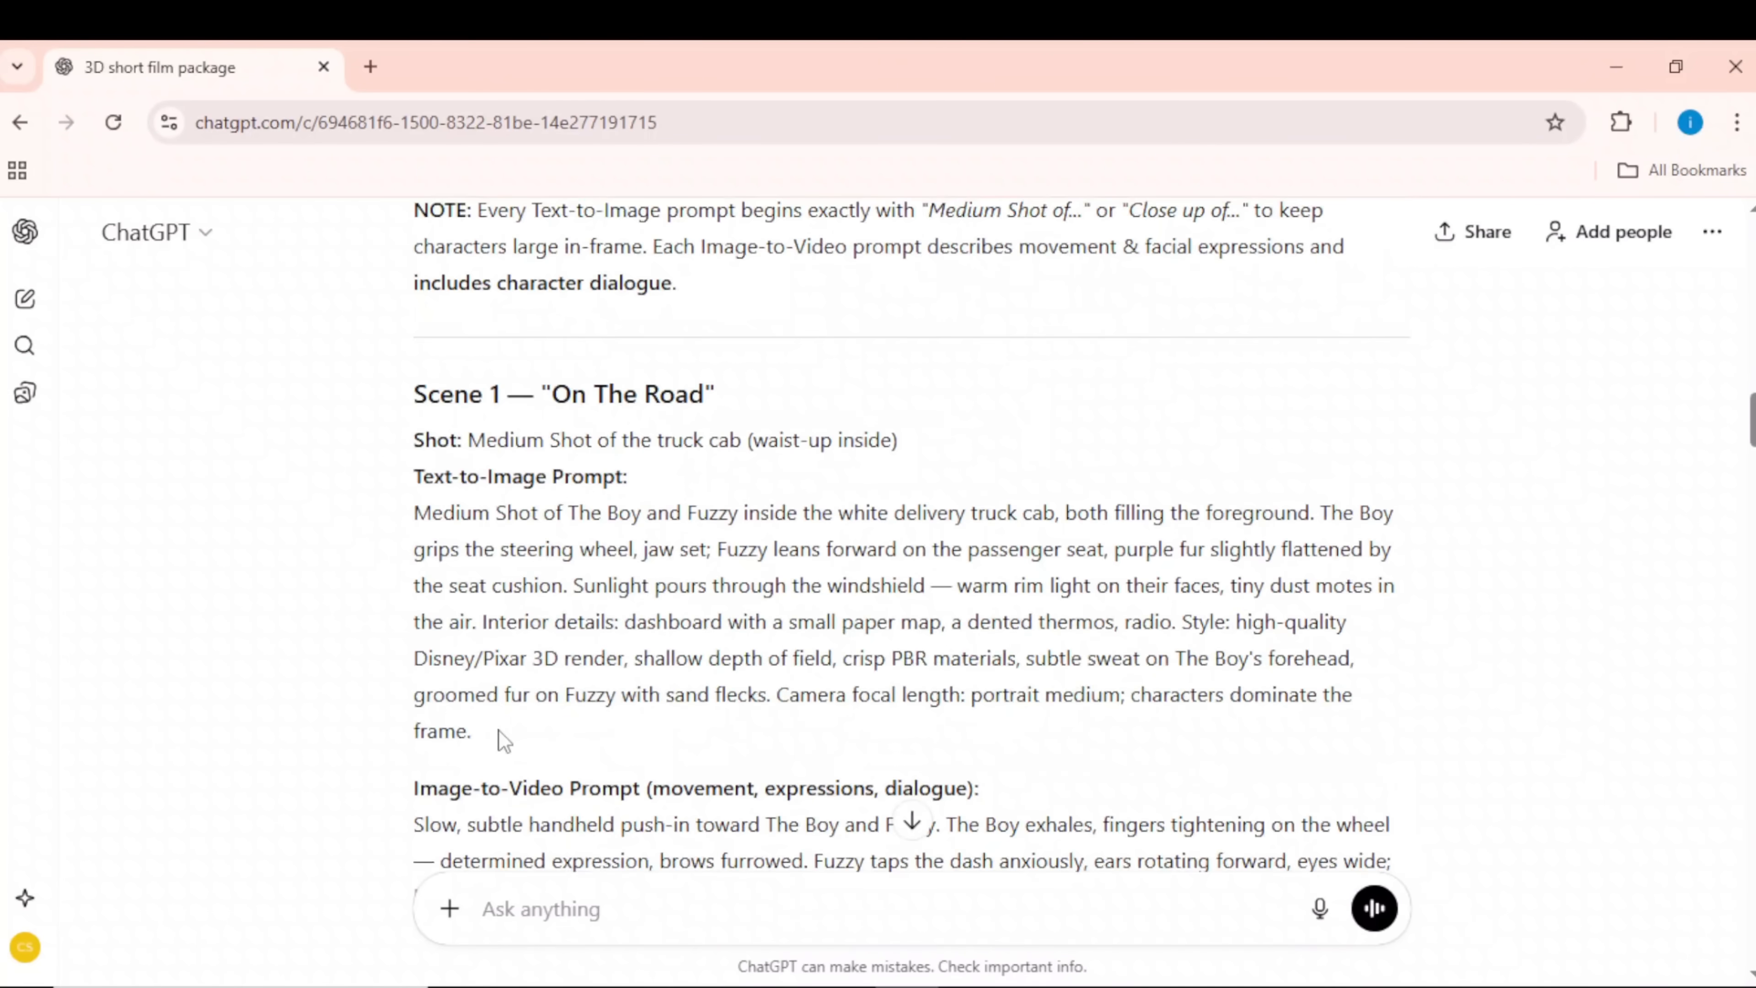
Copy the Scene 1 "On The Road" text-to-image prompt from ChatGPT, generate it in Gemini, and view the image enlarged.
drag(499, 732, 380, 507)
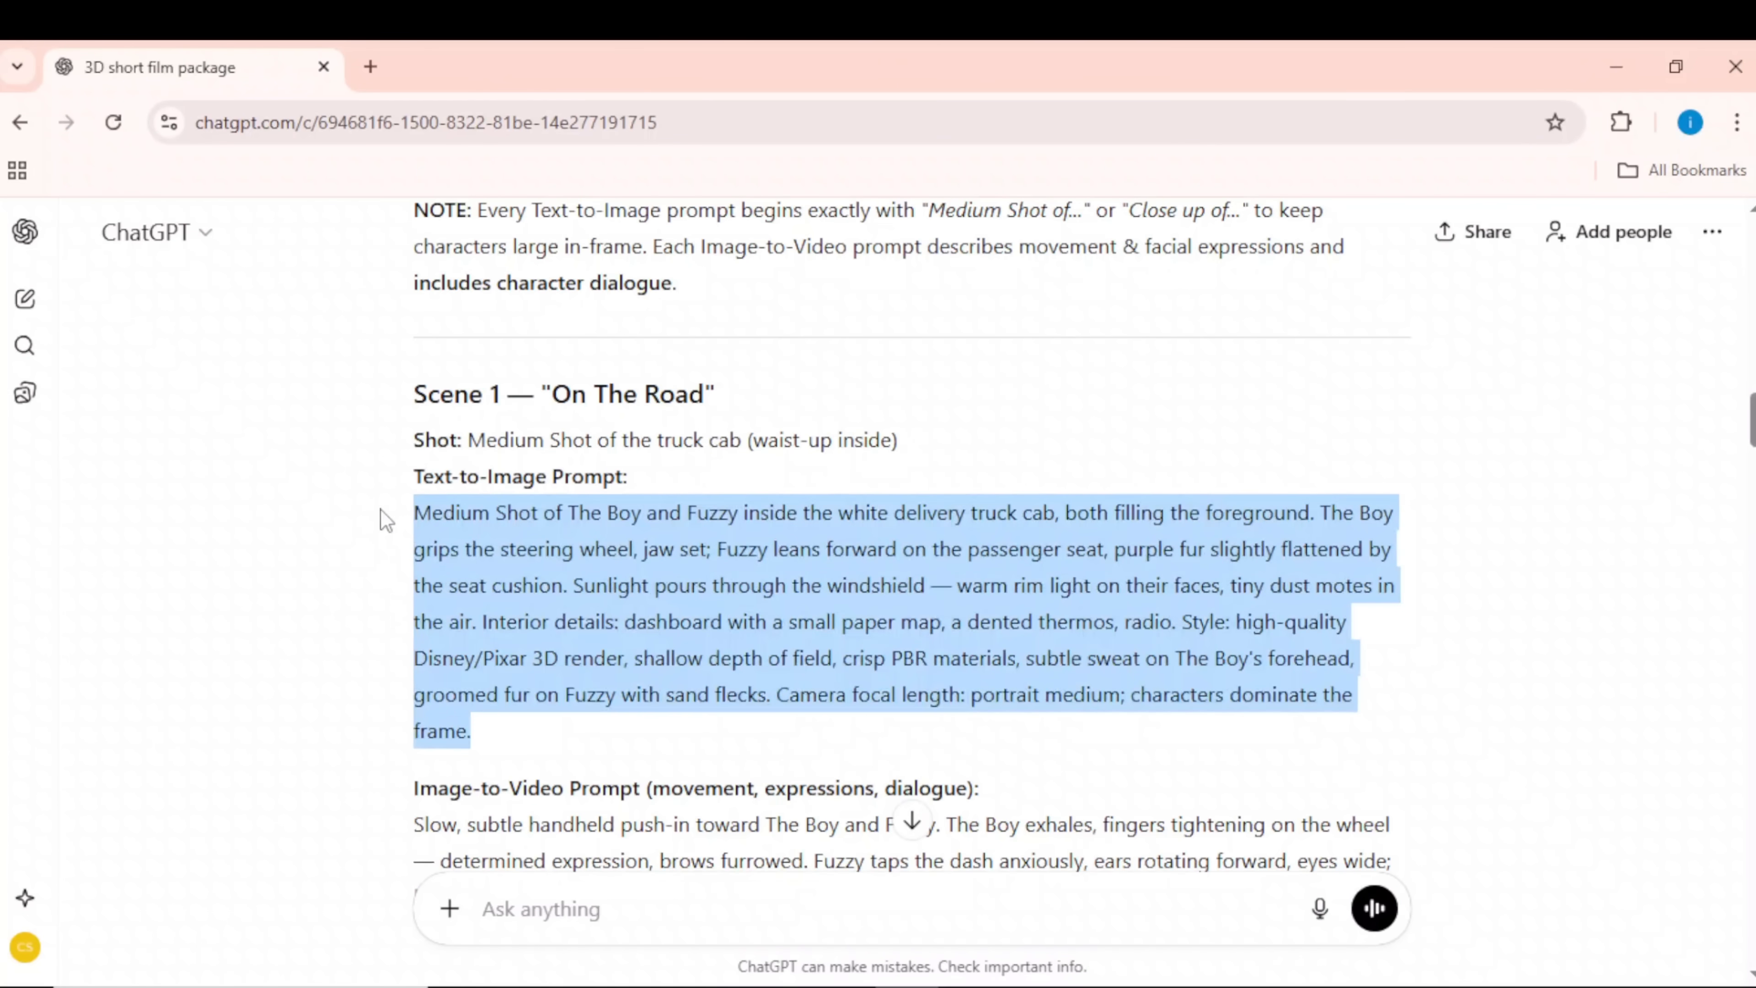
right_click(492, 510)
click(593, 542)
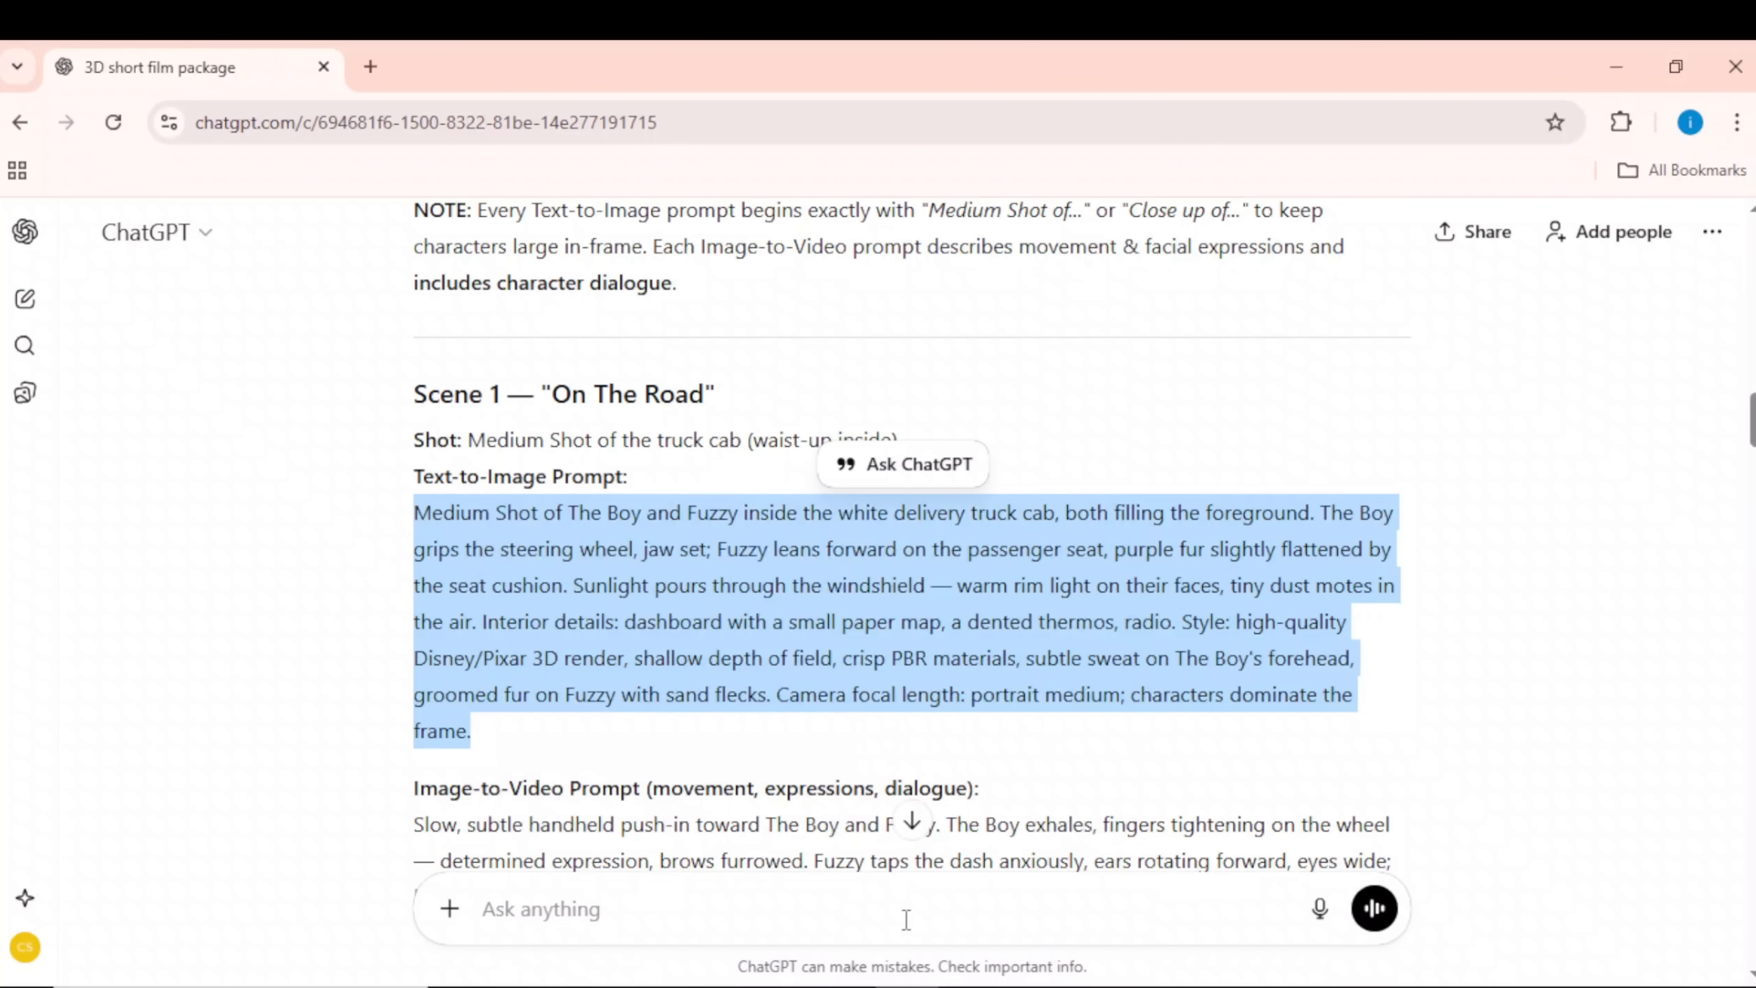
click(974, 975)
right_click(616, 813)
click(670, 504)
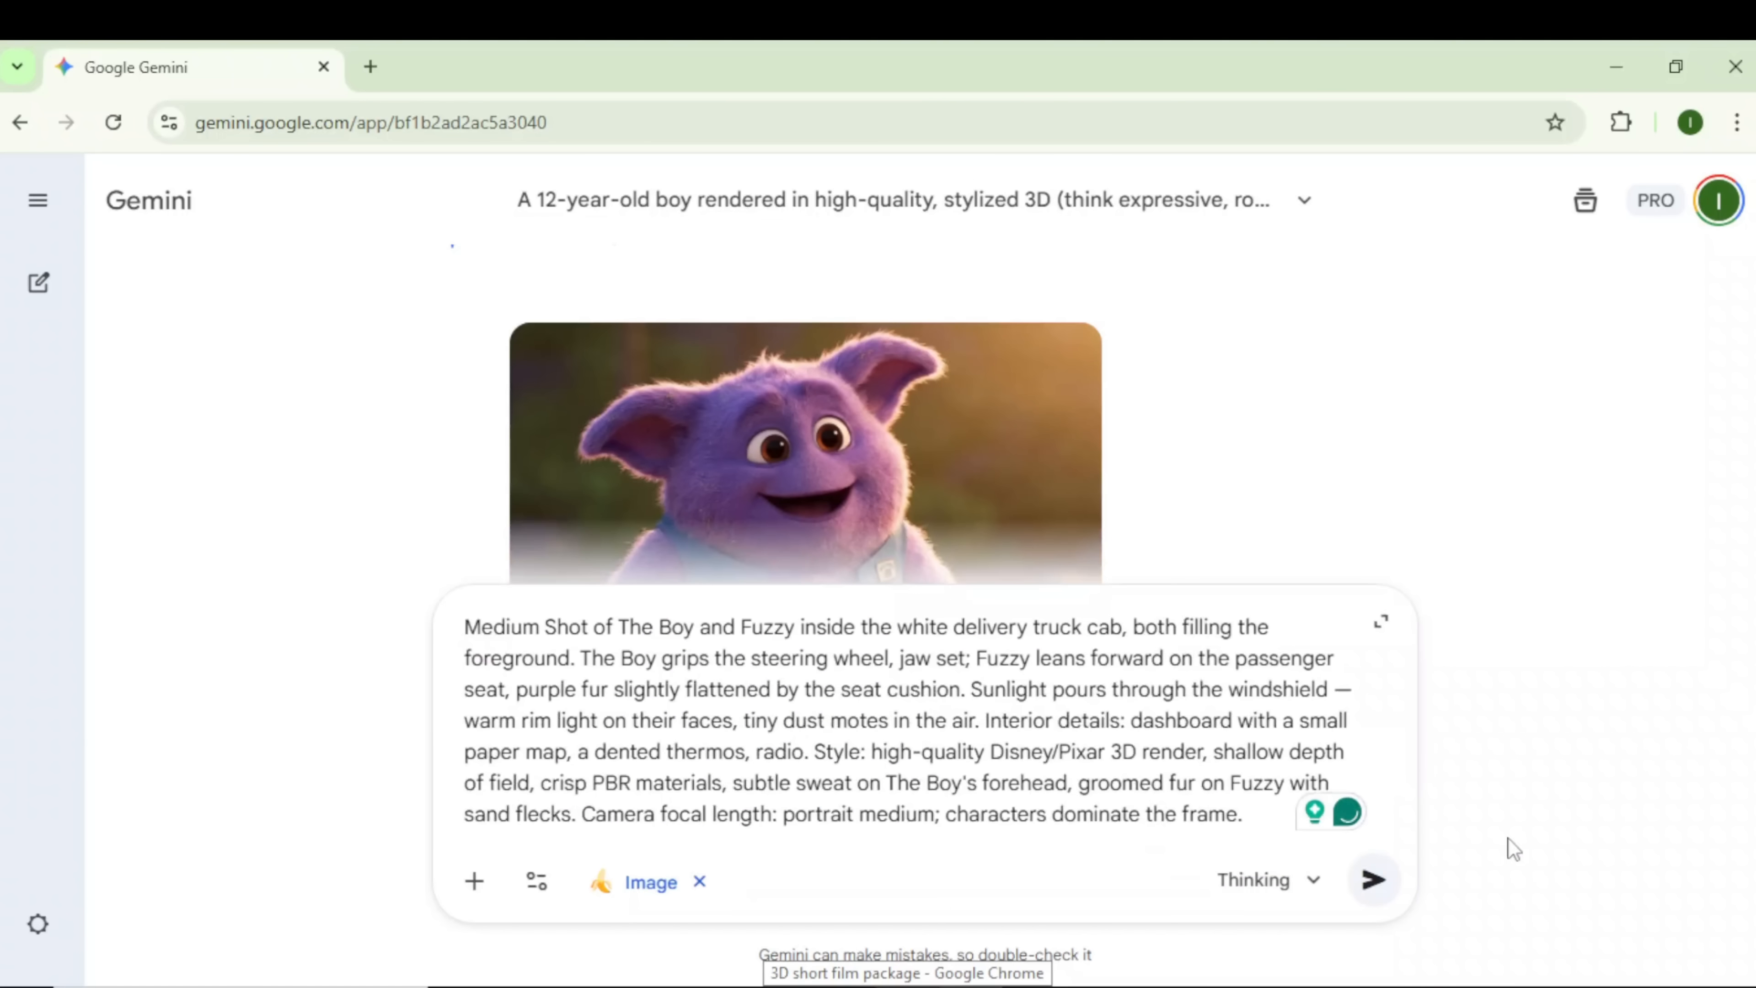
click(1392, 884)
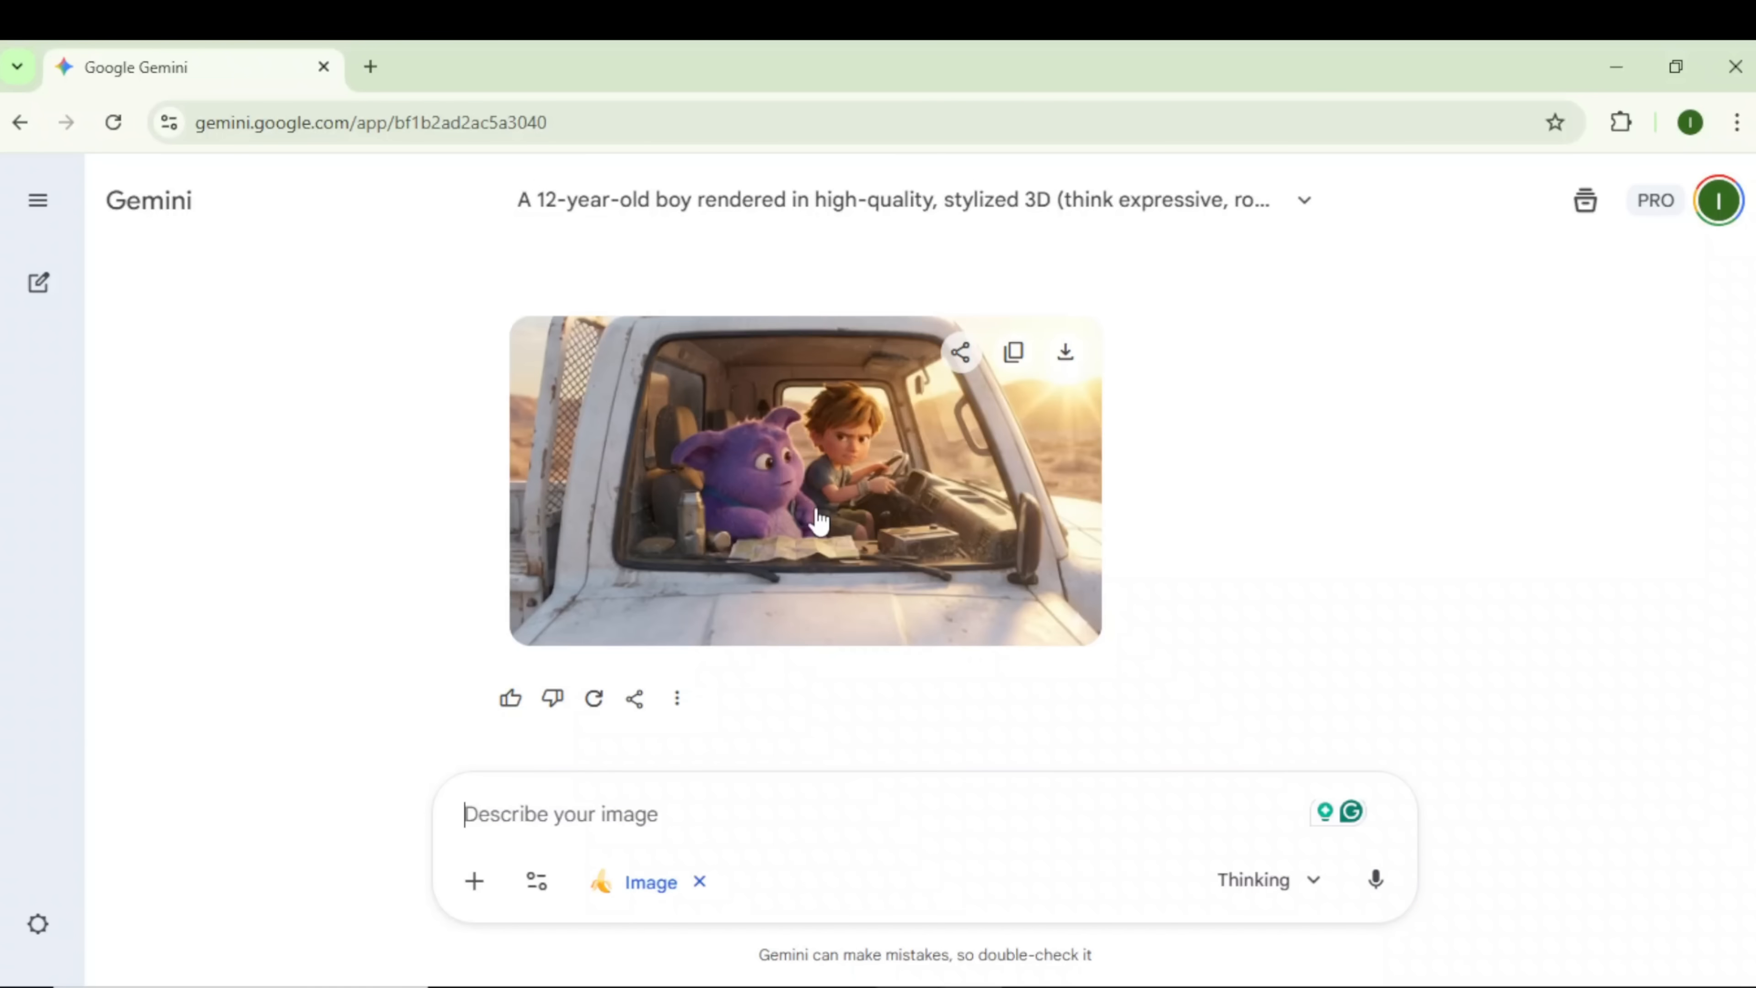
click(810, 520)
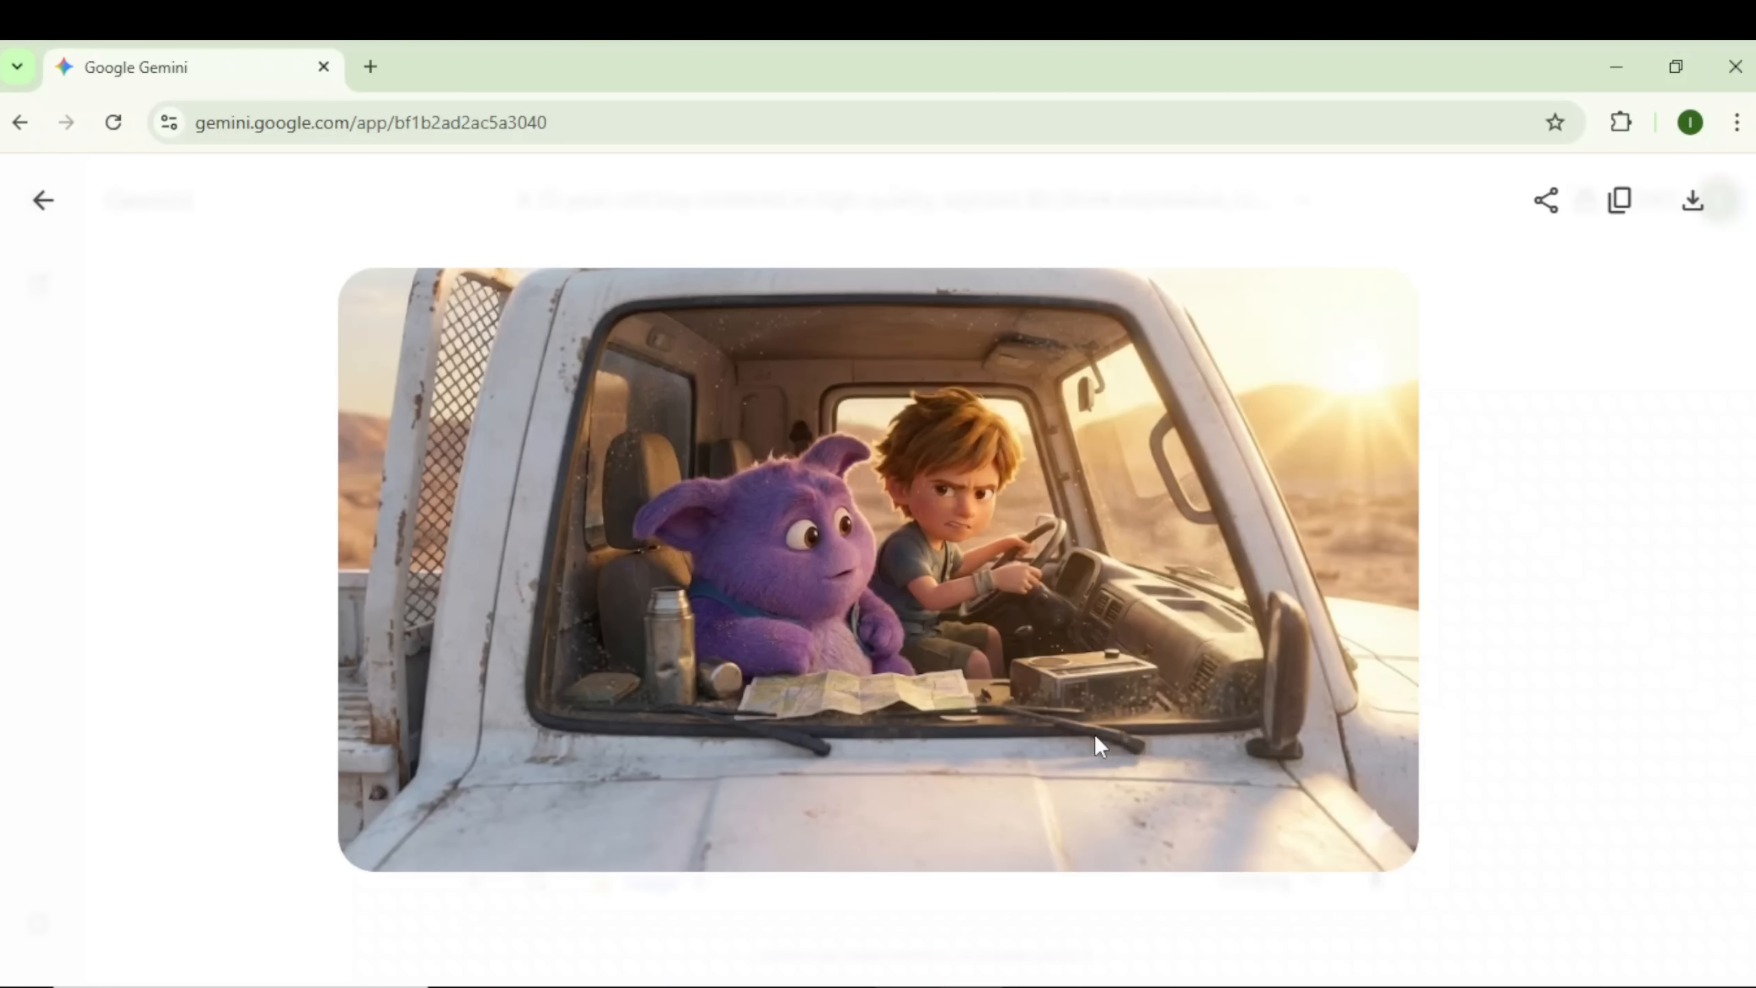
click(31, 182)
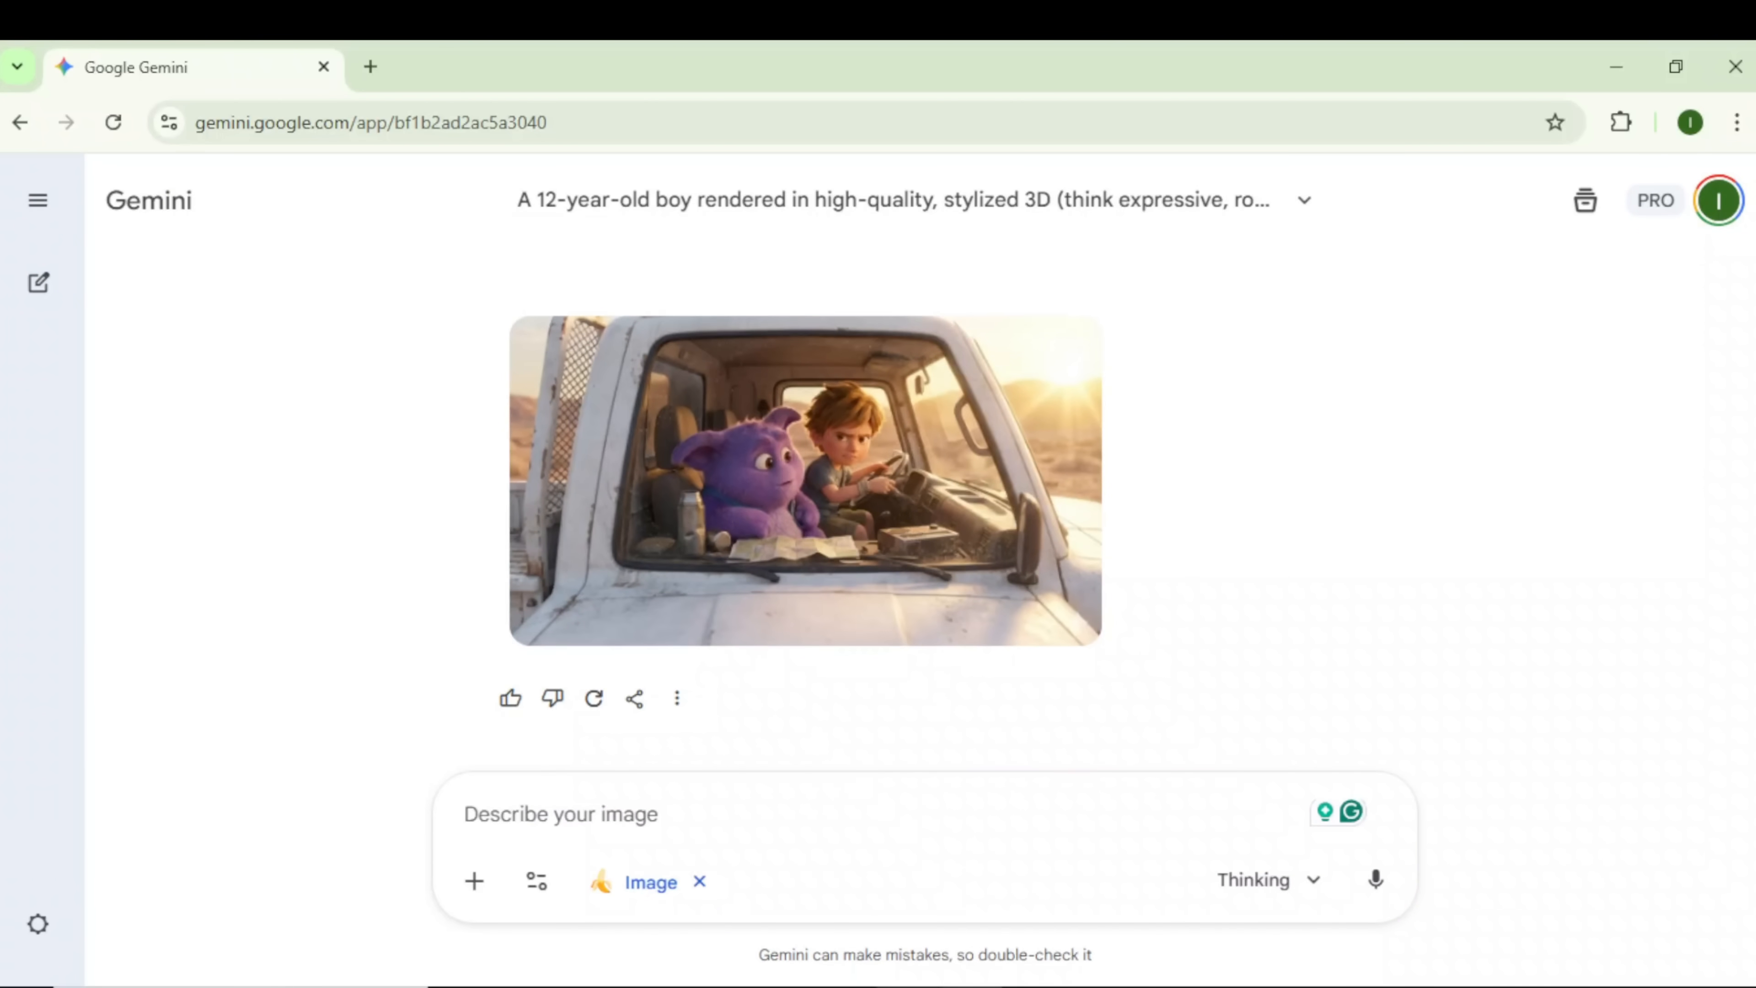
Switch to ChatGPT and copy the text-to-image prompt of Scene 2, "Scan the Horizon".
key(alt+Tab)
scroll(608, 484, down, 5)
scroll(513, 448, down, 5)
drag(961, 609, 415, 456)
right_click(529, 472)
click(568, 498)
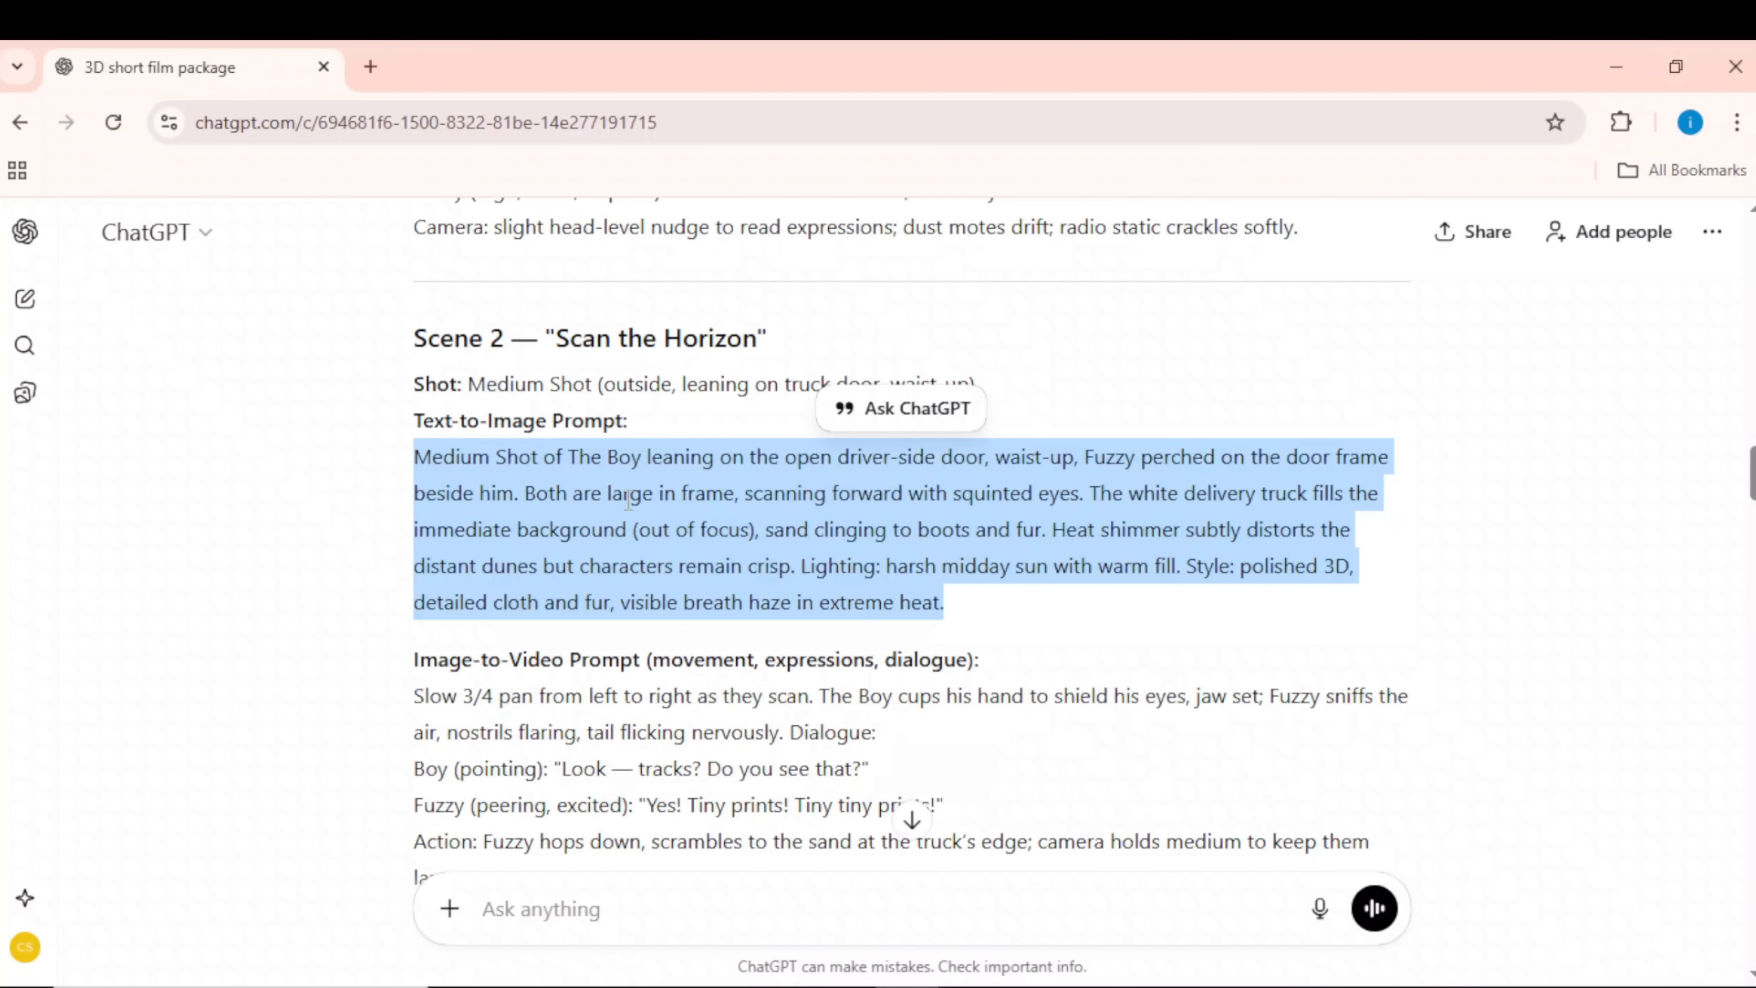
Submit the copied Scene 2 prompt in Gemini to generate the image and view it enlarged.
key(alt+Tab)
right_click(537, 806)
click(607, 560)
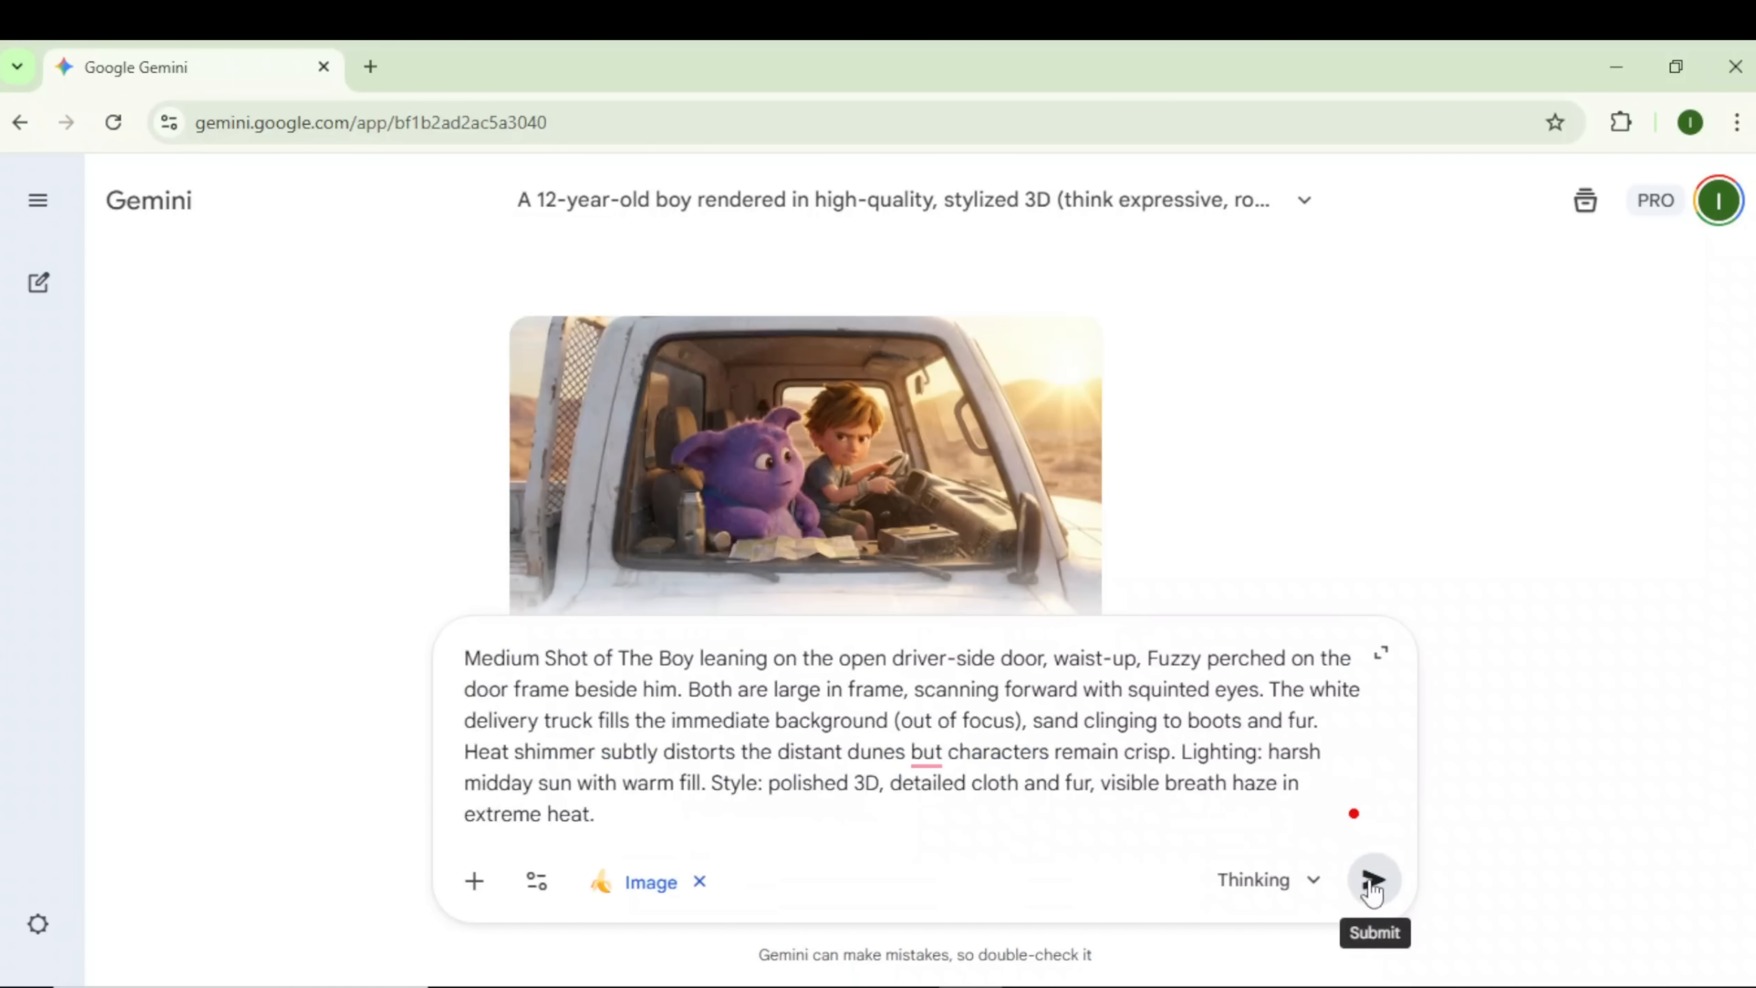
click(1371, 894)
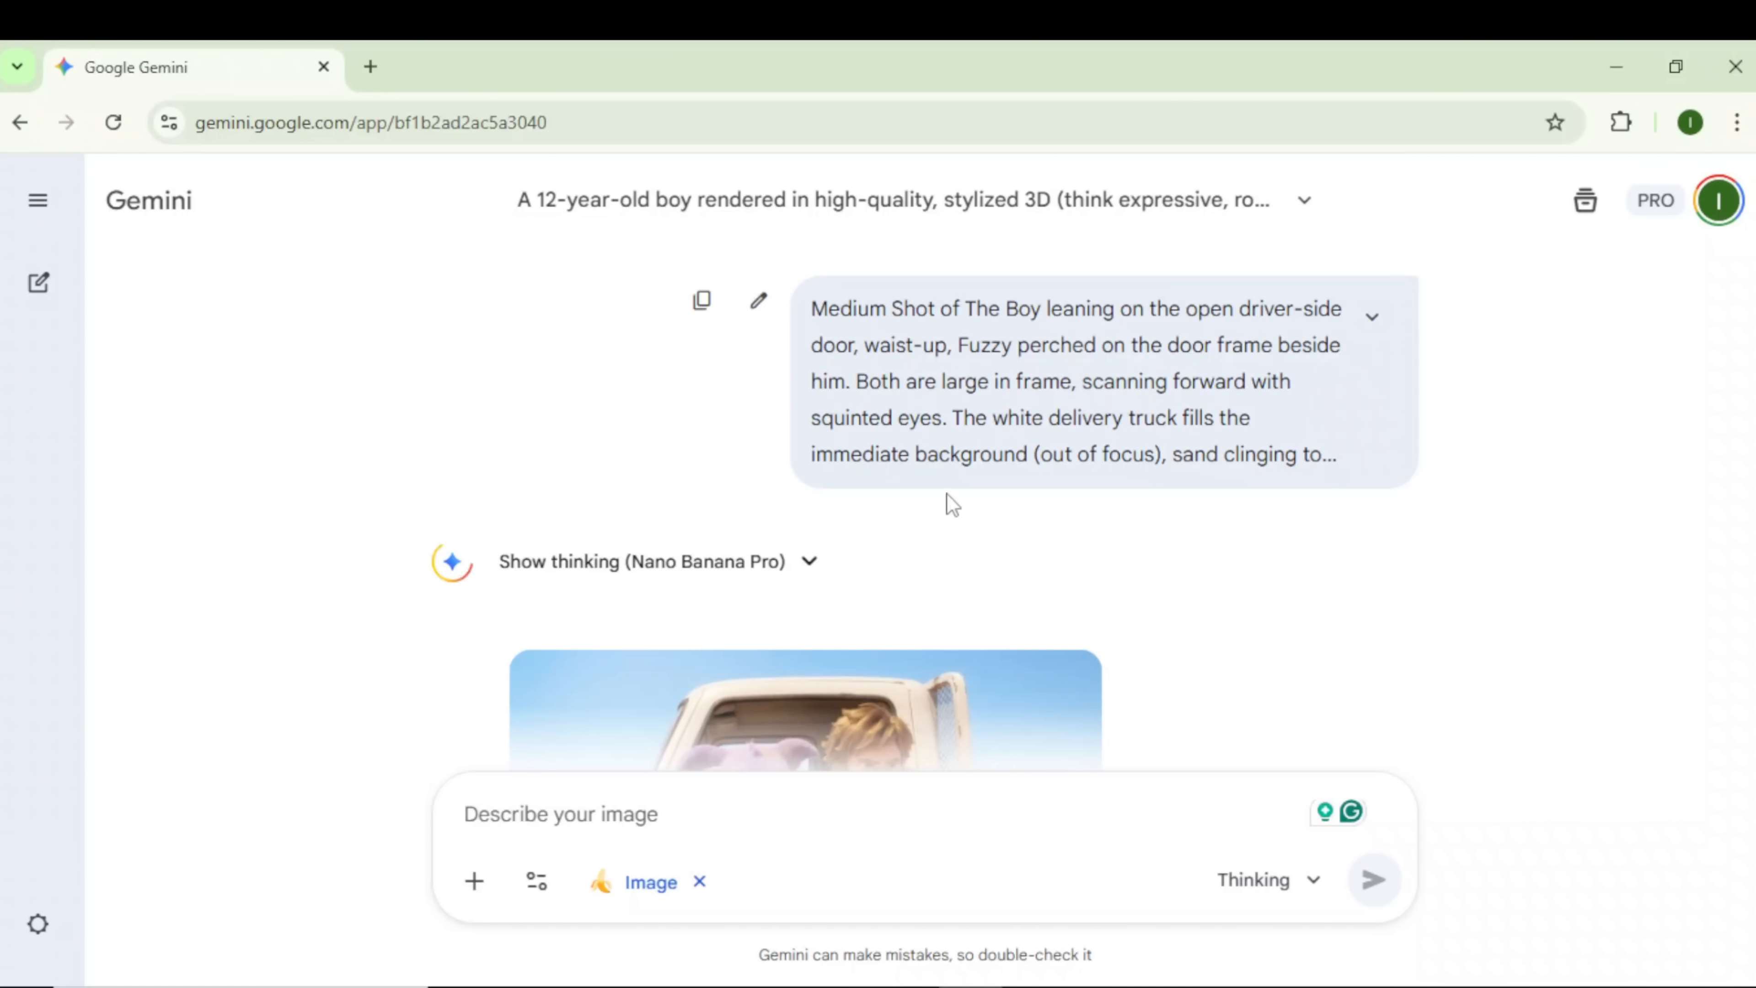
scroll(968, 509, down, 5)
click(968, 503)
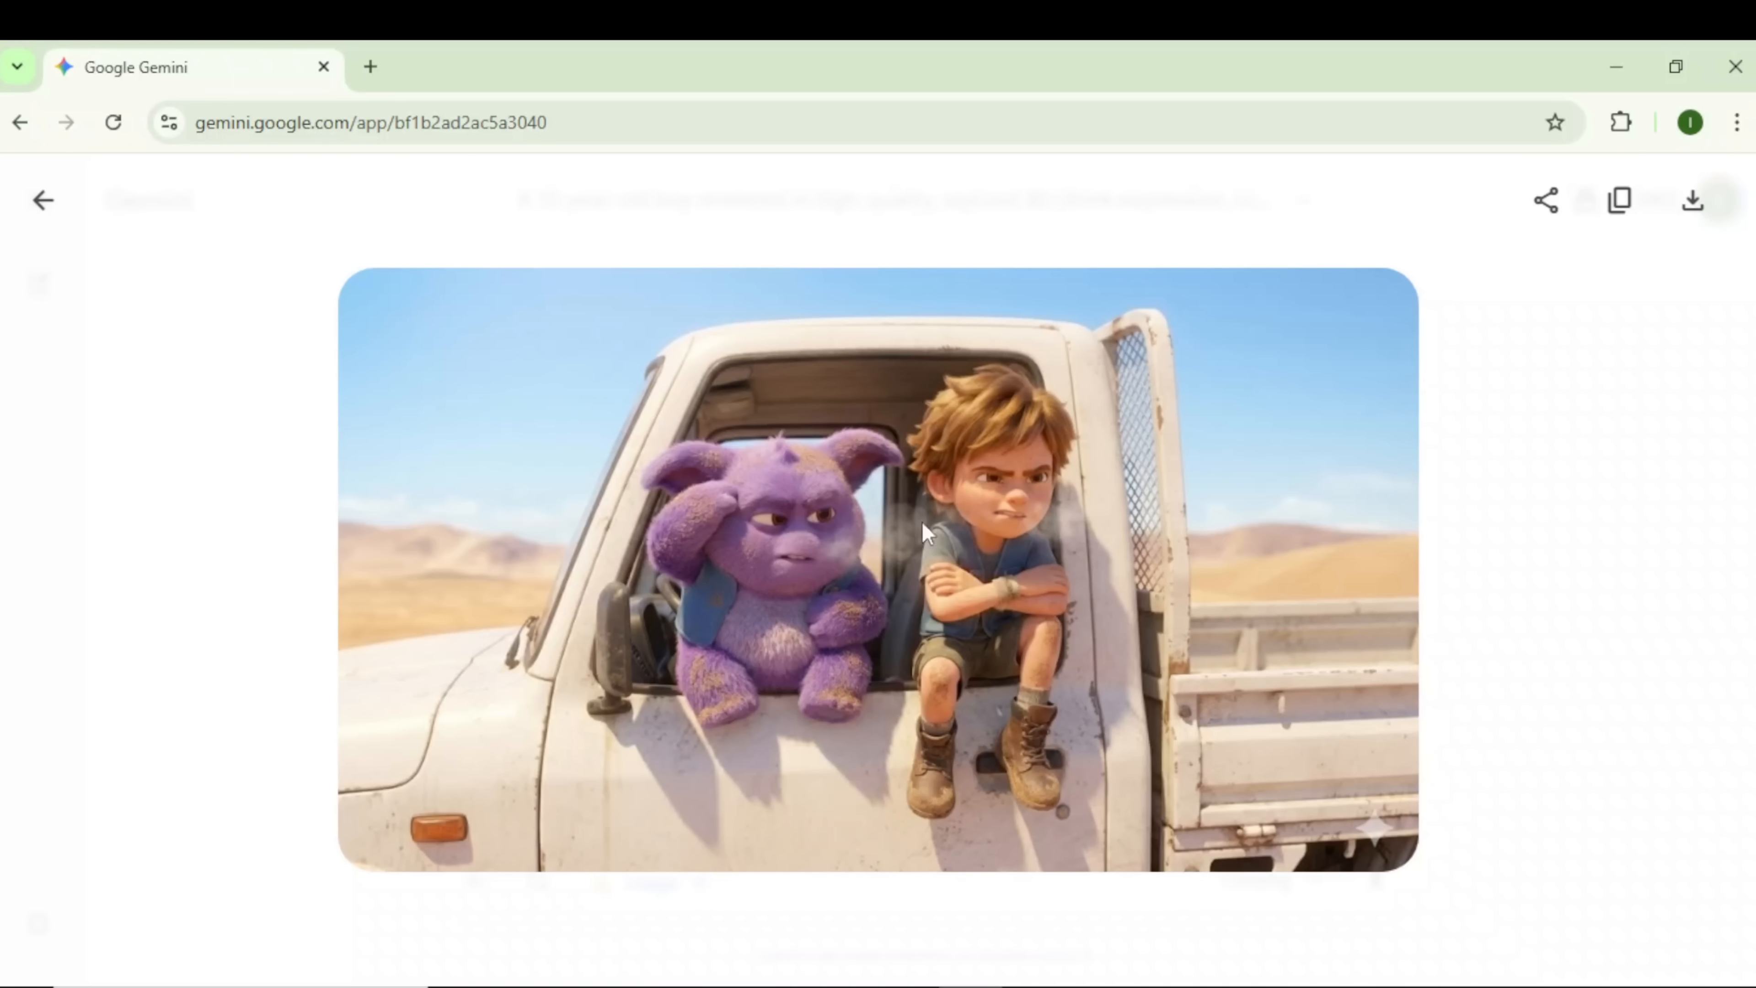
click(41, 202)
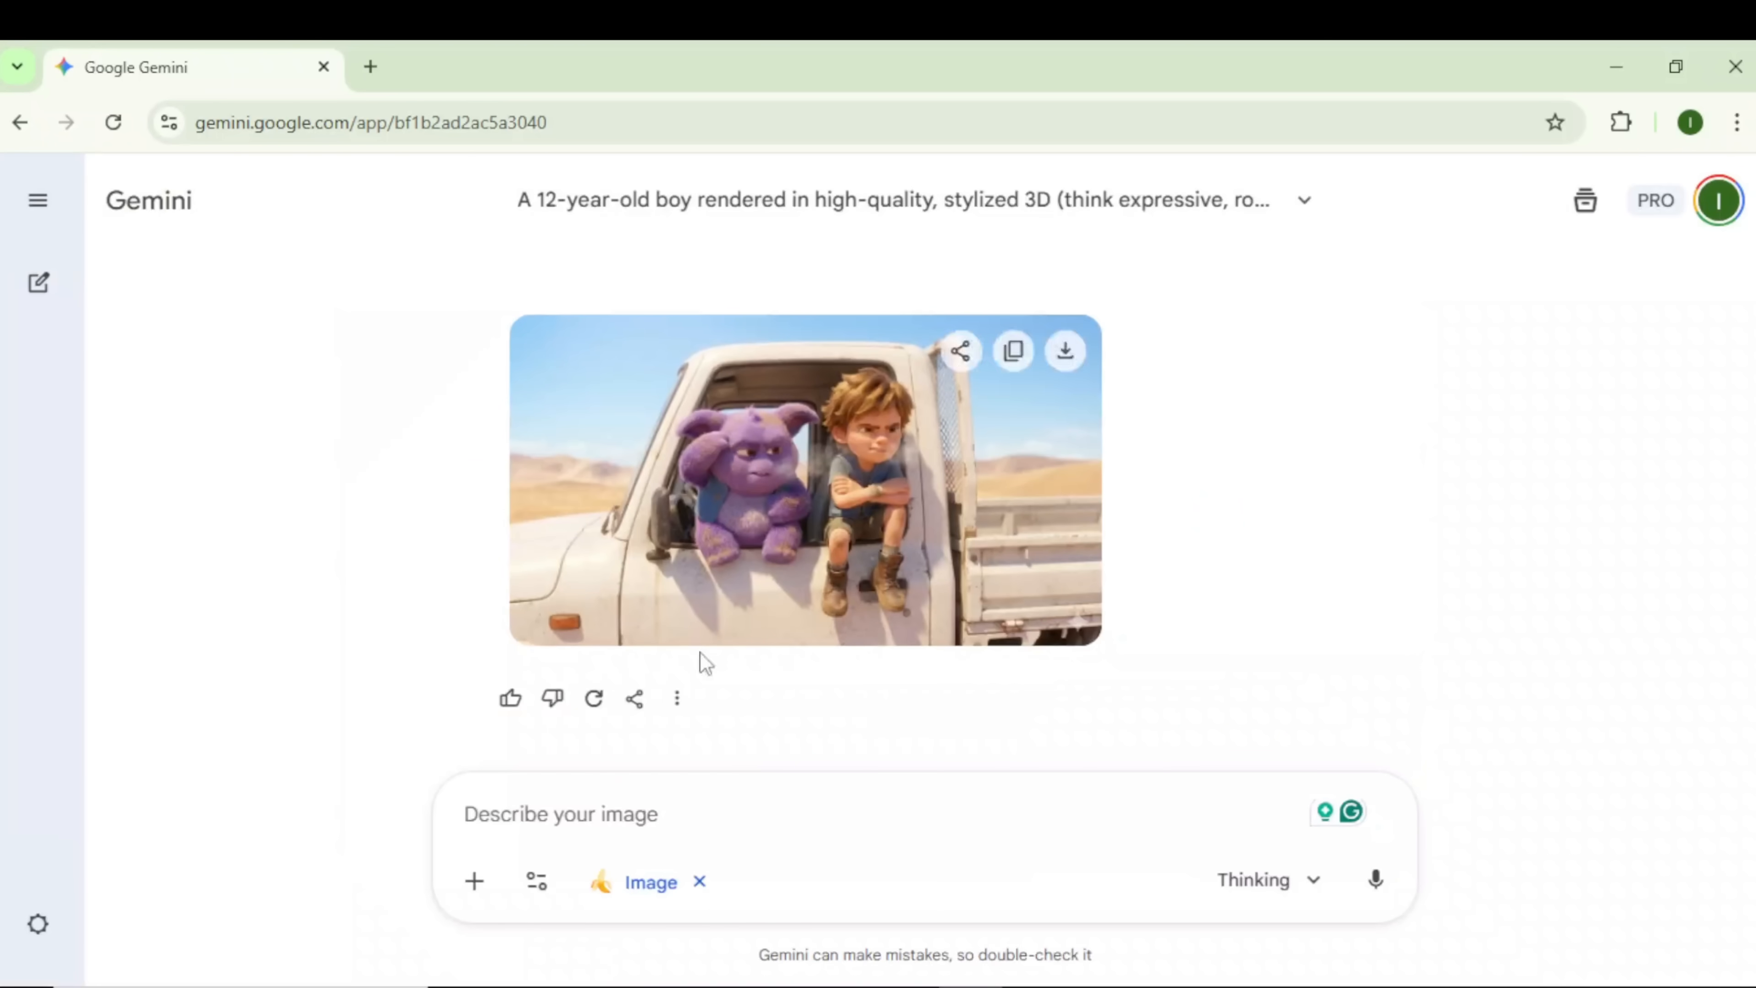
Copy the Scene 3 "The Footprints" text-to-image prompt from ChatGPT, generate it in Gemini, and open the image enlarged.
key(alt+Tab)
scroll(1411, 709, down, 5)
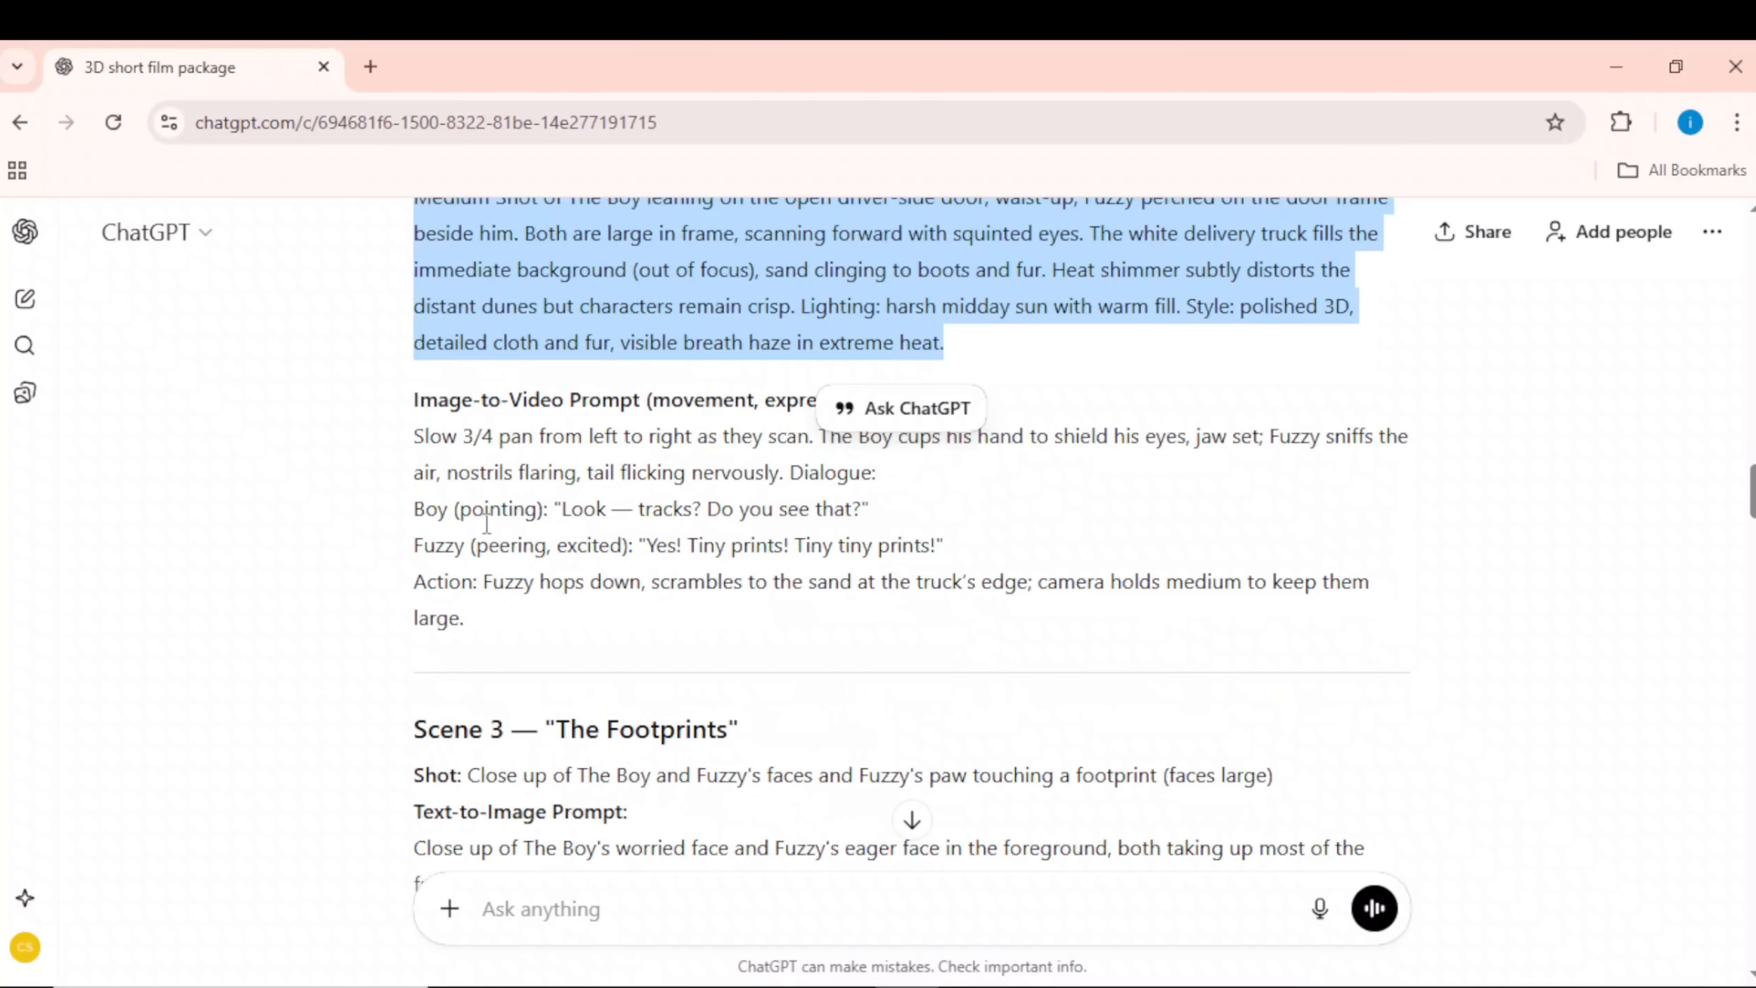
drag(1407, 700, 494, 583)
right_click(482, 599)
click(539, 635)
key(alt+Tab)
right_click(522, 838)
click(583, 520)
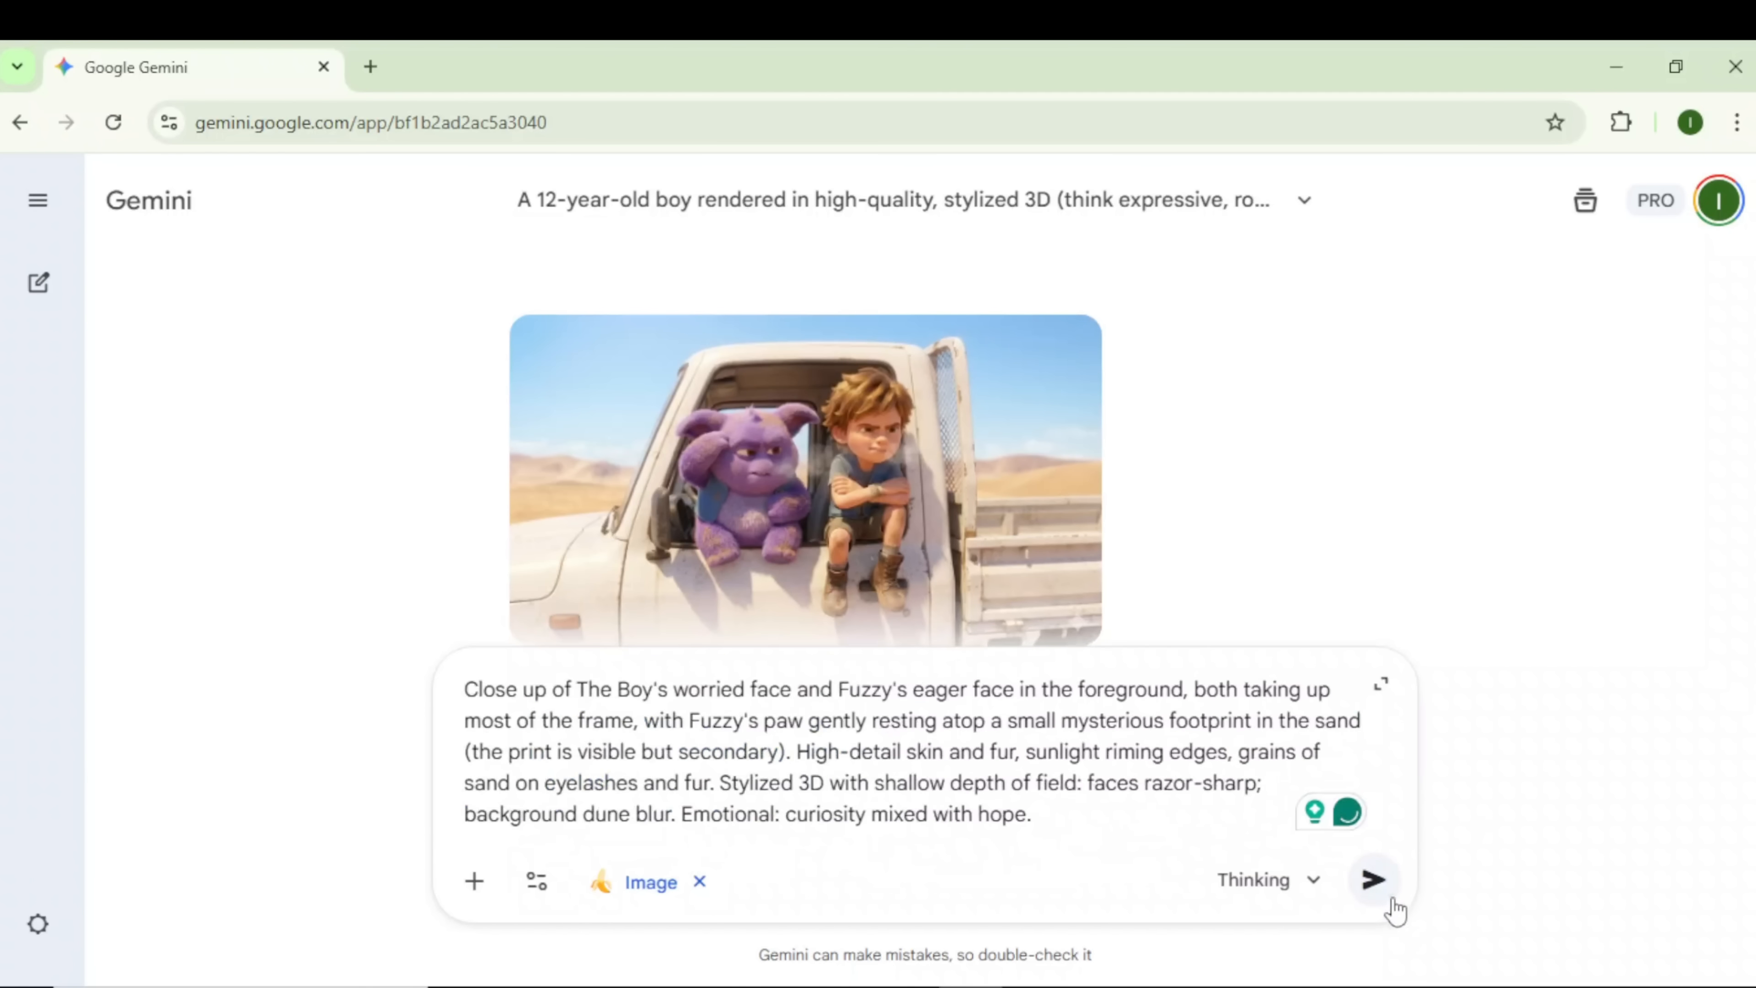
click(1369, 882)
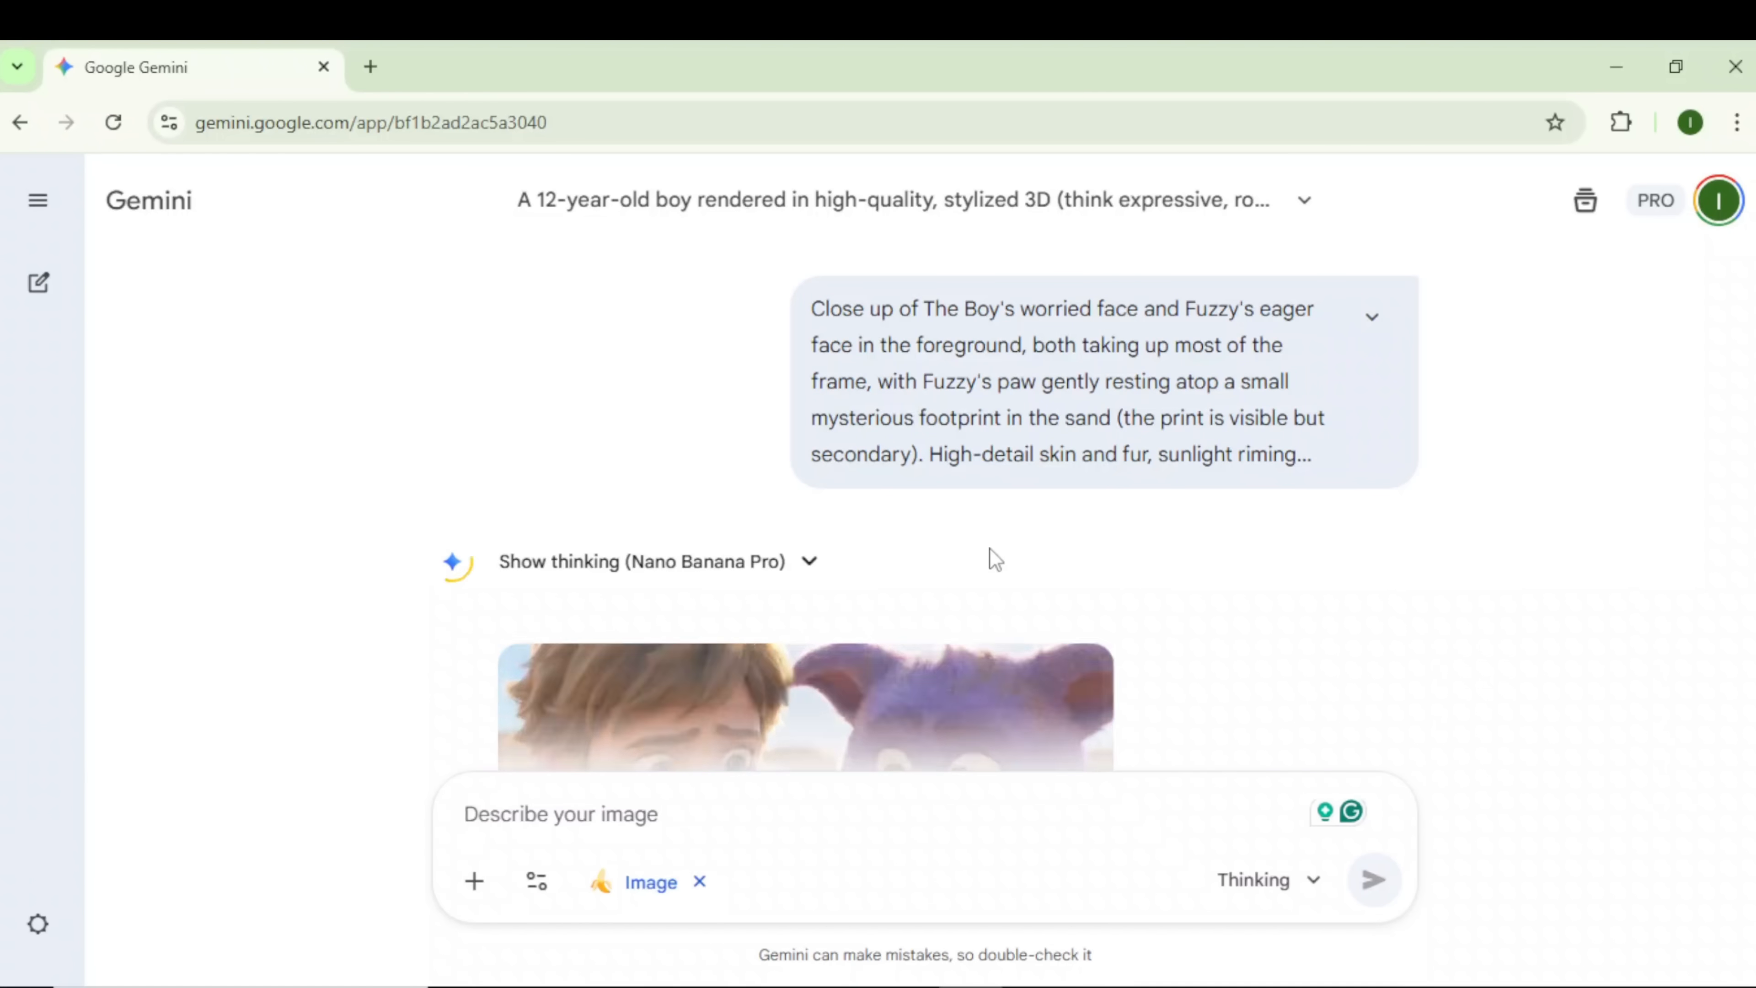
click(884, 539)
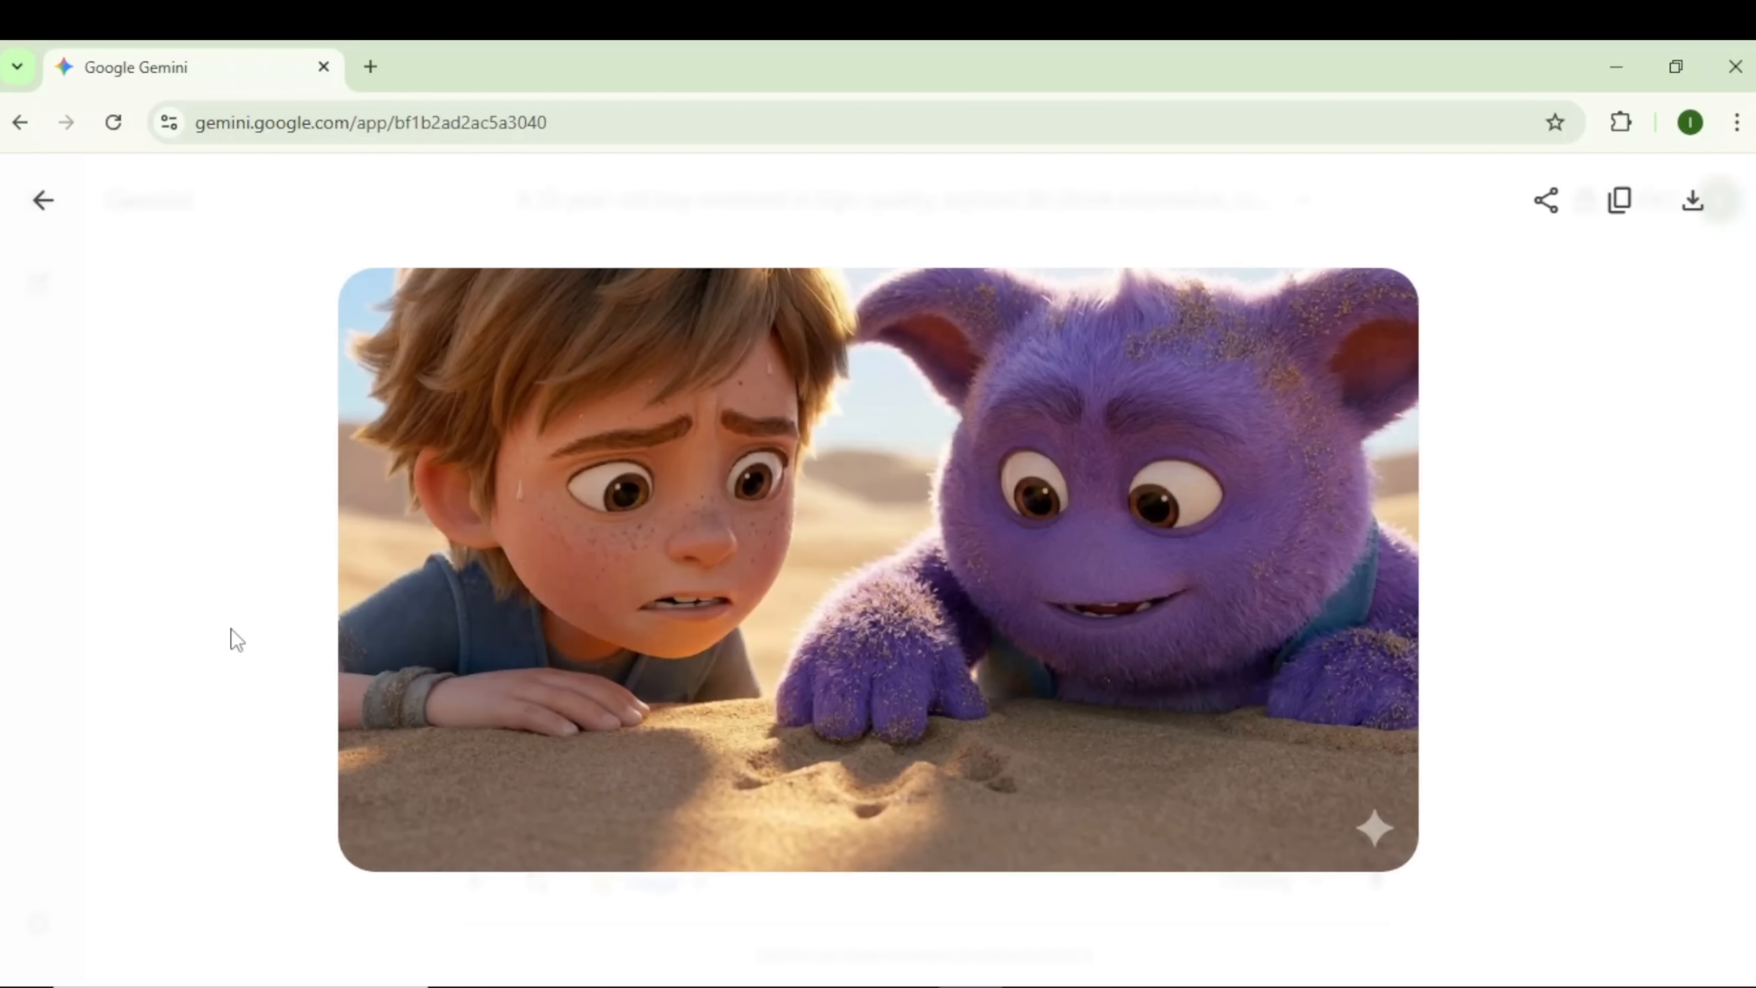
Generate the Scene 4 "Mirage Doubts" image in Gemini from its text-to-image prompt copied from ChatGPT, and review the generated scene images.
click(41, 200)
mouse_move(784, 576)
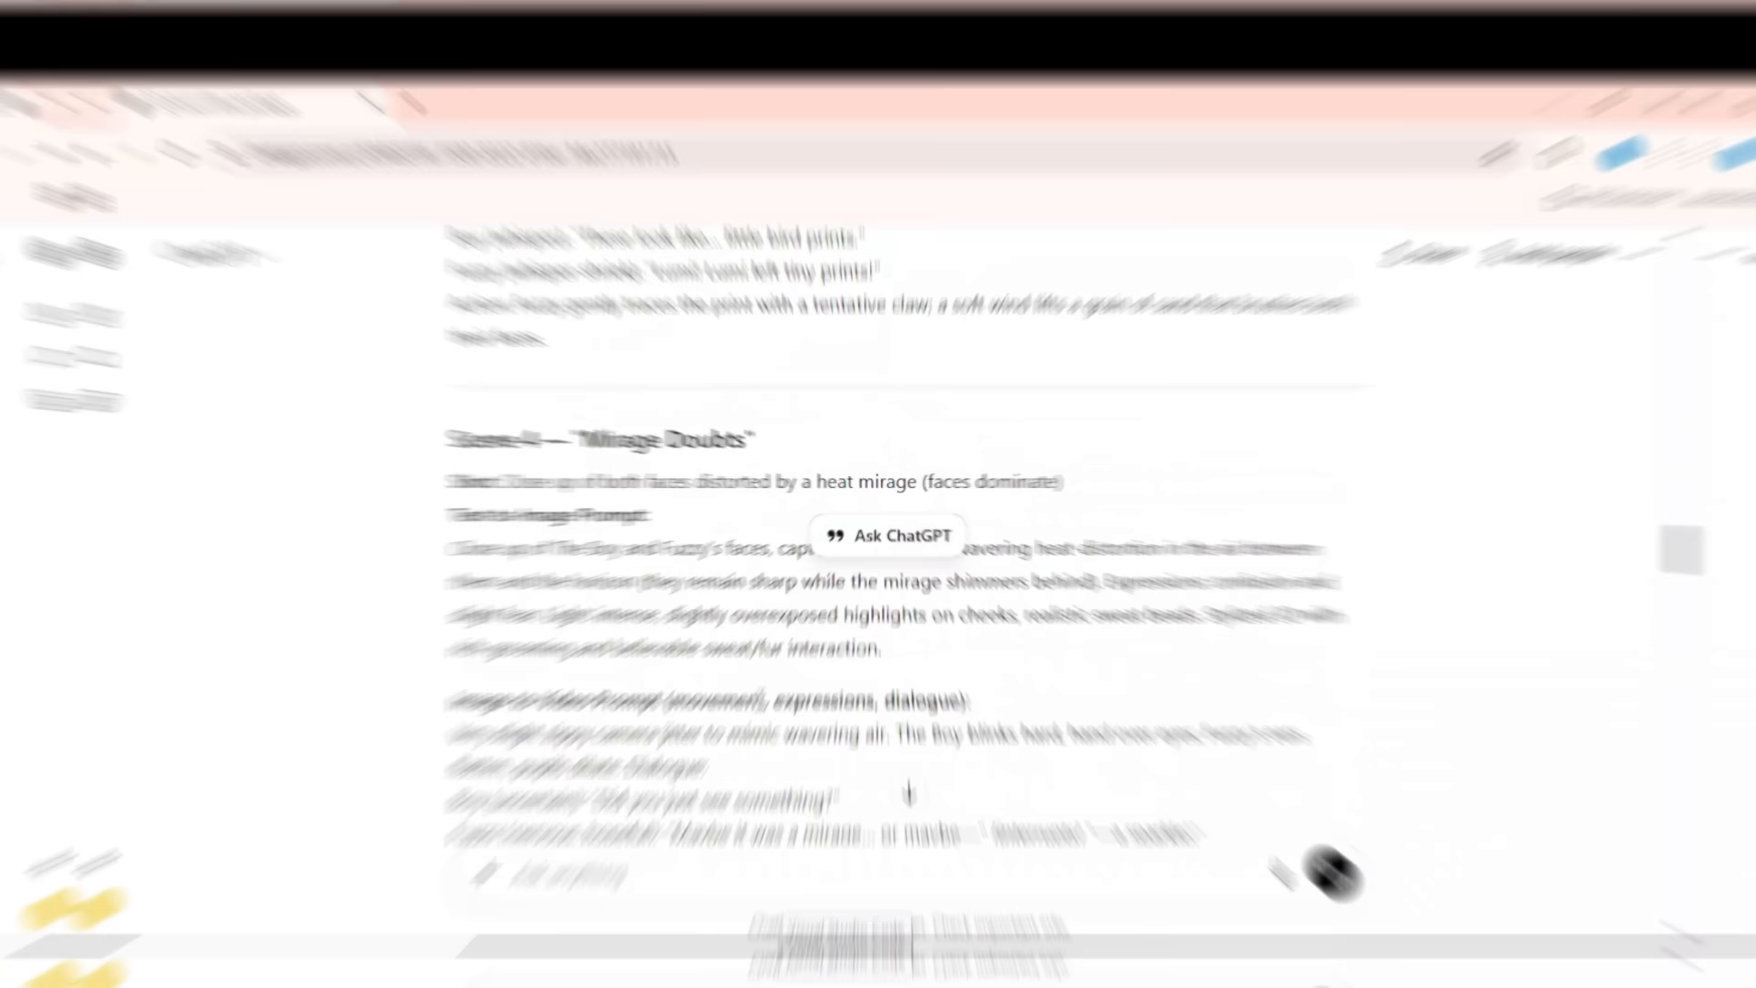
drag(882, 662, 407, 557)
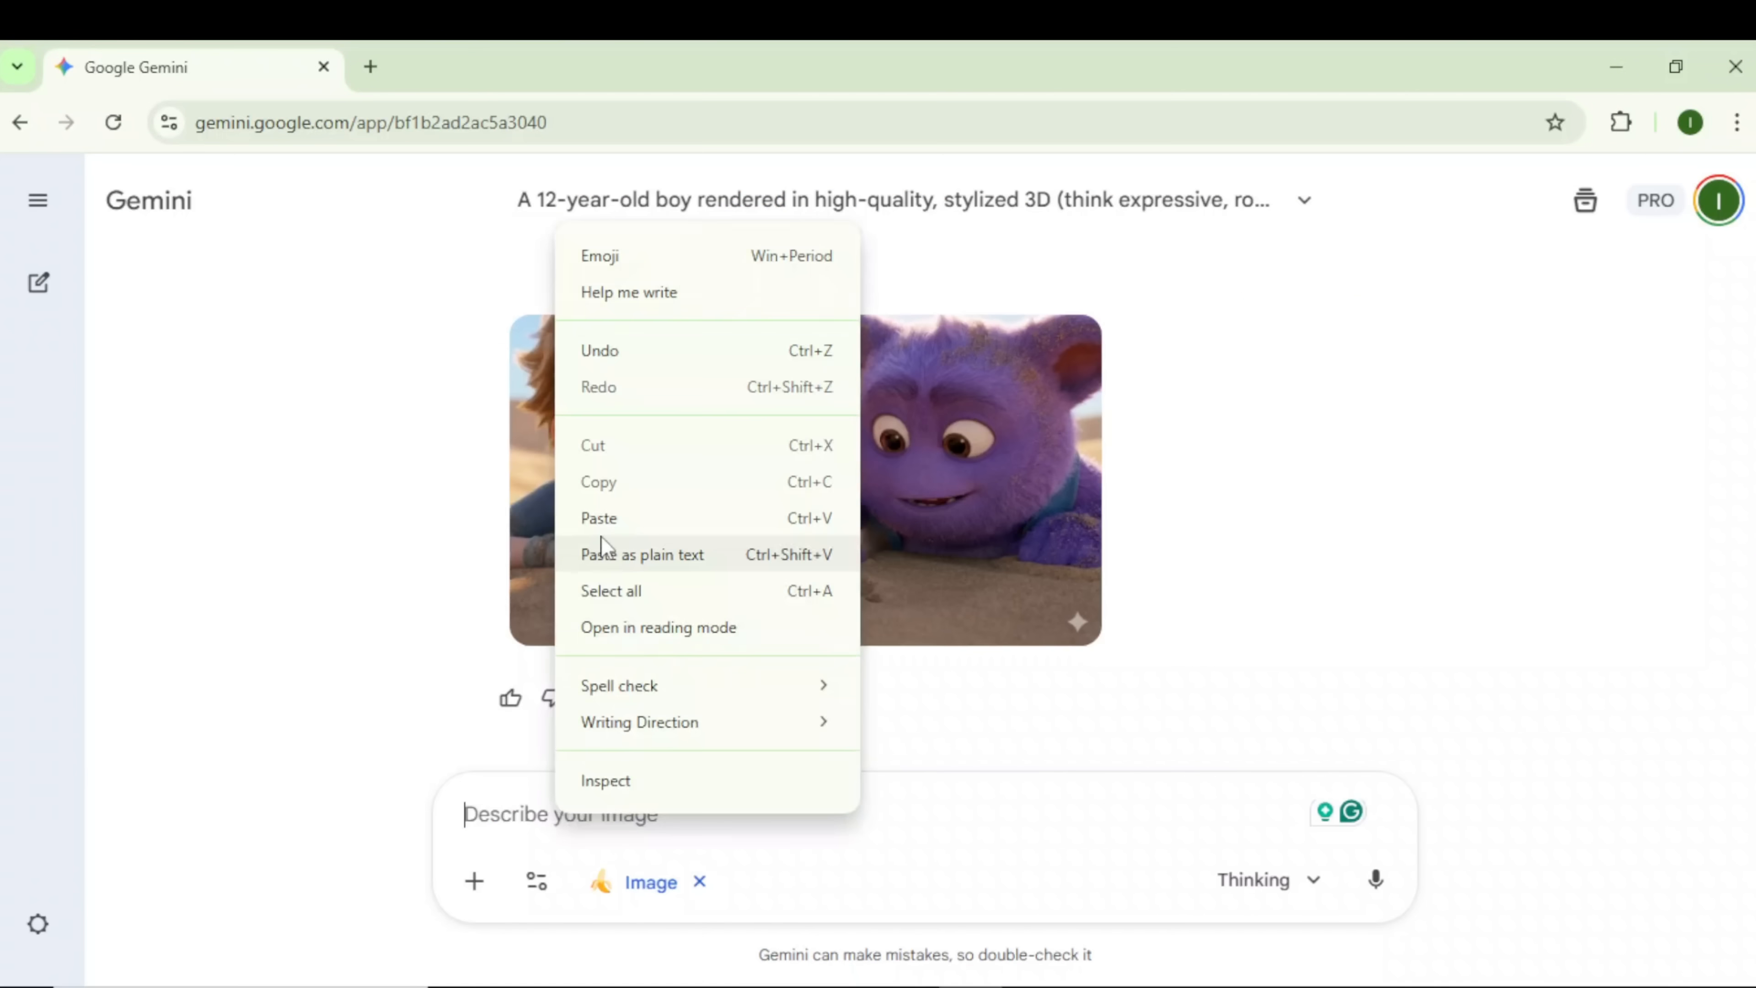
click(603, 552)
click(1372, 881)
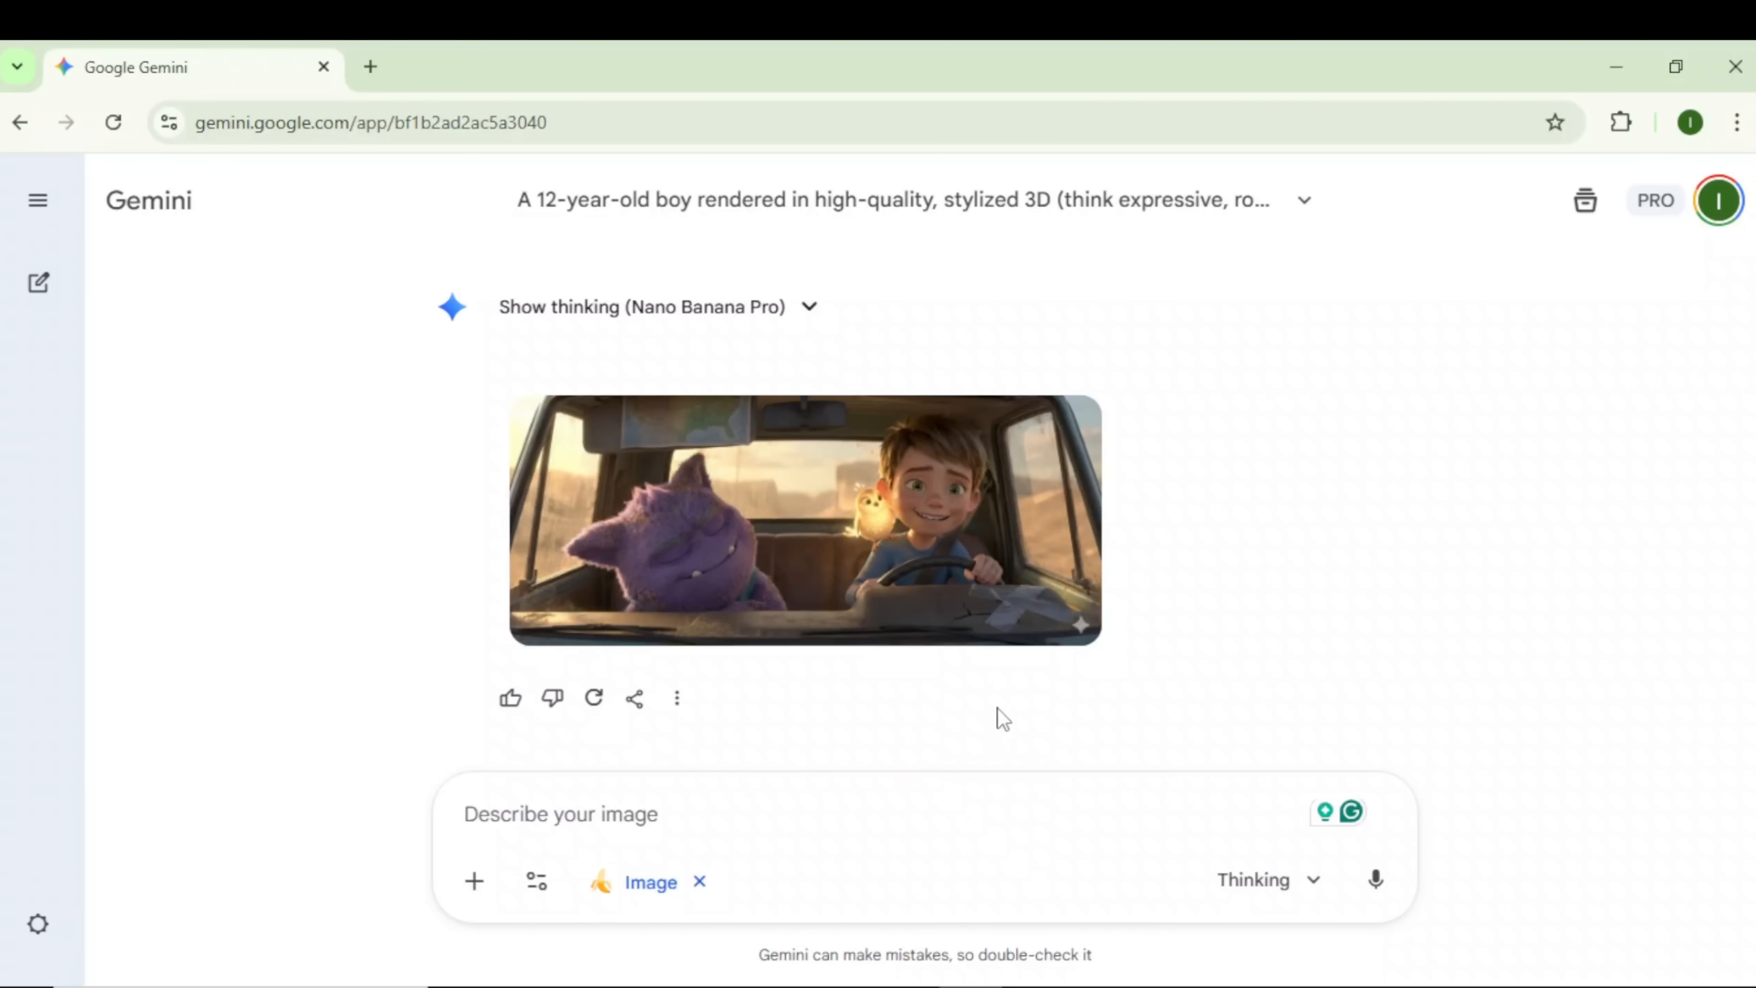
scroll(1002, 712, up, 20)
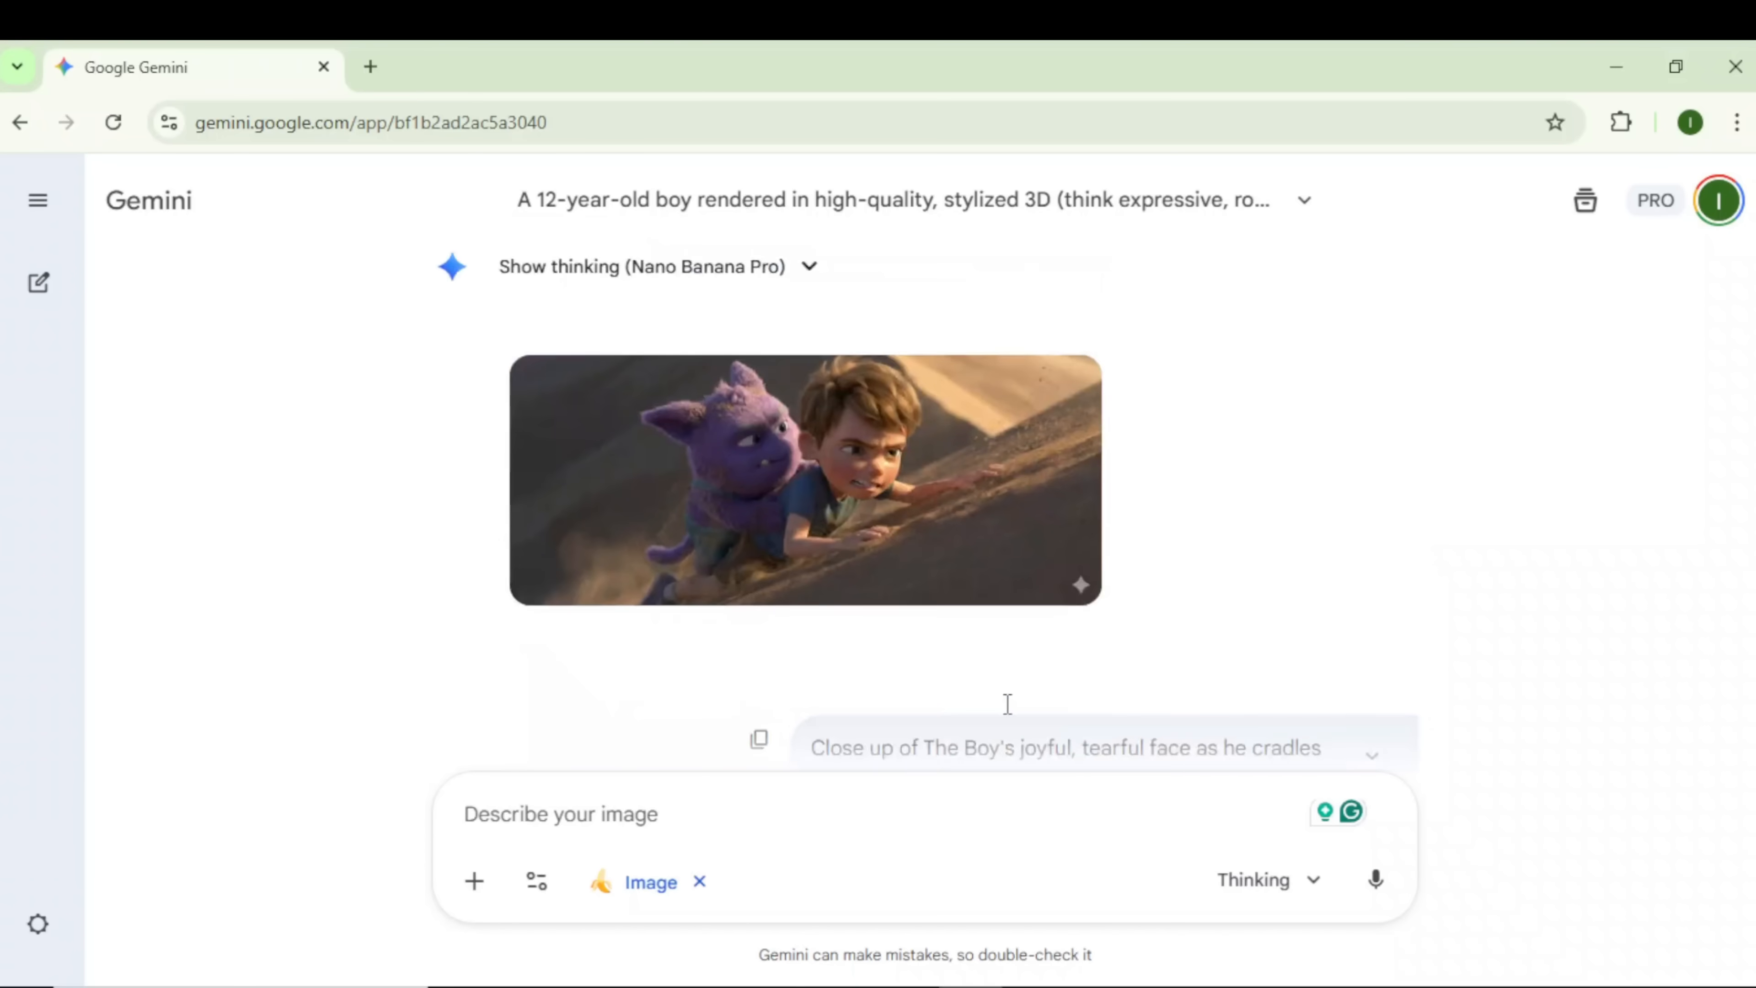
scroll(1007, 703, down, 20)
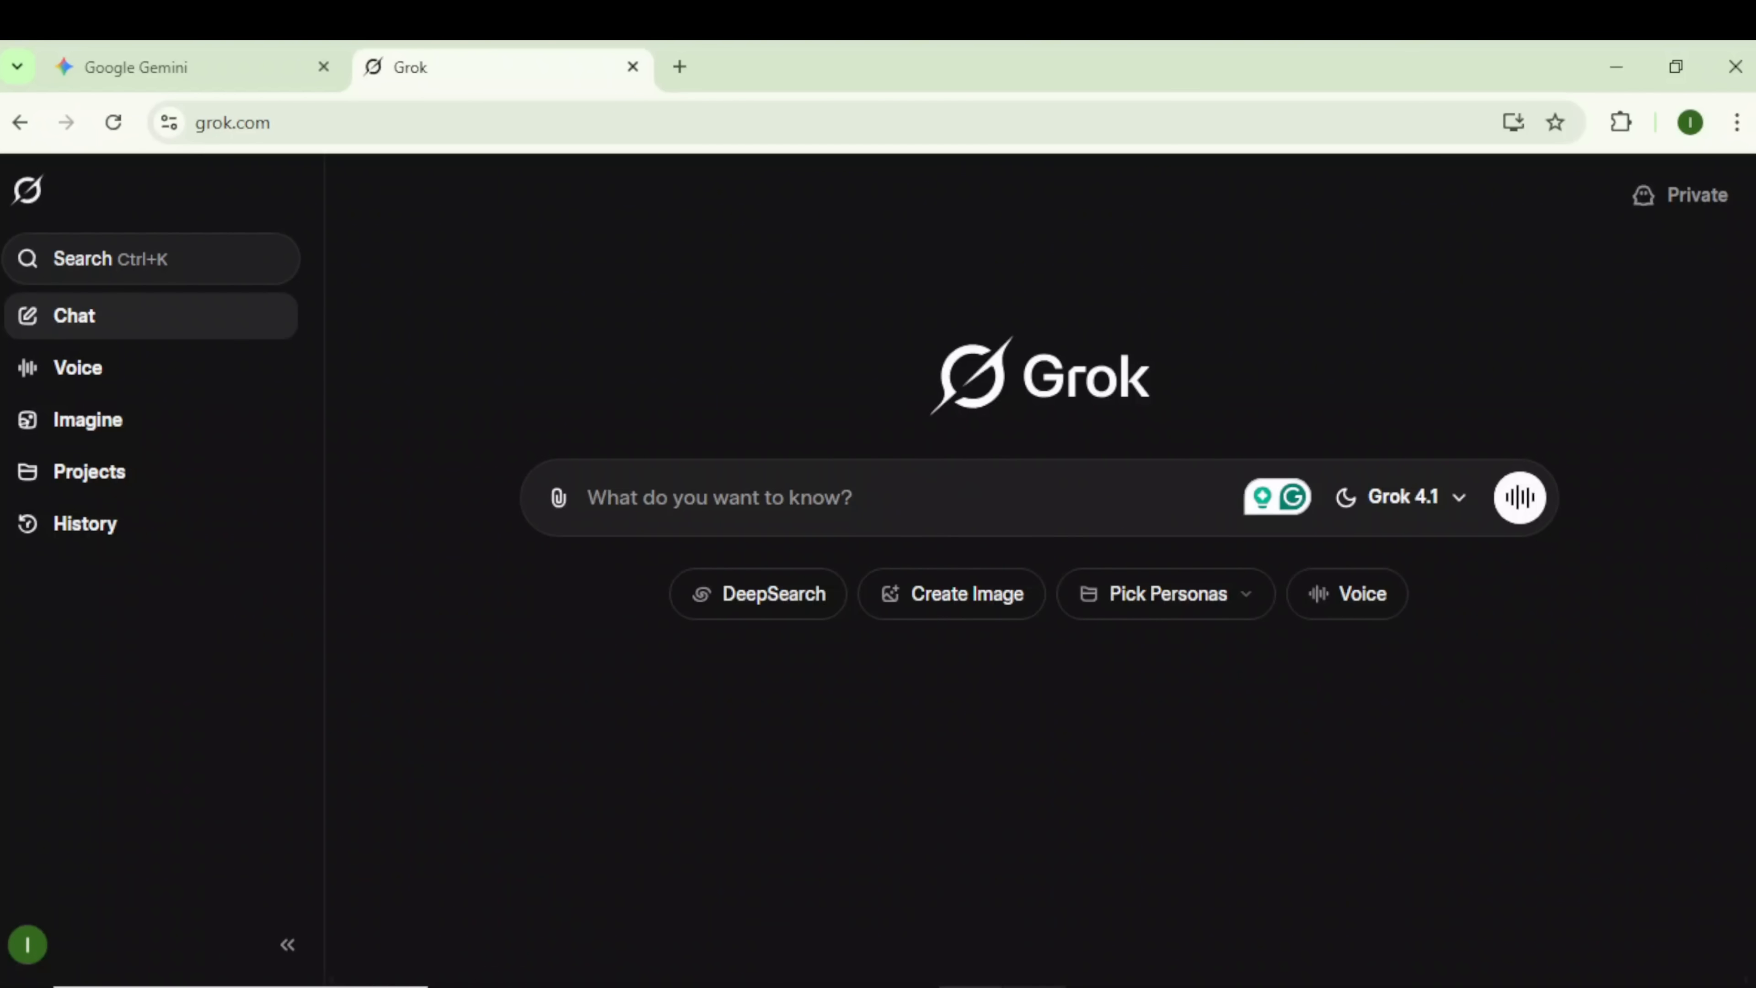
Switch to Grok Imagine, load the Scene 1 truck image, and generate its video from the Scene 1 image-to-video prompt copied from ChatGPT.
click(84, 425)
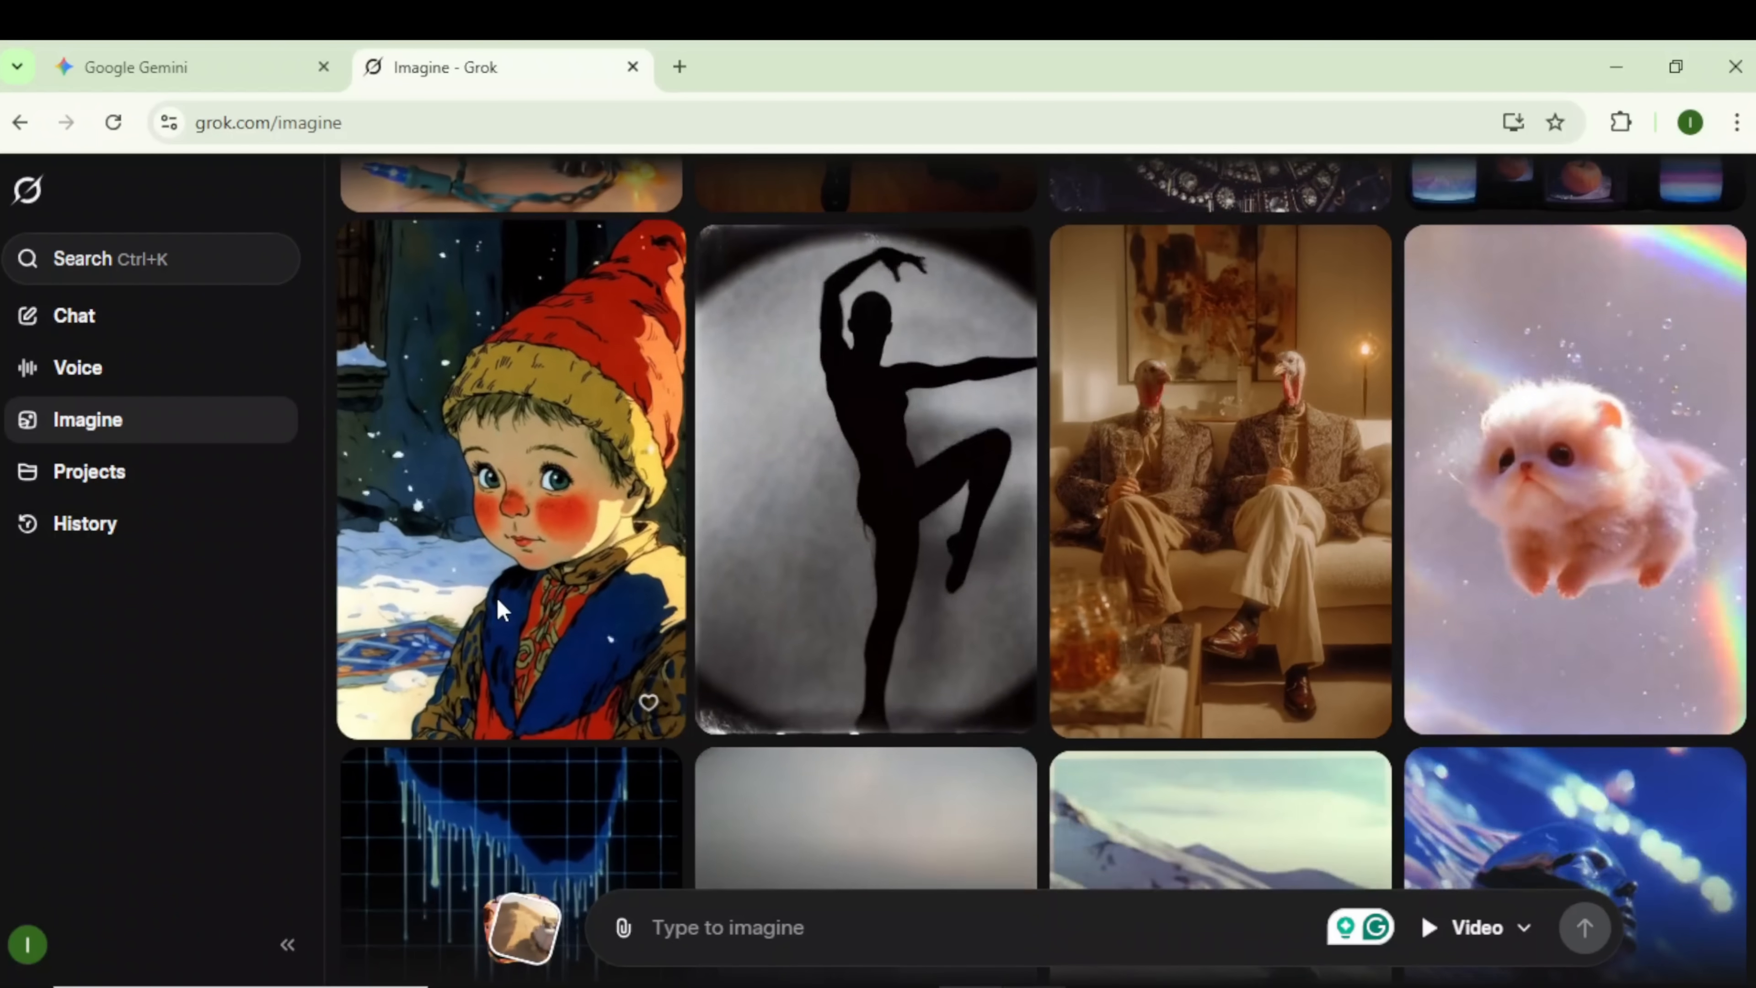
scroll(495, 594, down, 10)
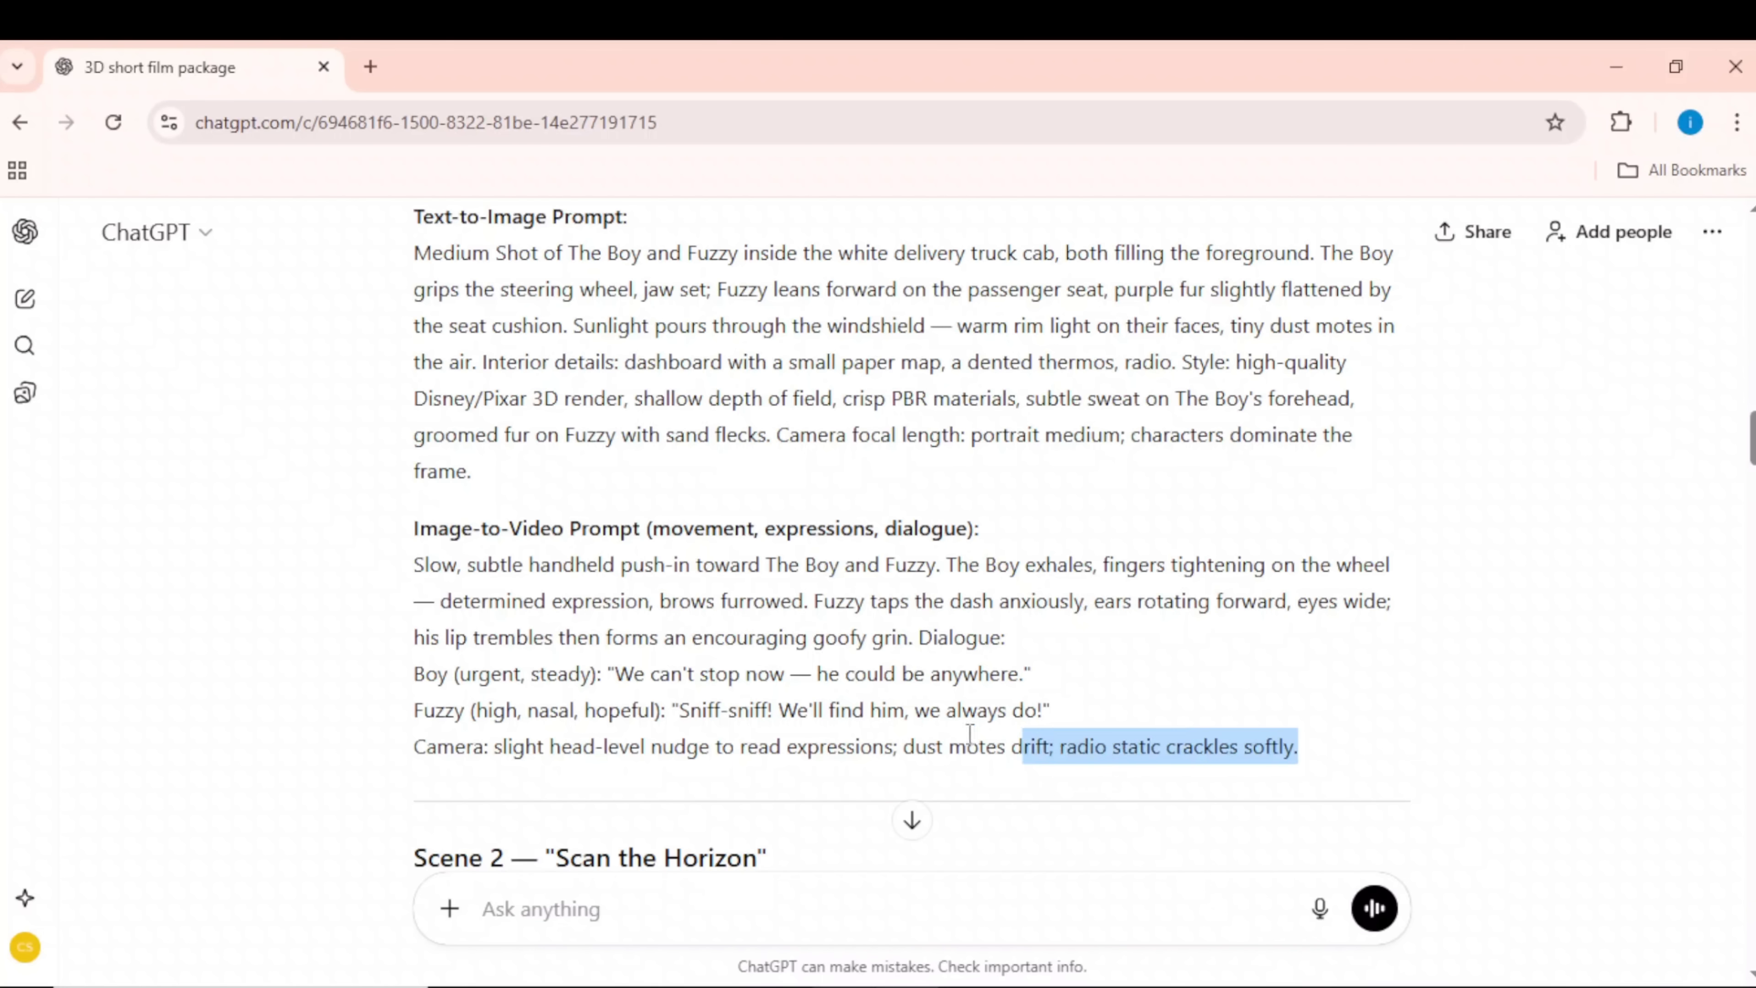
drag(969, 734, 418, 572)
right_click(461, 576)
click(530, 608)
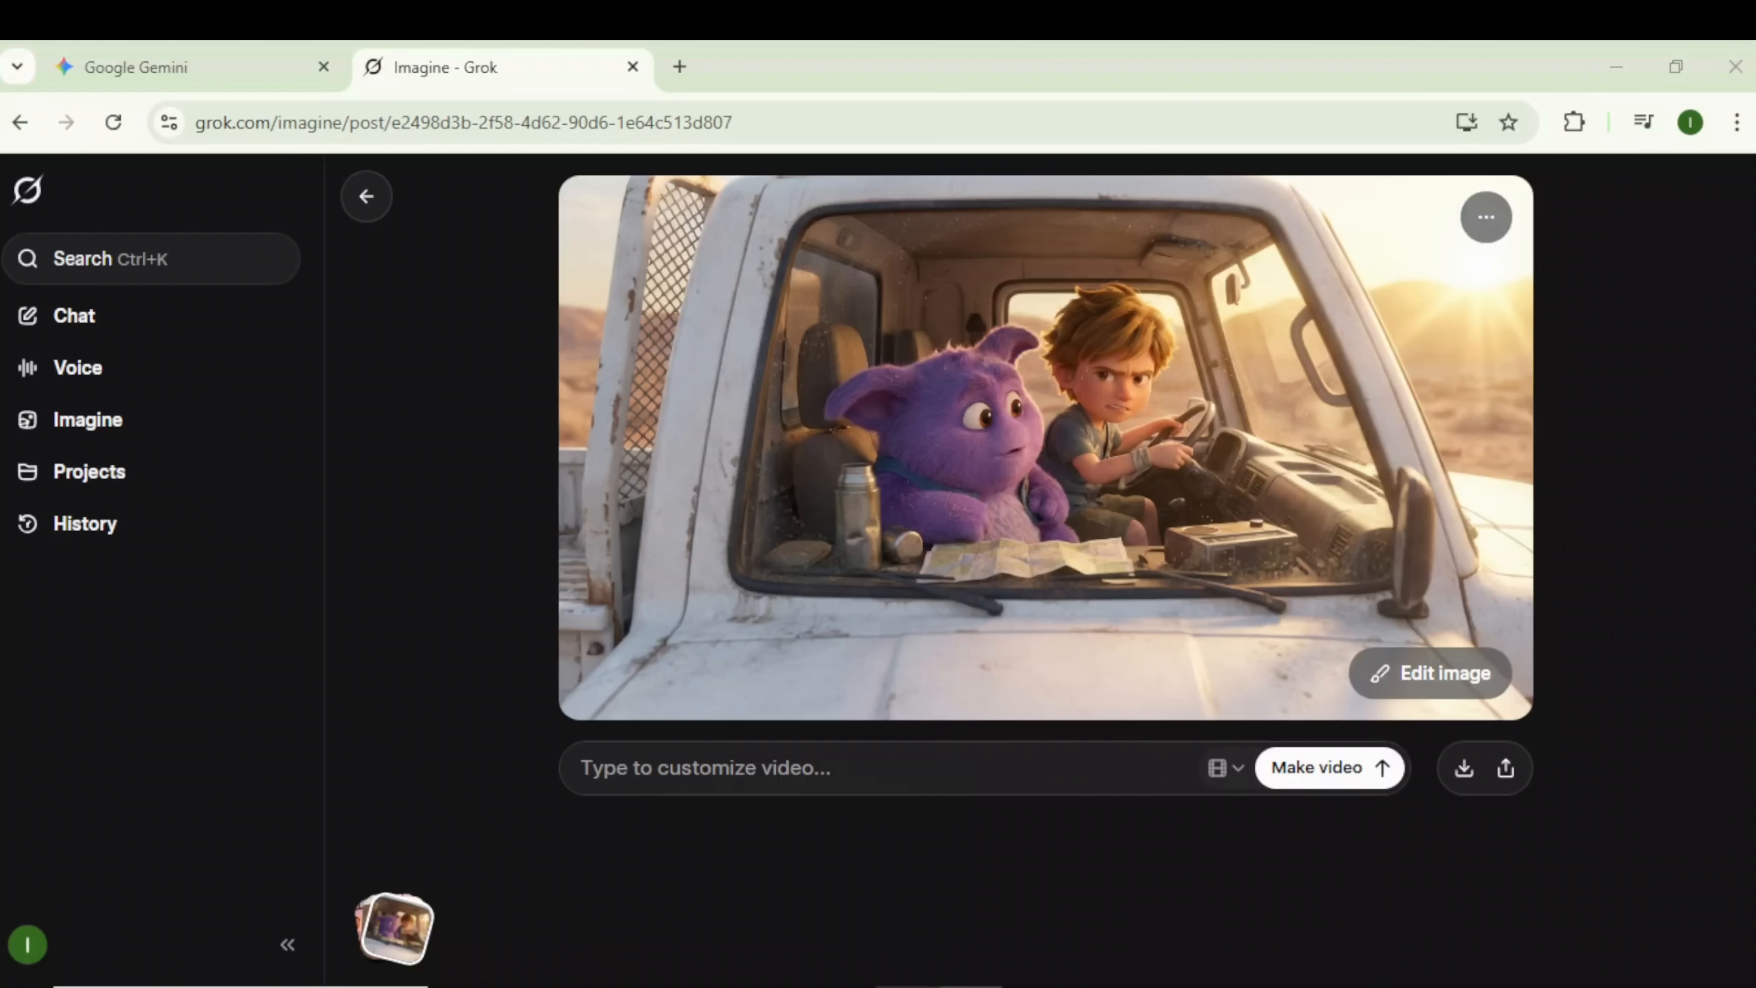
right_click(649, 768)
click(703, 486)
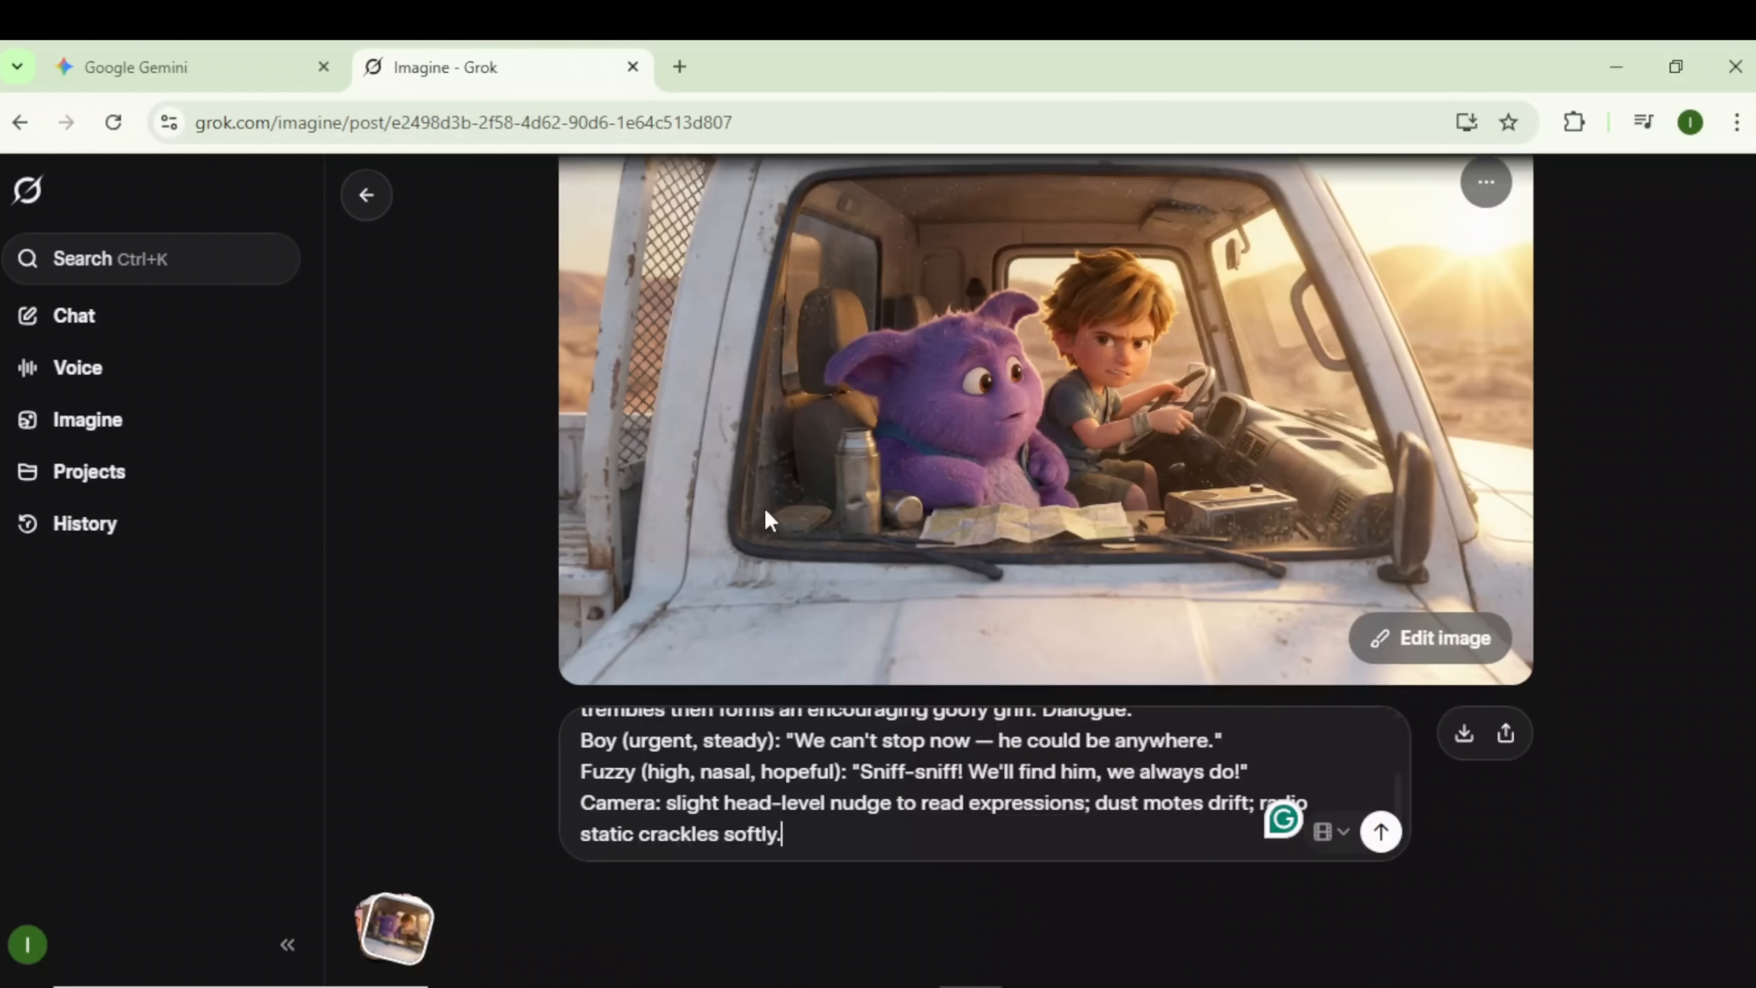
click(1379, 830)
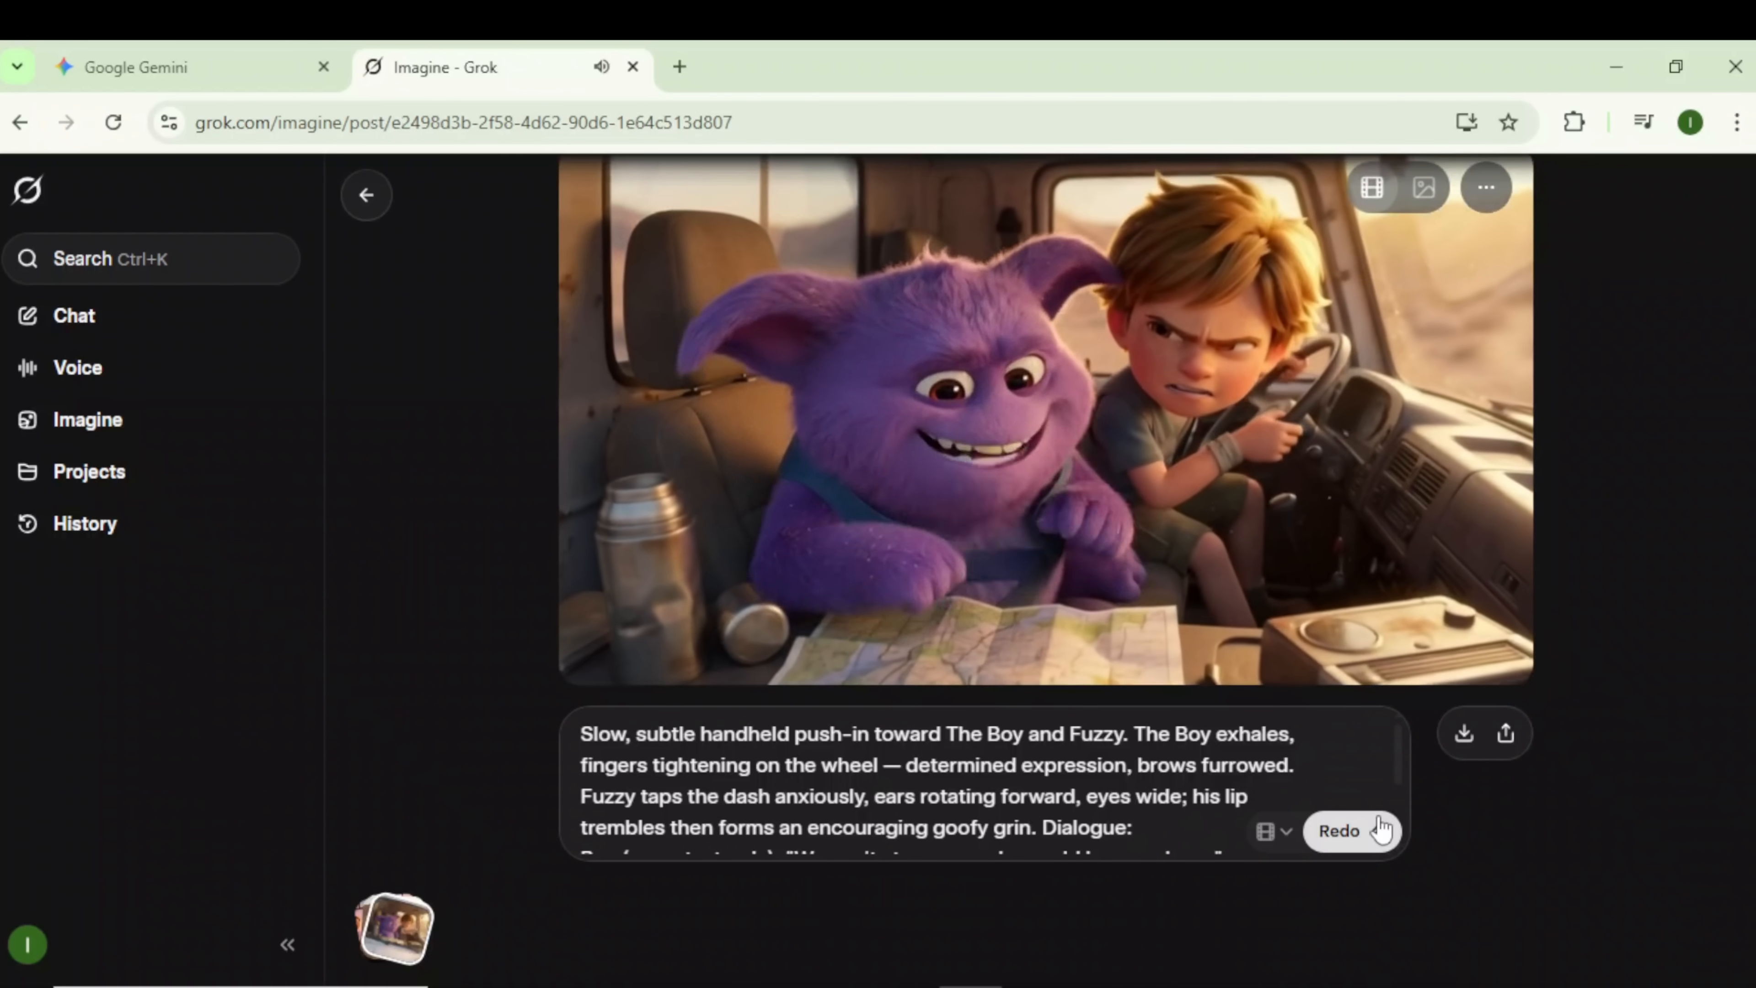
Load the Scene 2 image in Grok Imagine and generate its video from the "Scan the Horizon" image-to-video prompt copied from ChatGPT.
click(365, 197)
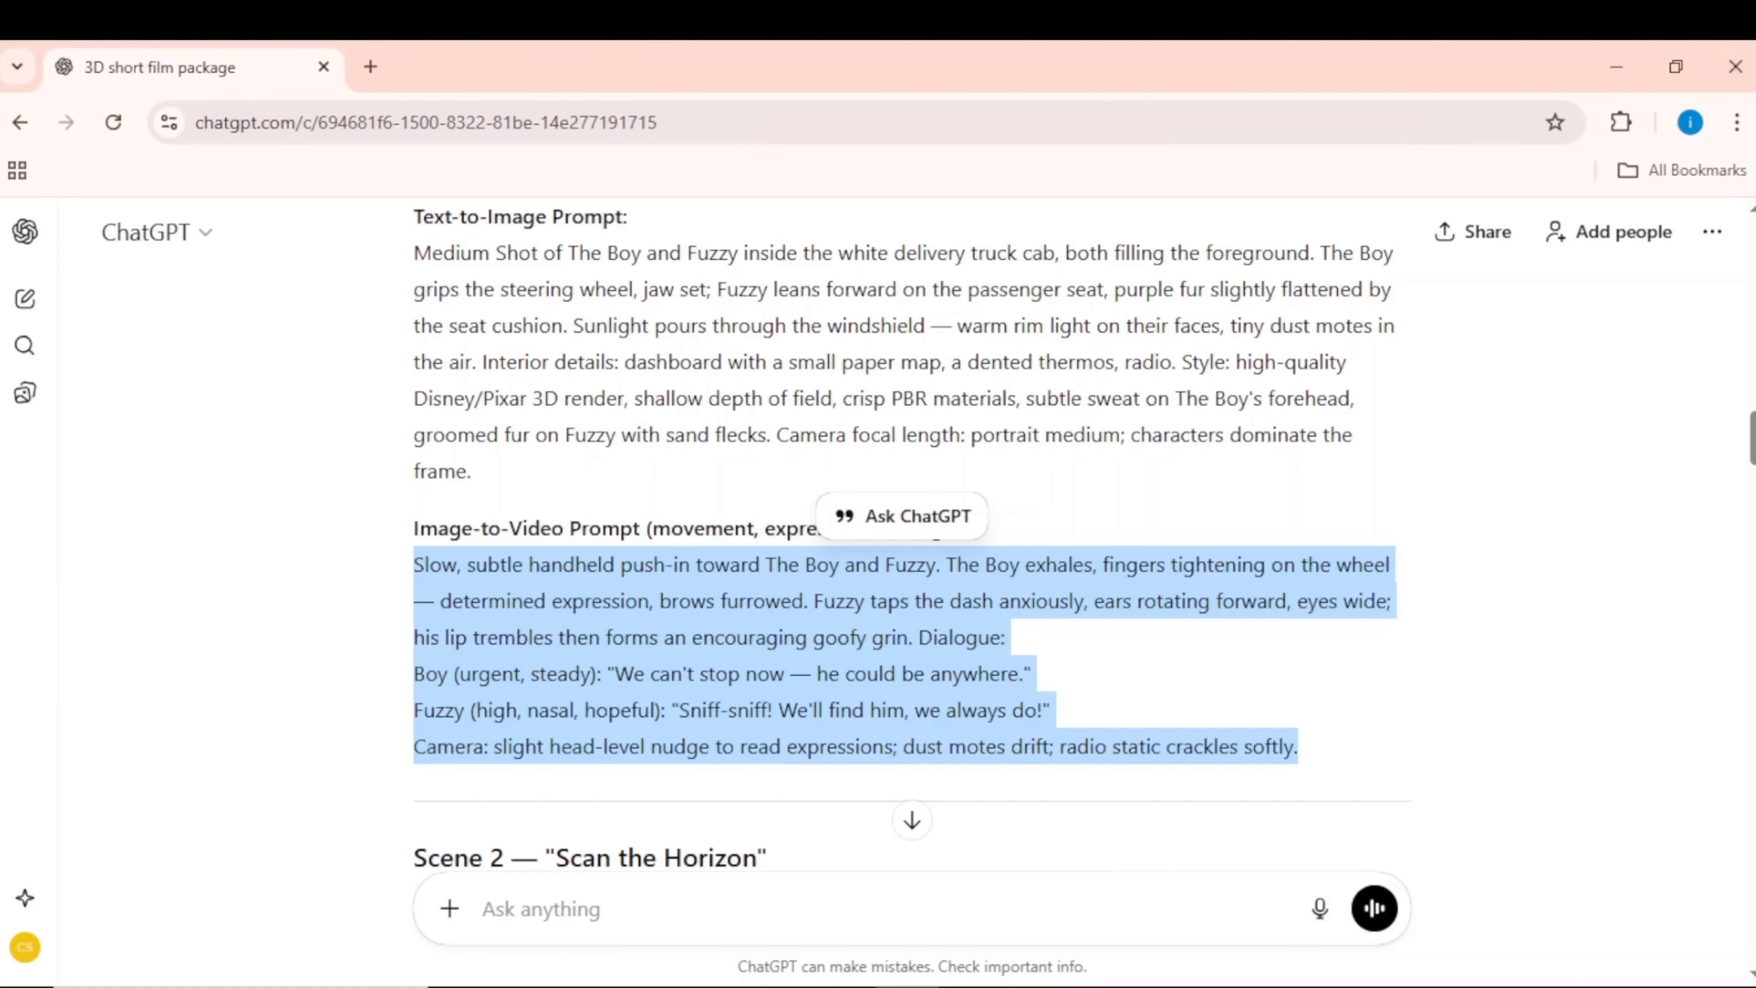
scroll(665, 699, down, 8)
drag(464, 748, 358, 584)
right_click(508, 599)
click(574, 635)
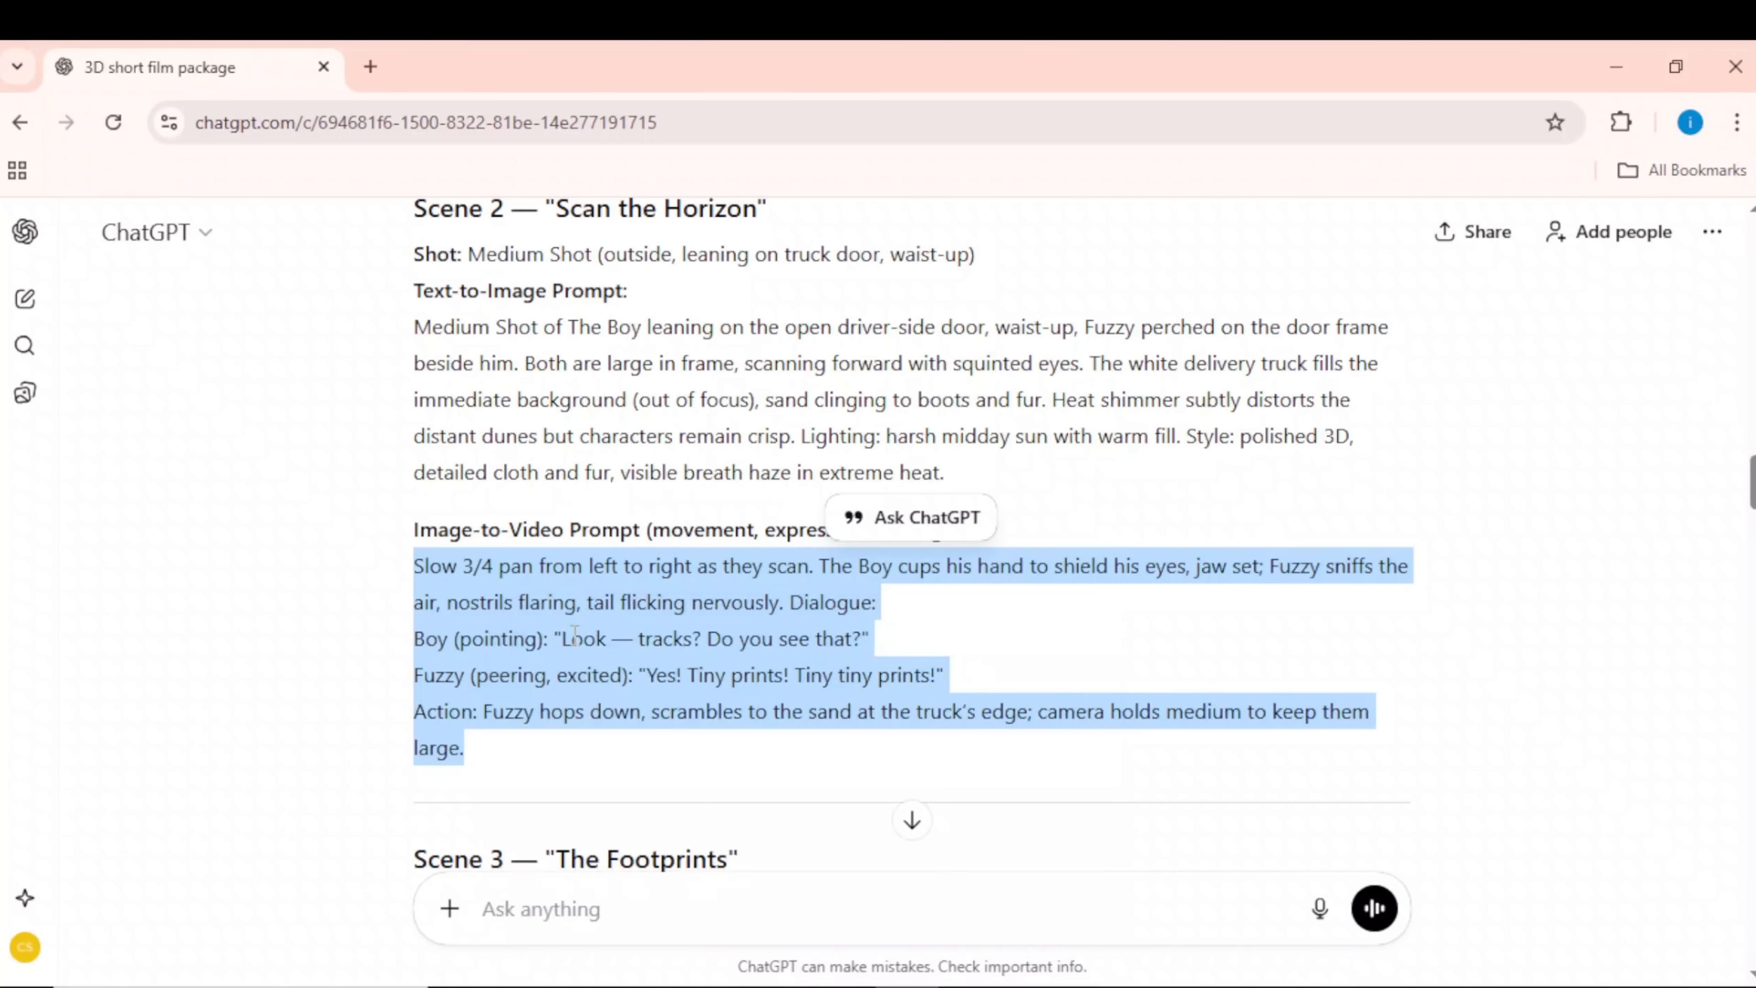
key(alt+Tab)
right_click(686, 760)
click(738, 477)
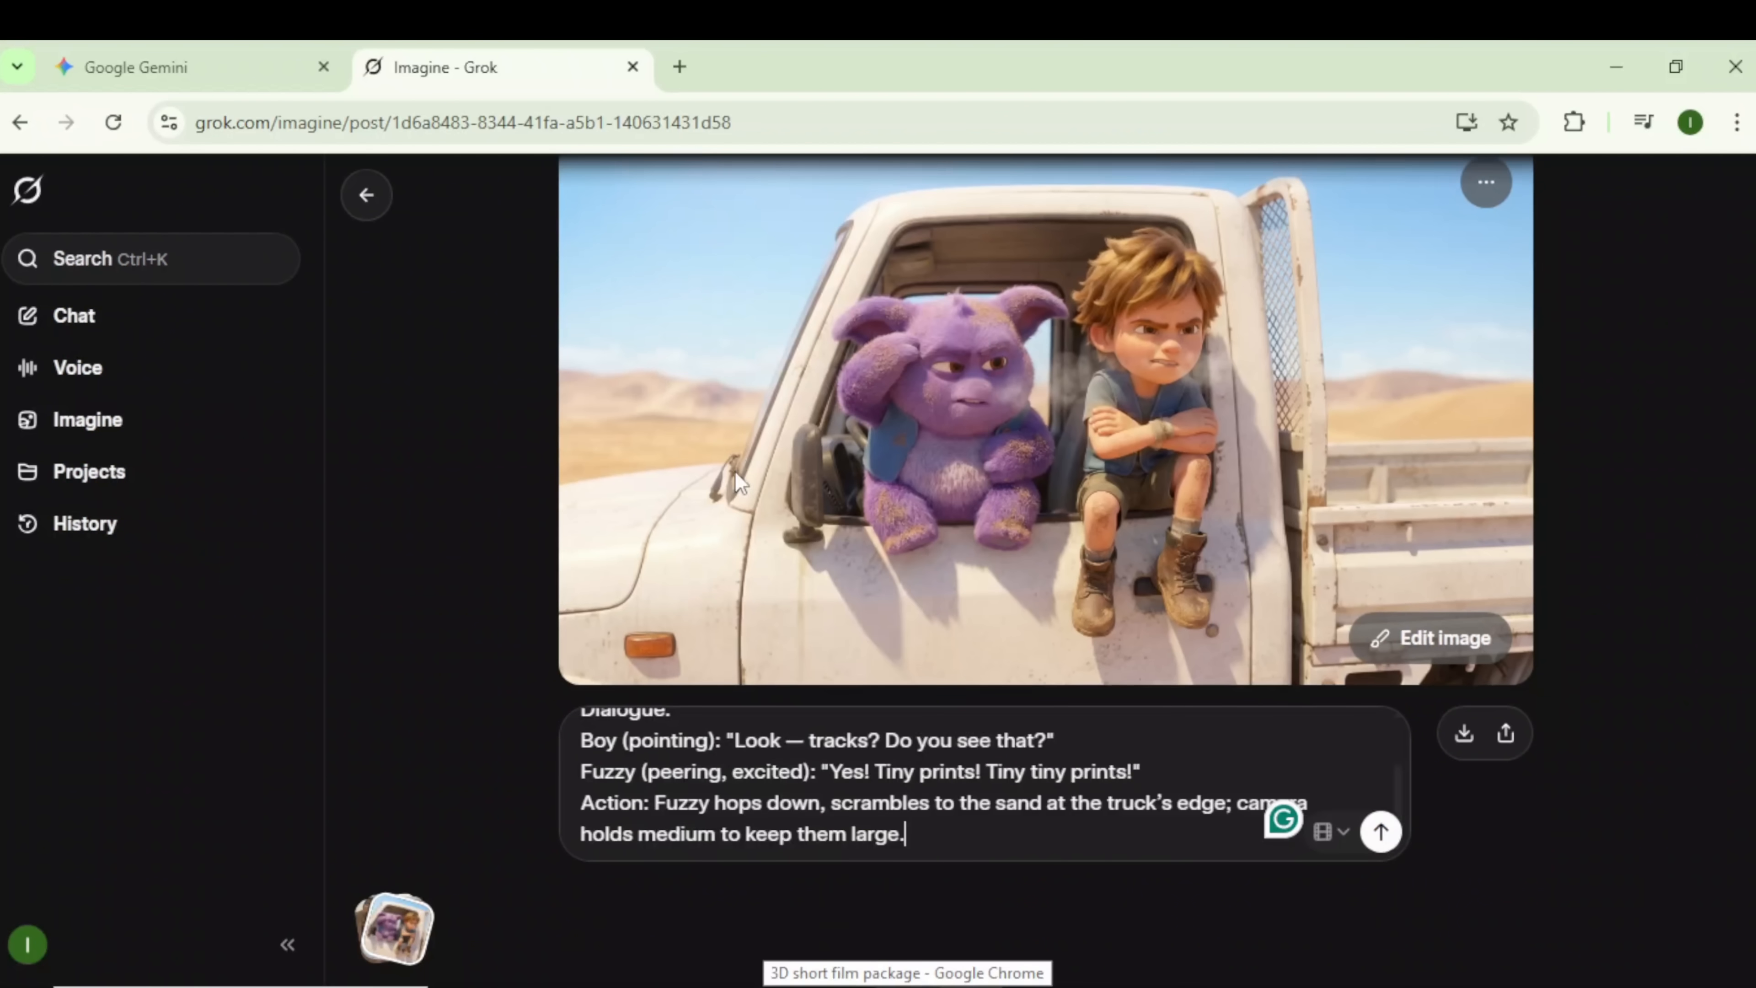
click(1383, 829)
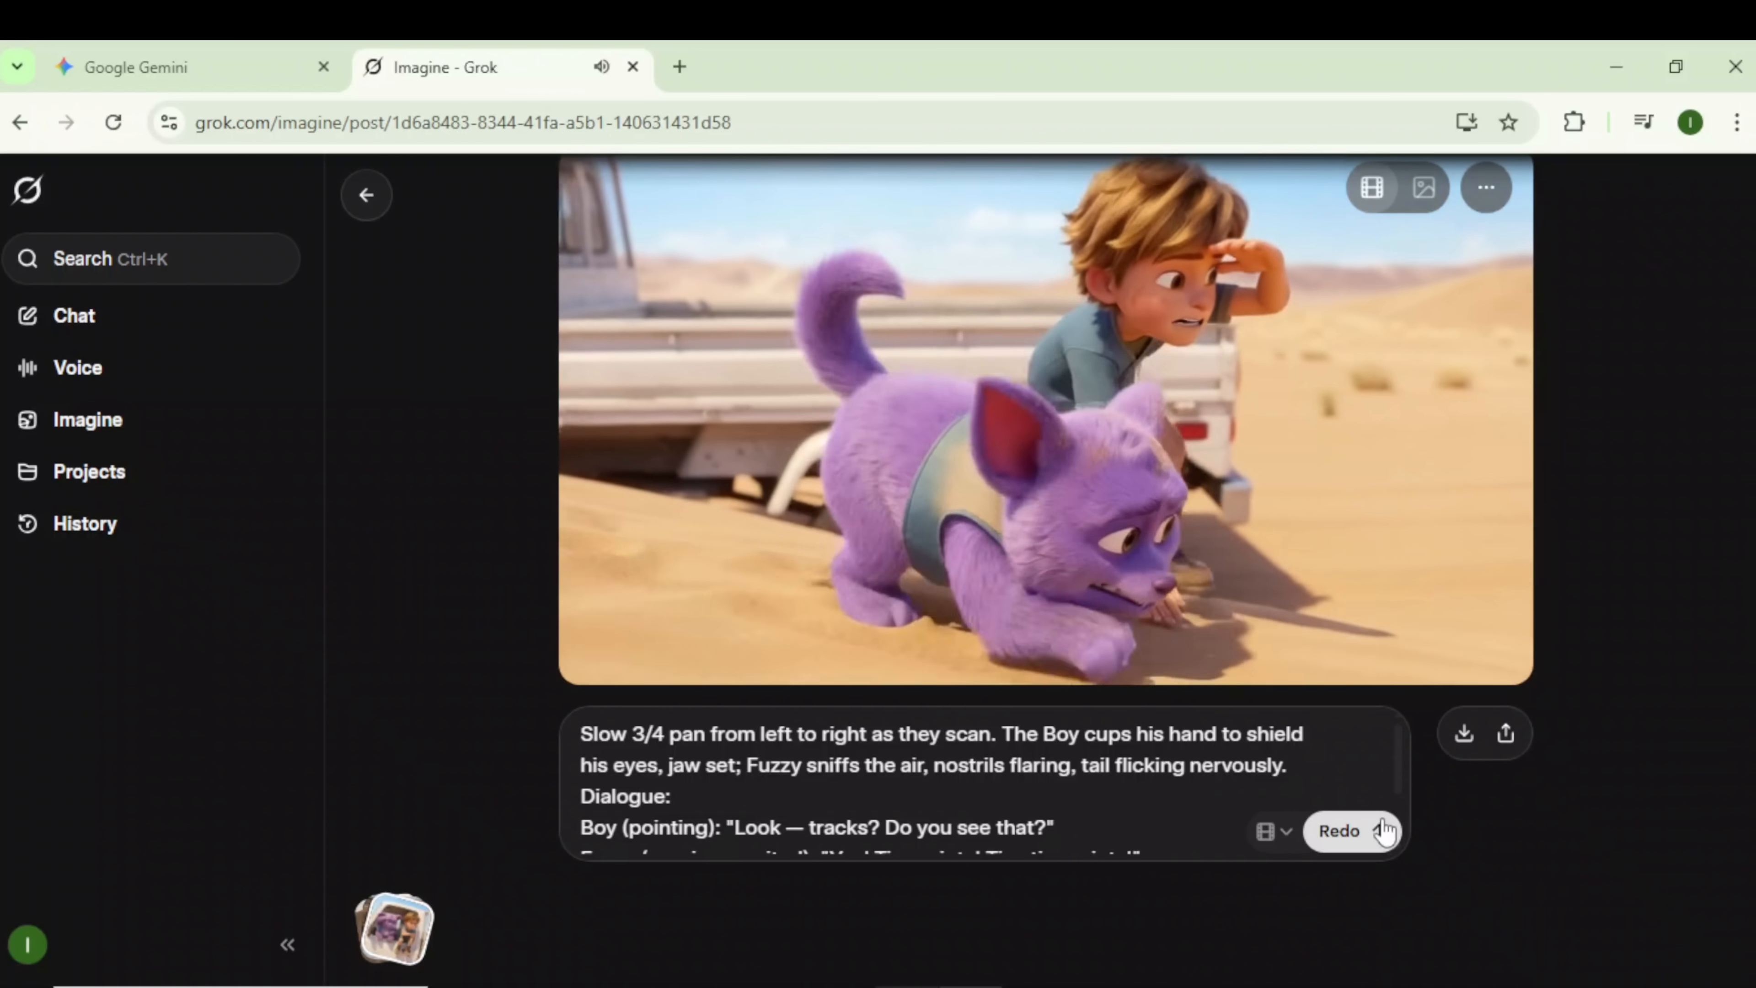
Load the Scene 3 image in Grok Imagine and generate its video from the "The Footprints" image-to-video prompt copied from ChatGPT.
key(Escape)
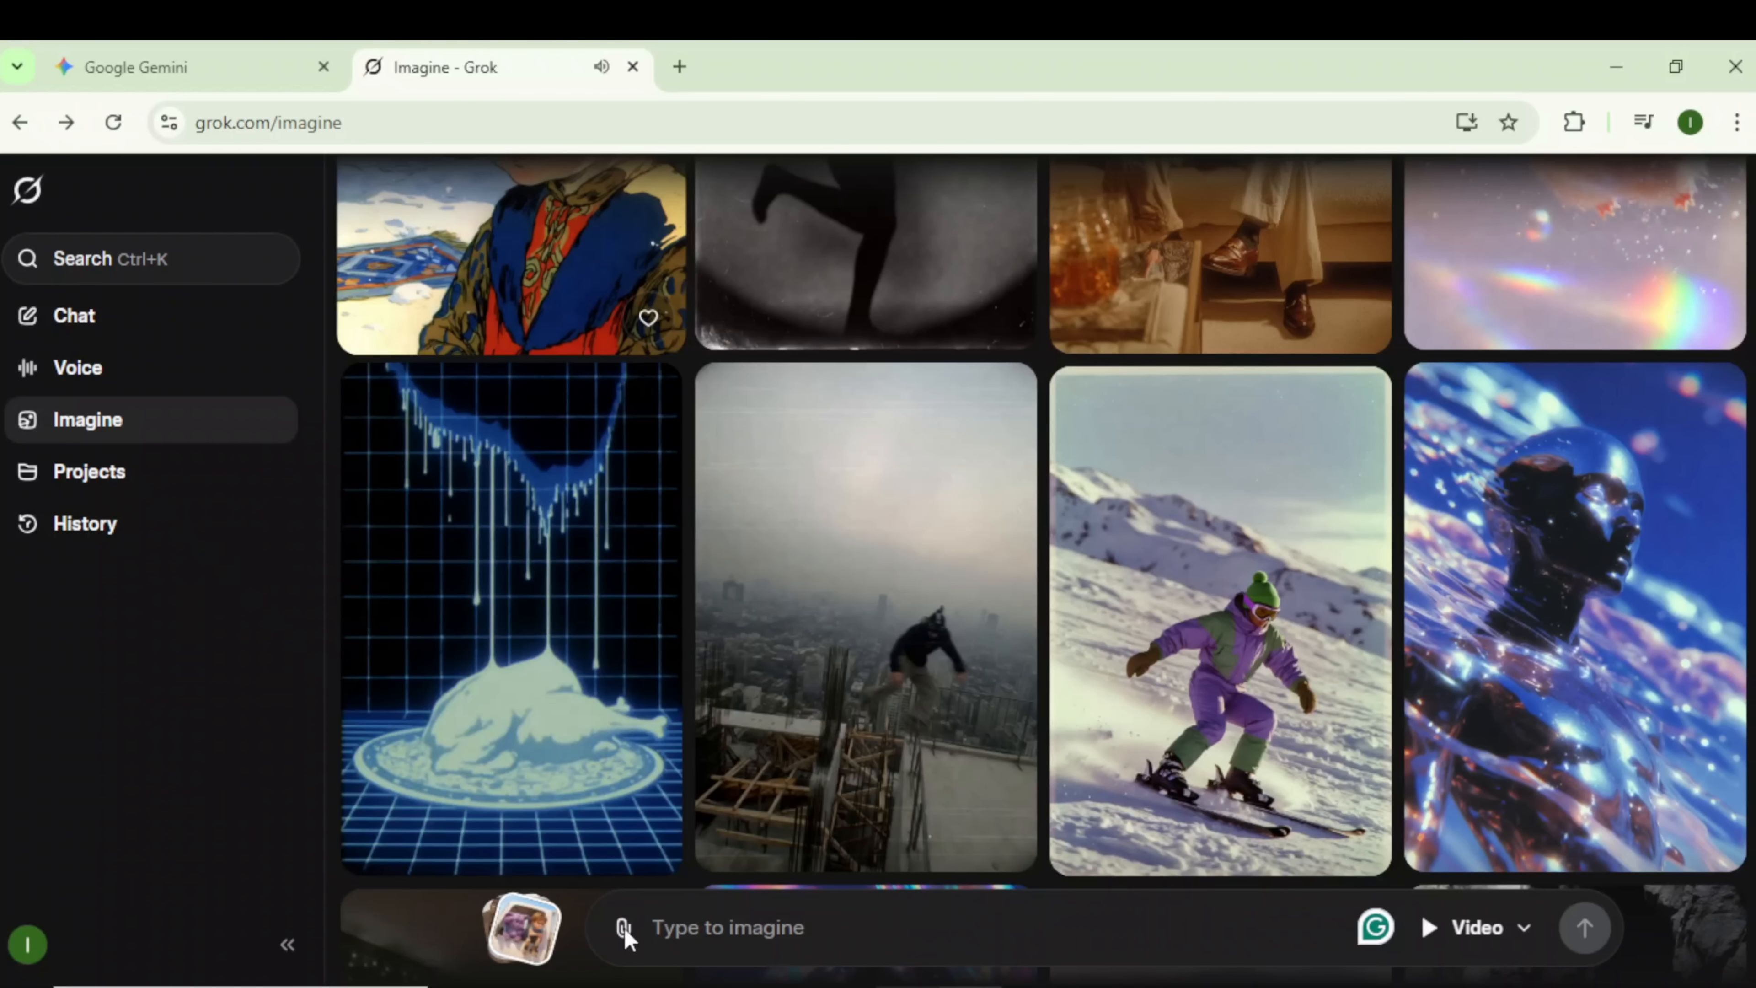
click(522, 926)
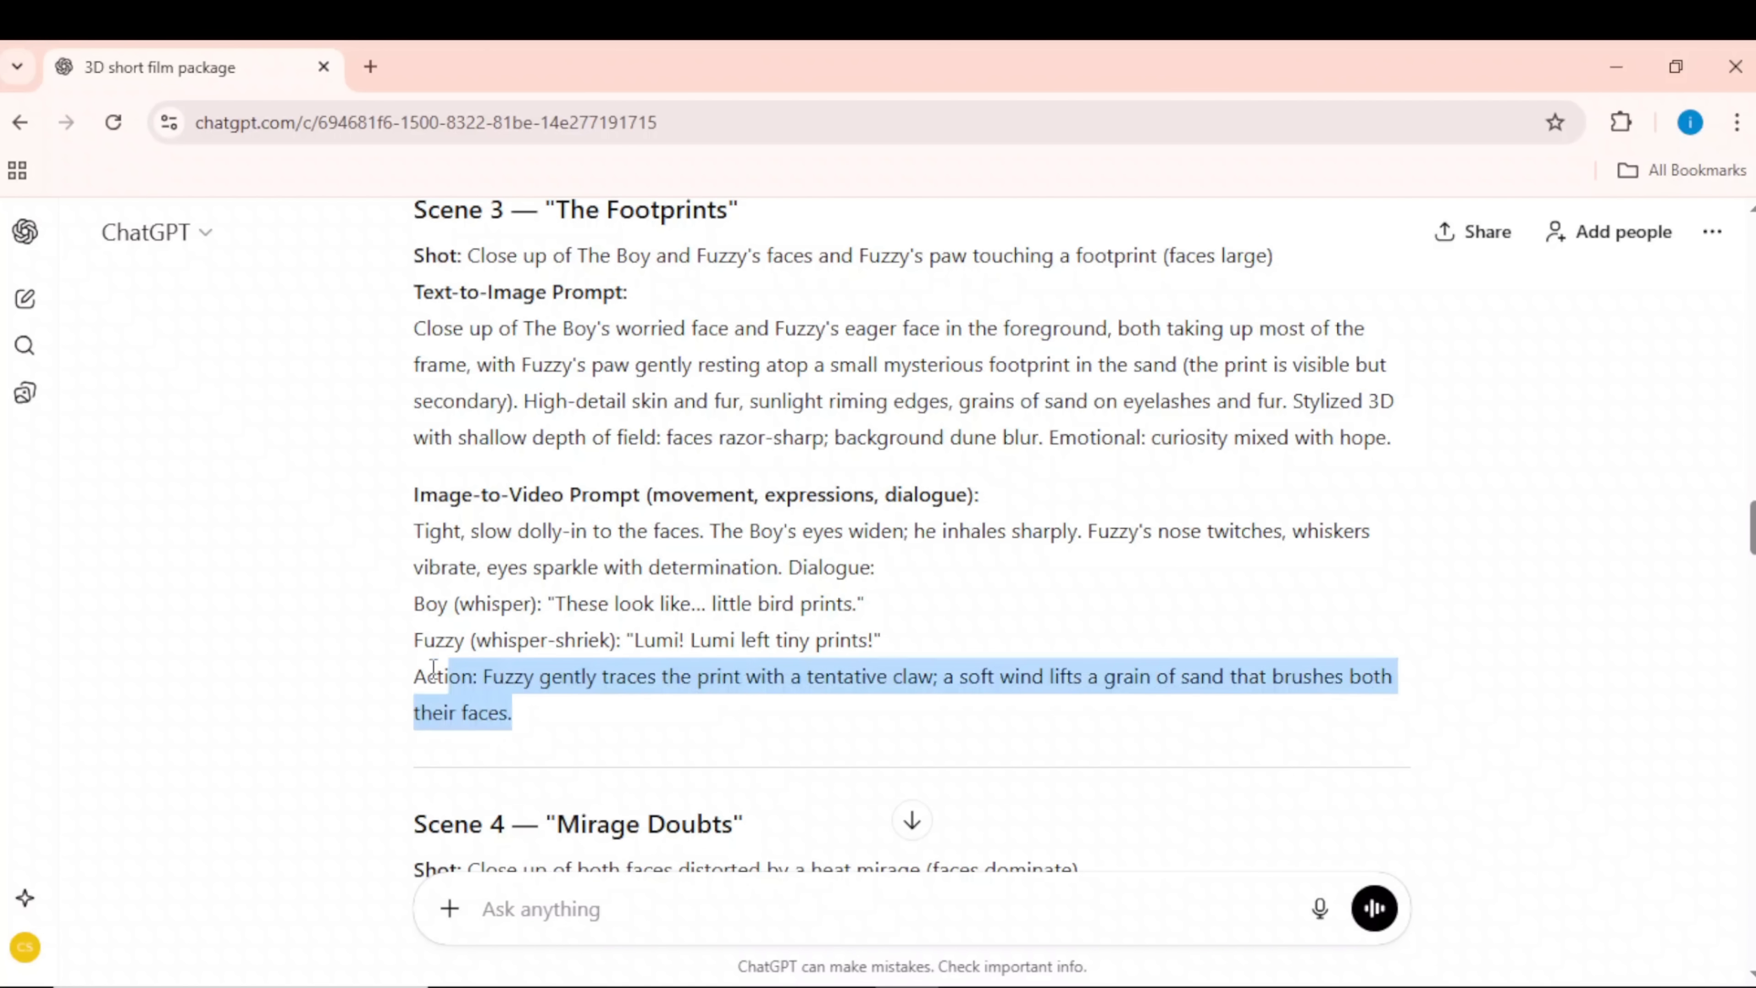
drag(421, 674, 358, 525)
right_click(504, 550)
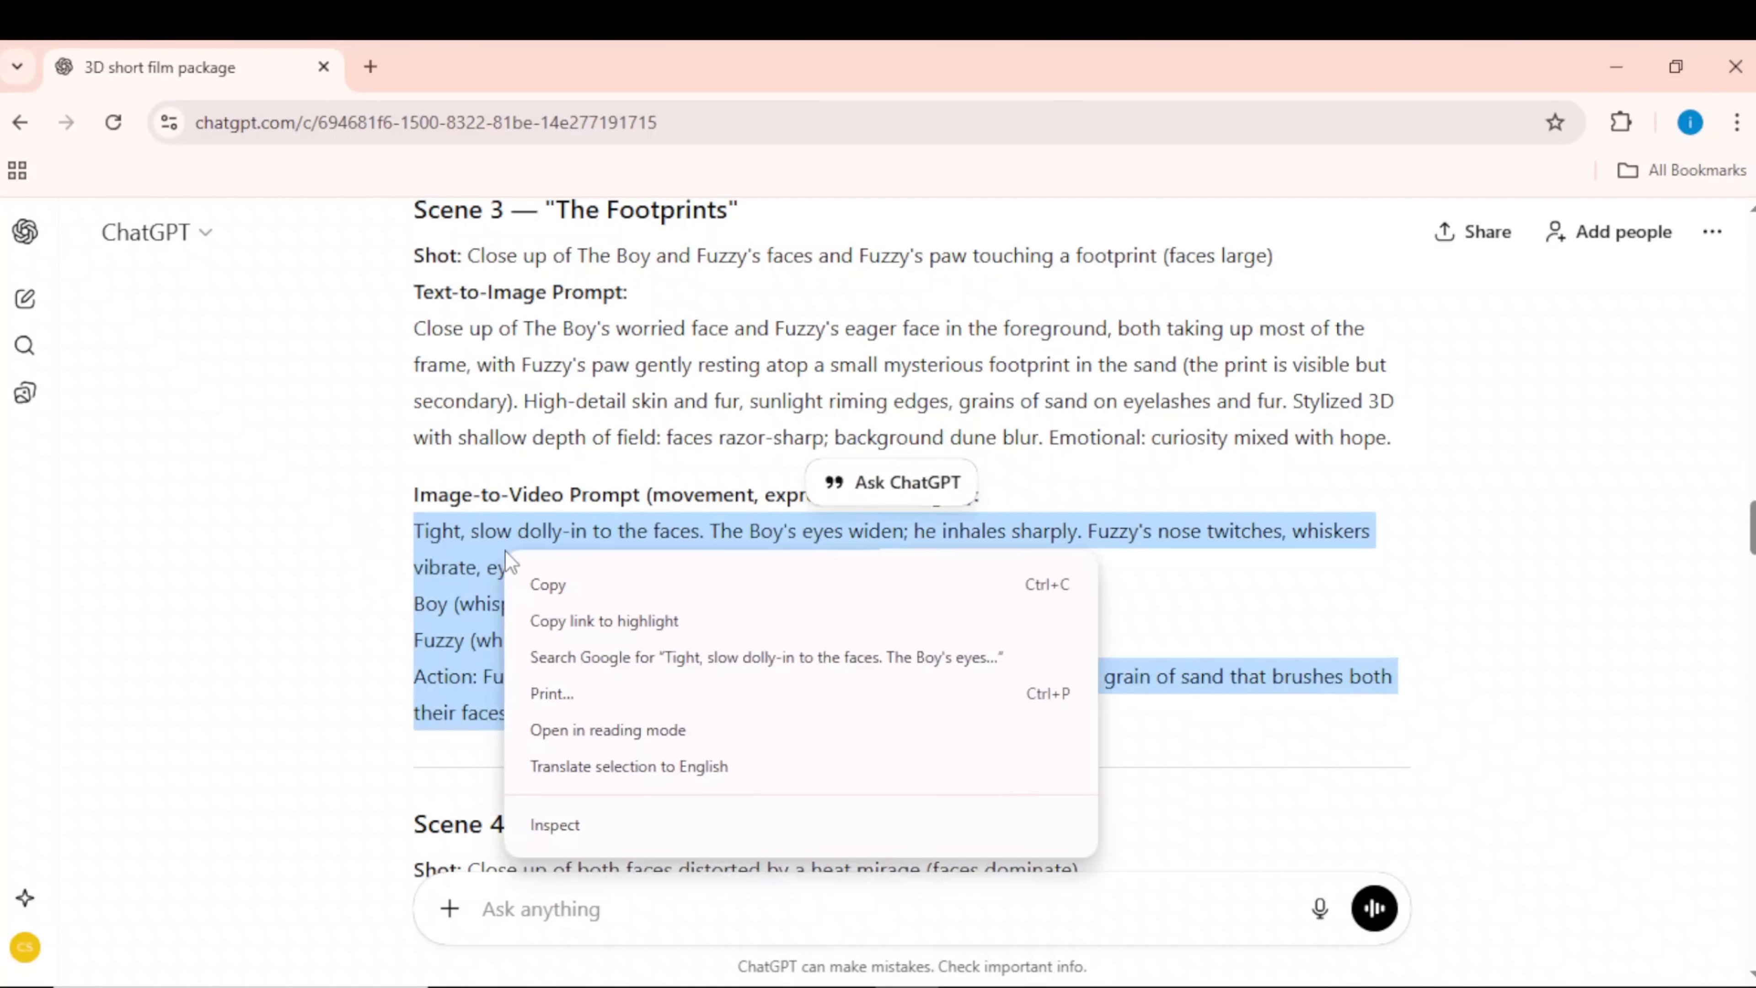
click(580, 585)
right_click(629, 760)
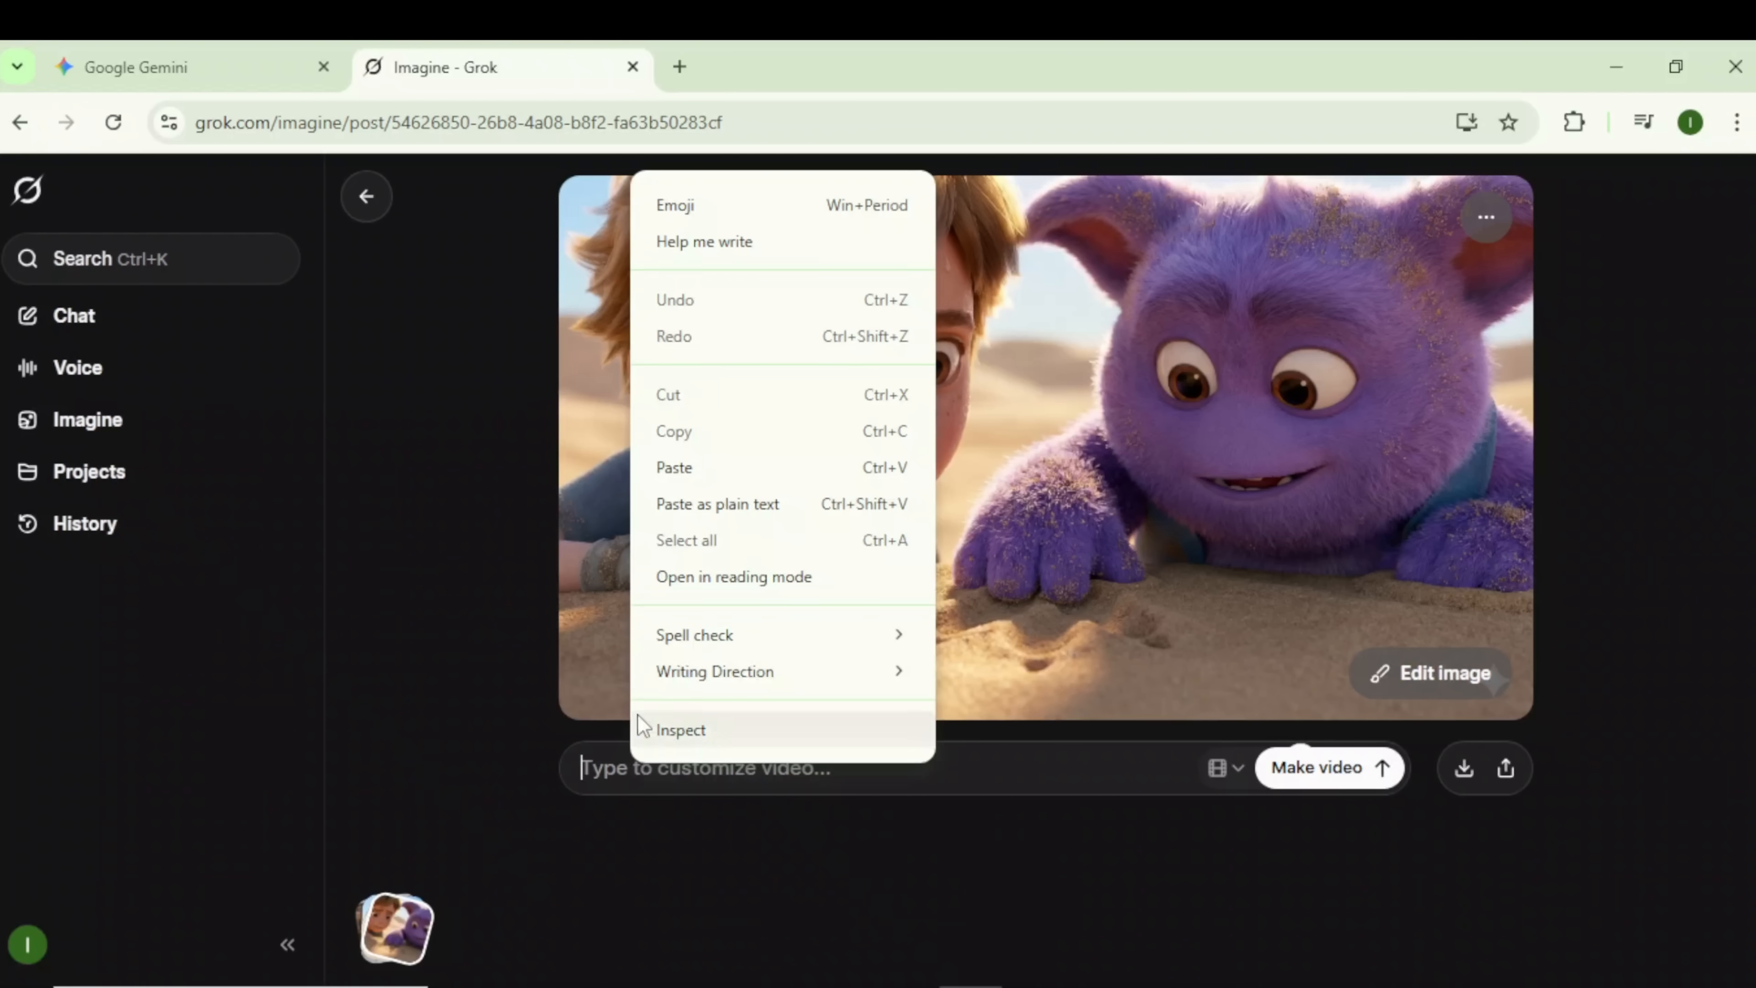
click(701, 463)
click(1381, 832)
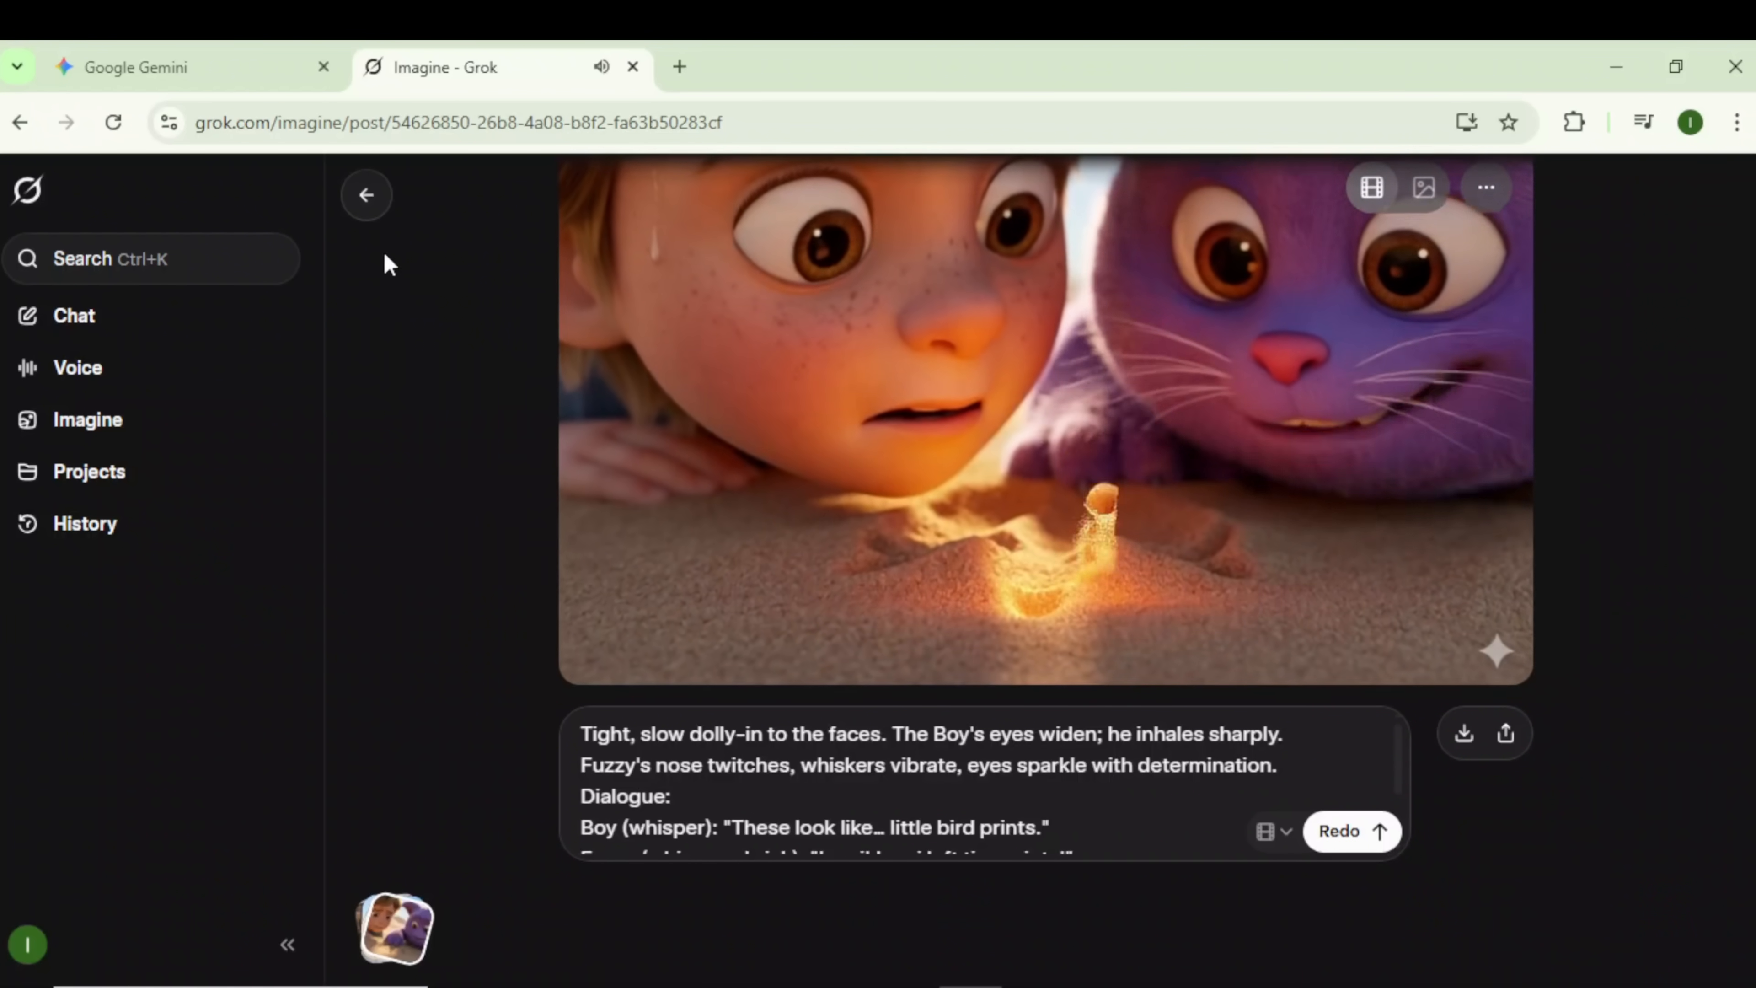
Load the Scene 4 image in Grok Imagine and generate its video from the "Mirage Doubts" image-to-video prompt copied from ChatGPT.
click(366, 201)
click(521, 926)
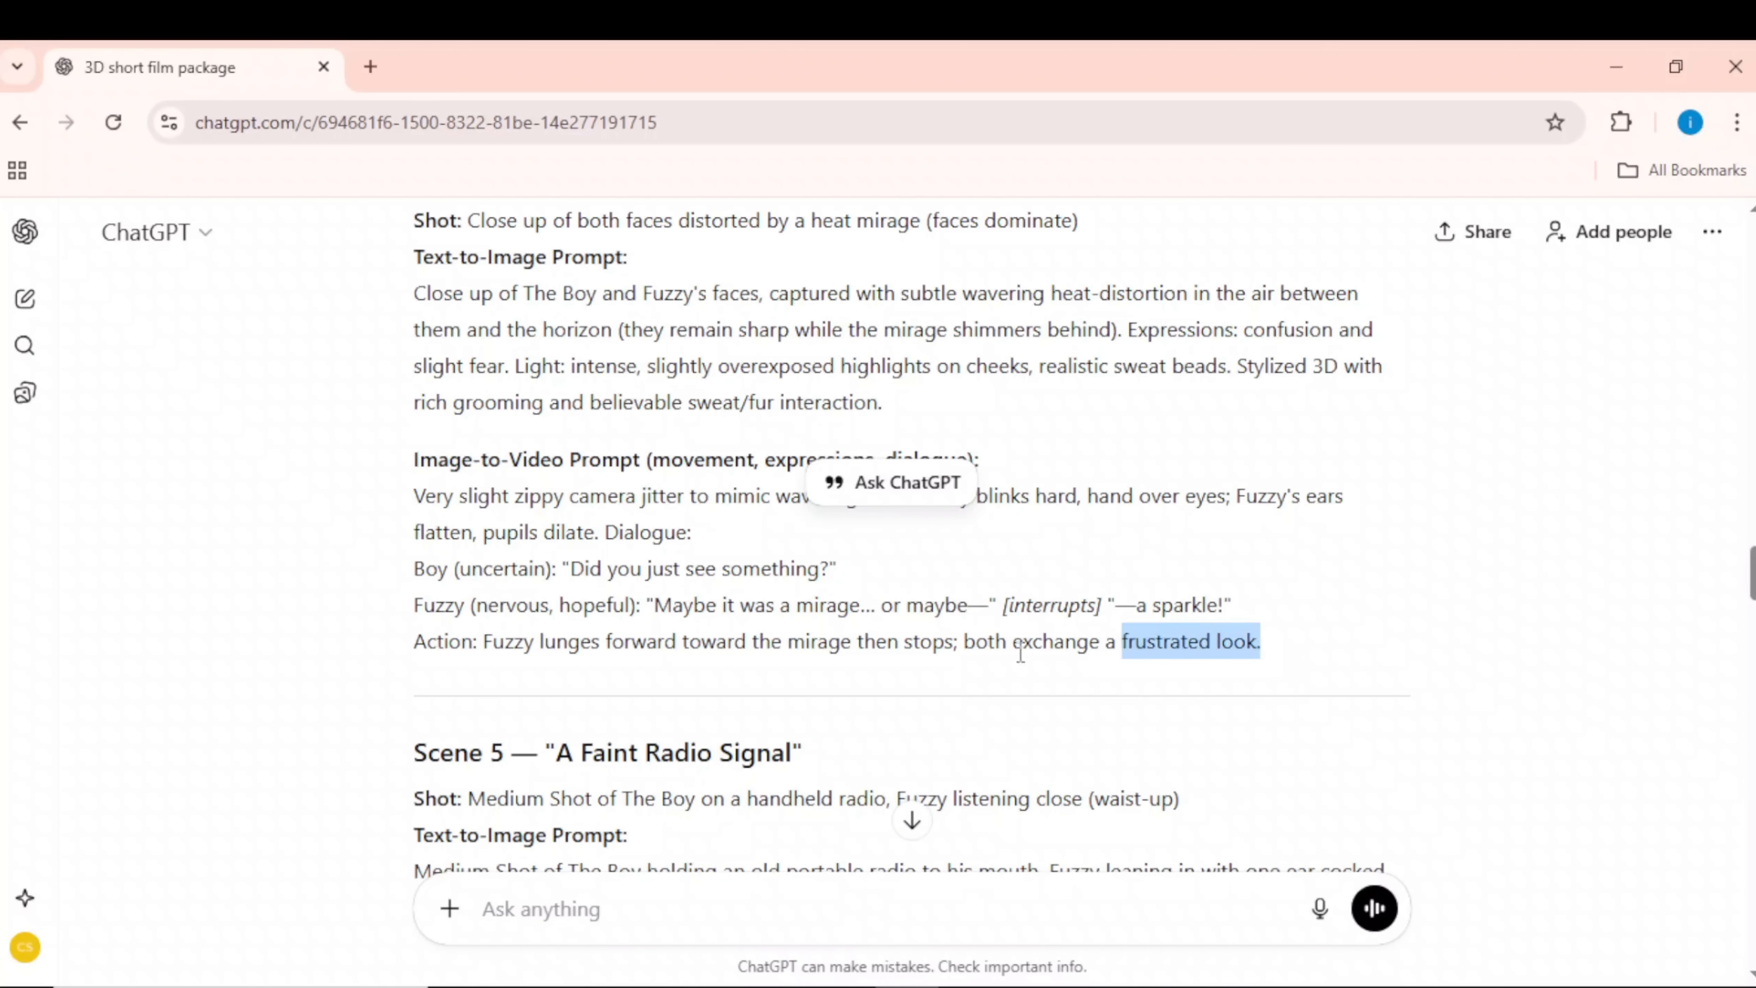
drag(1123, 641, 421, 487)
right_click(433, 492)
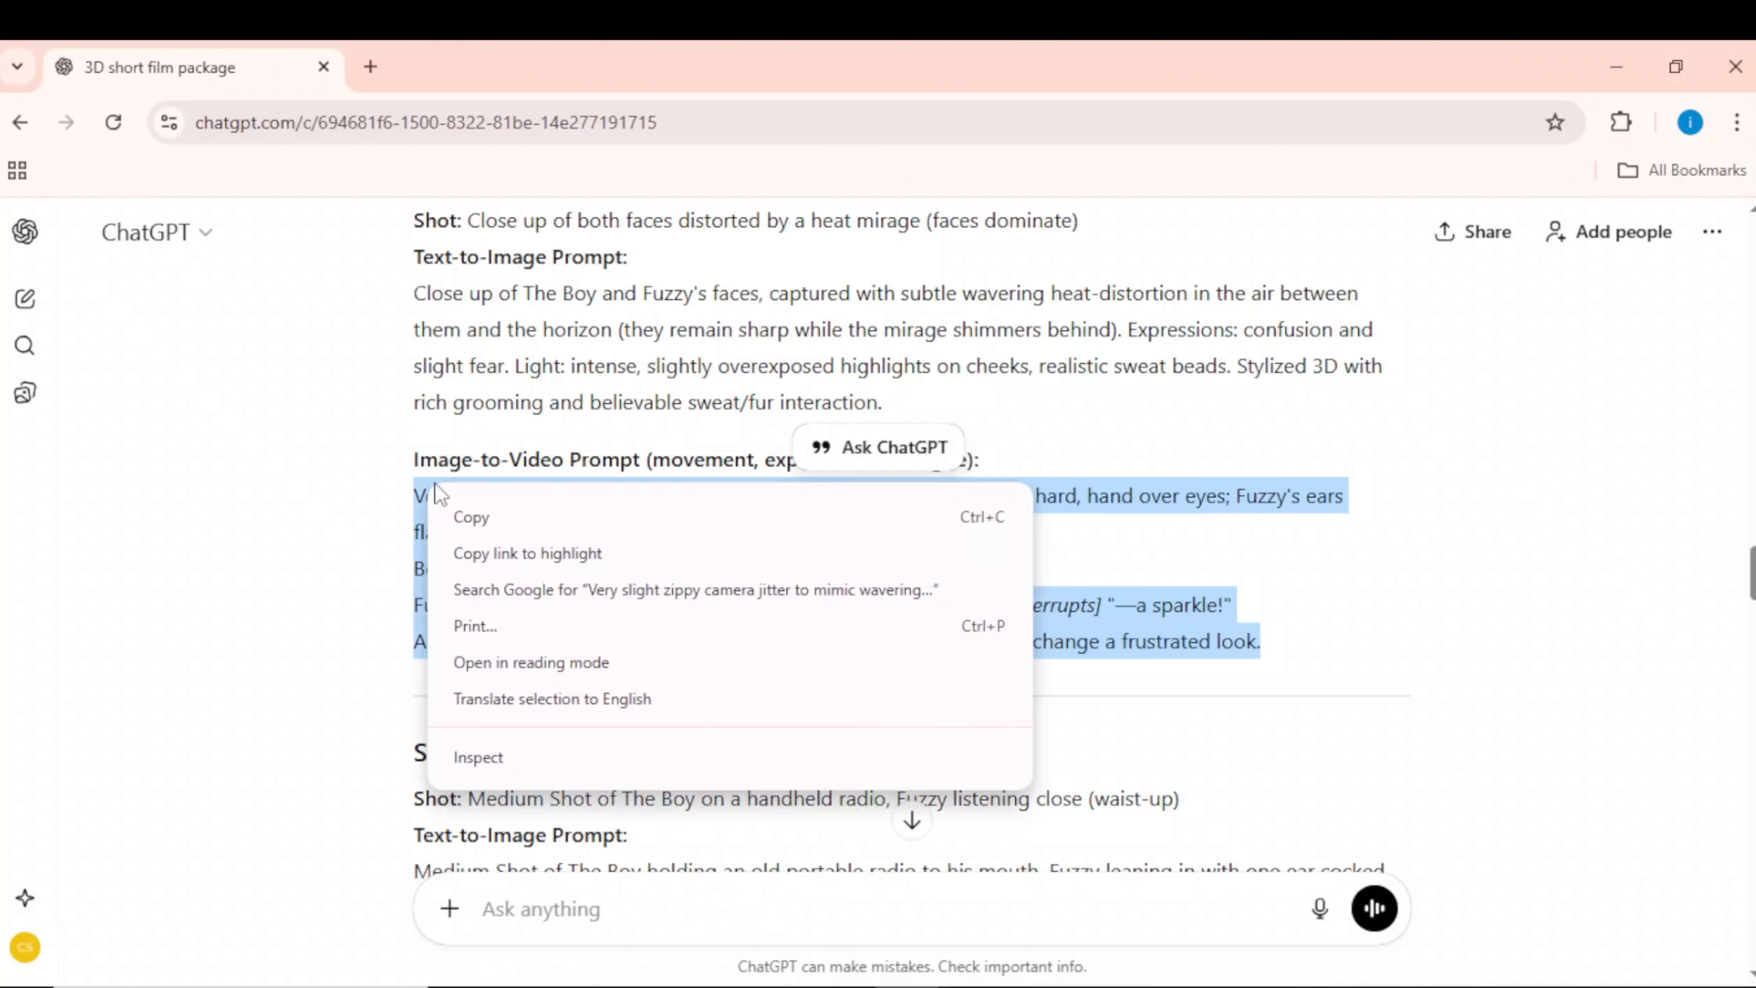
click(515, 532)
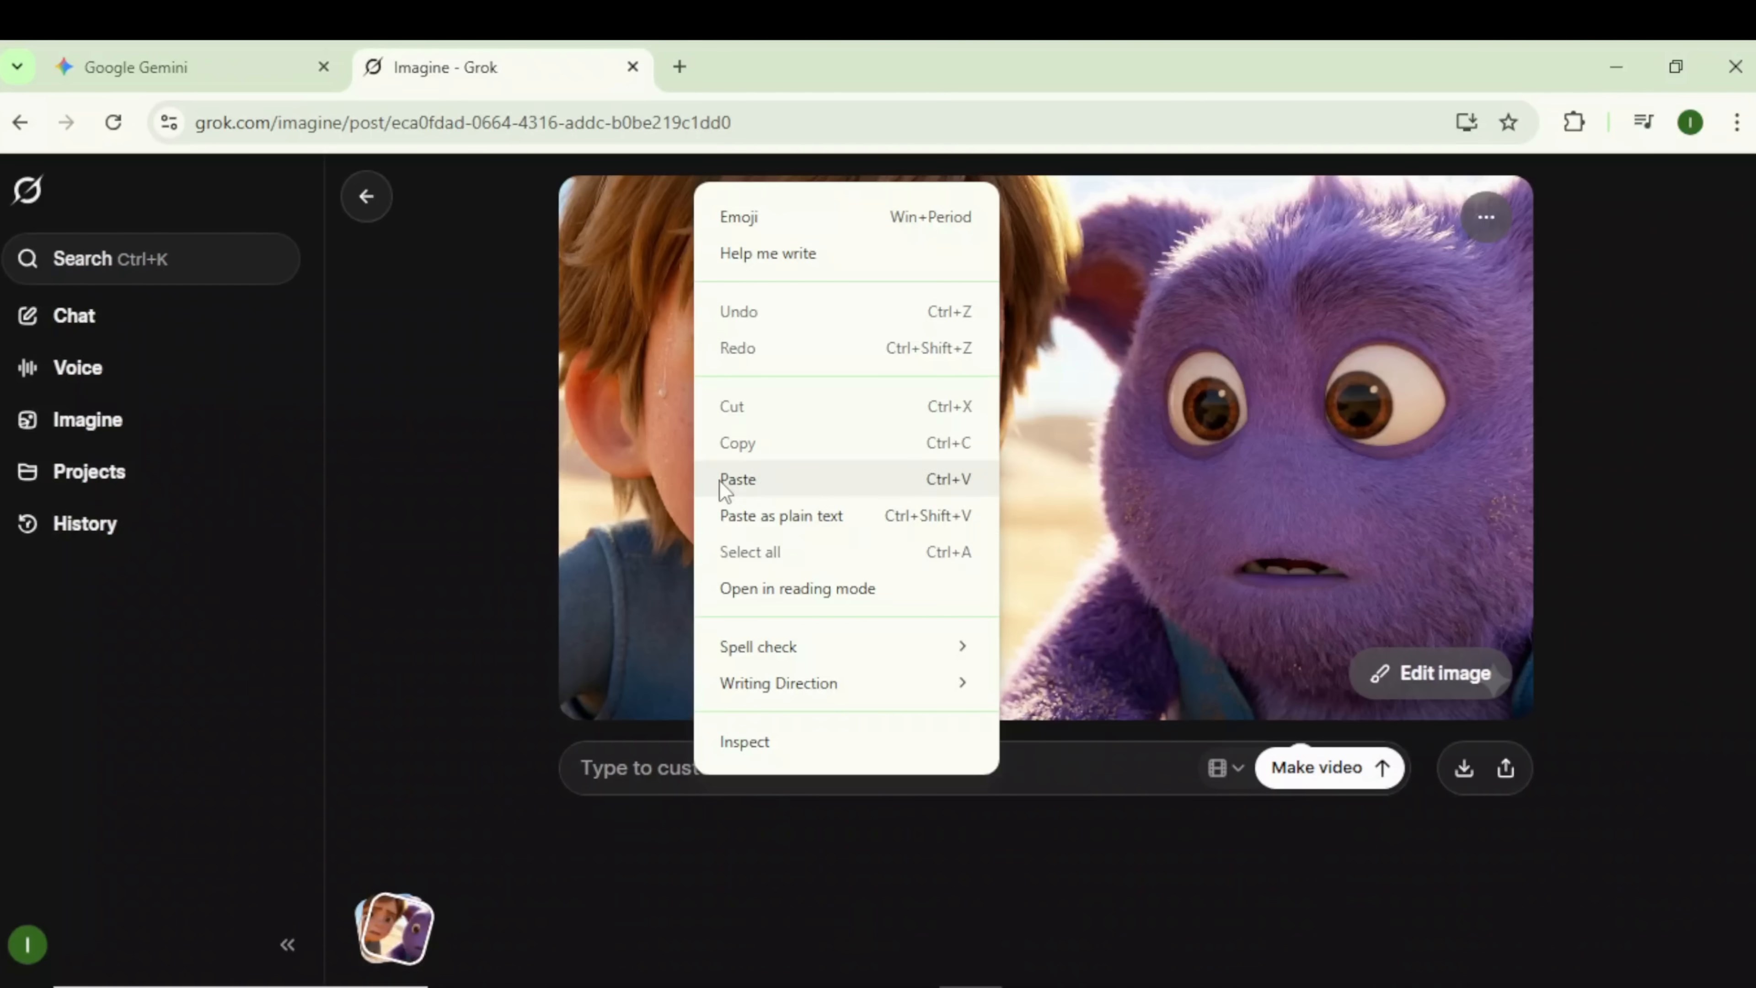
click(733, 478)
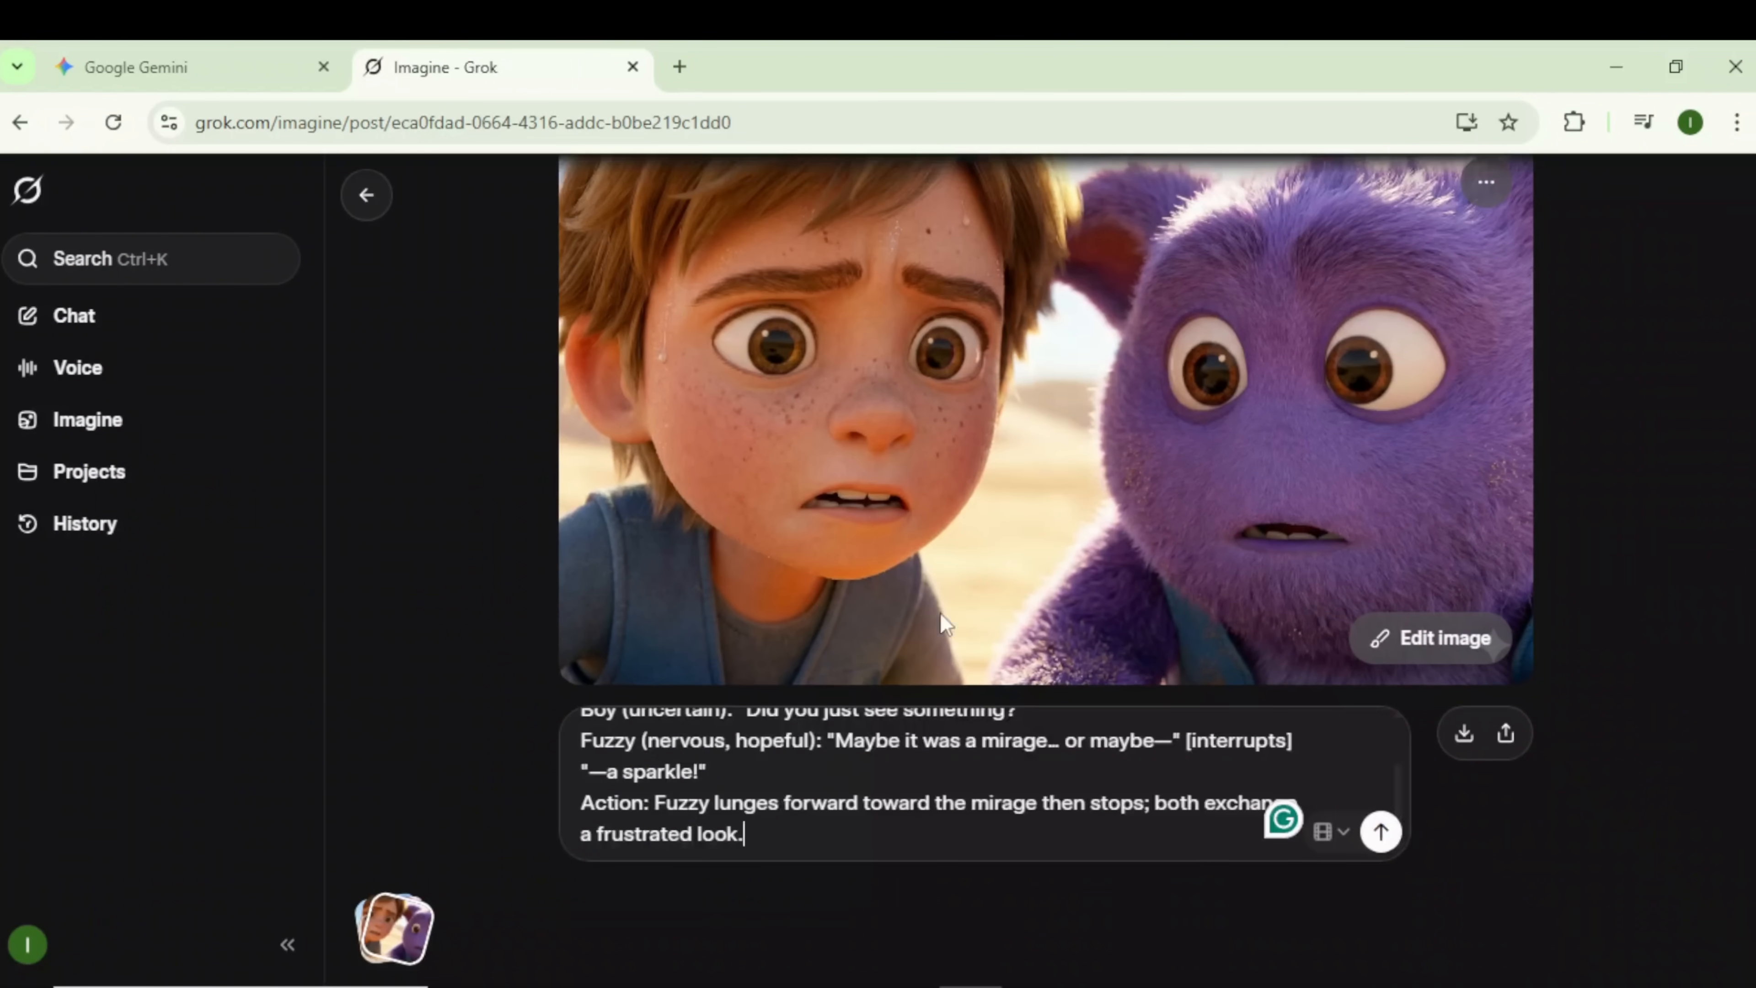
click(1380, 830)
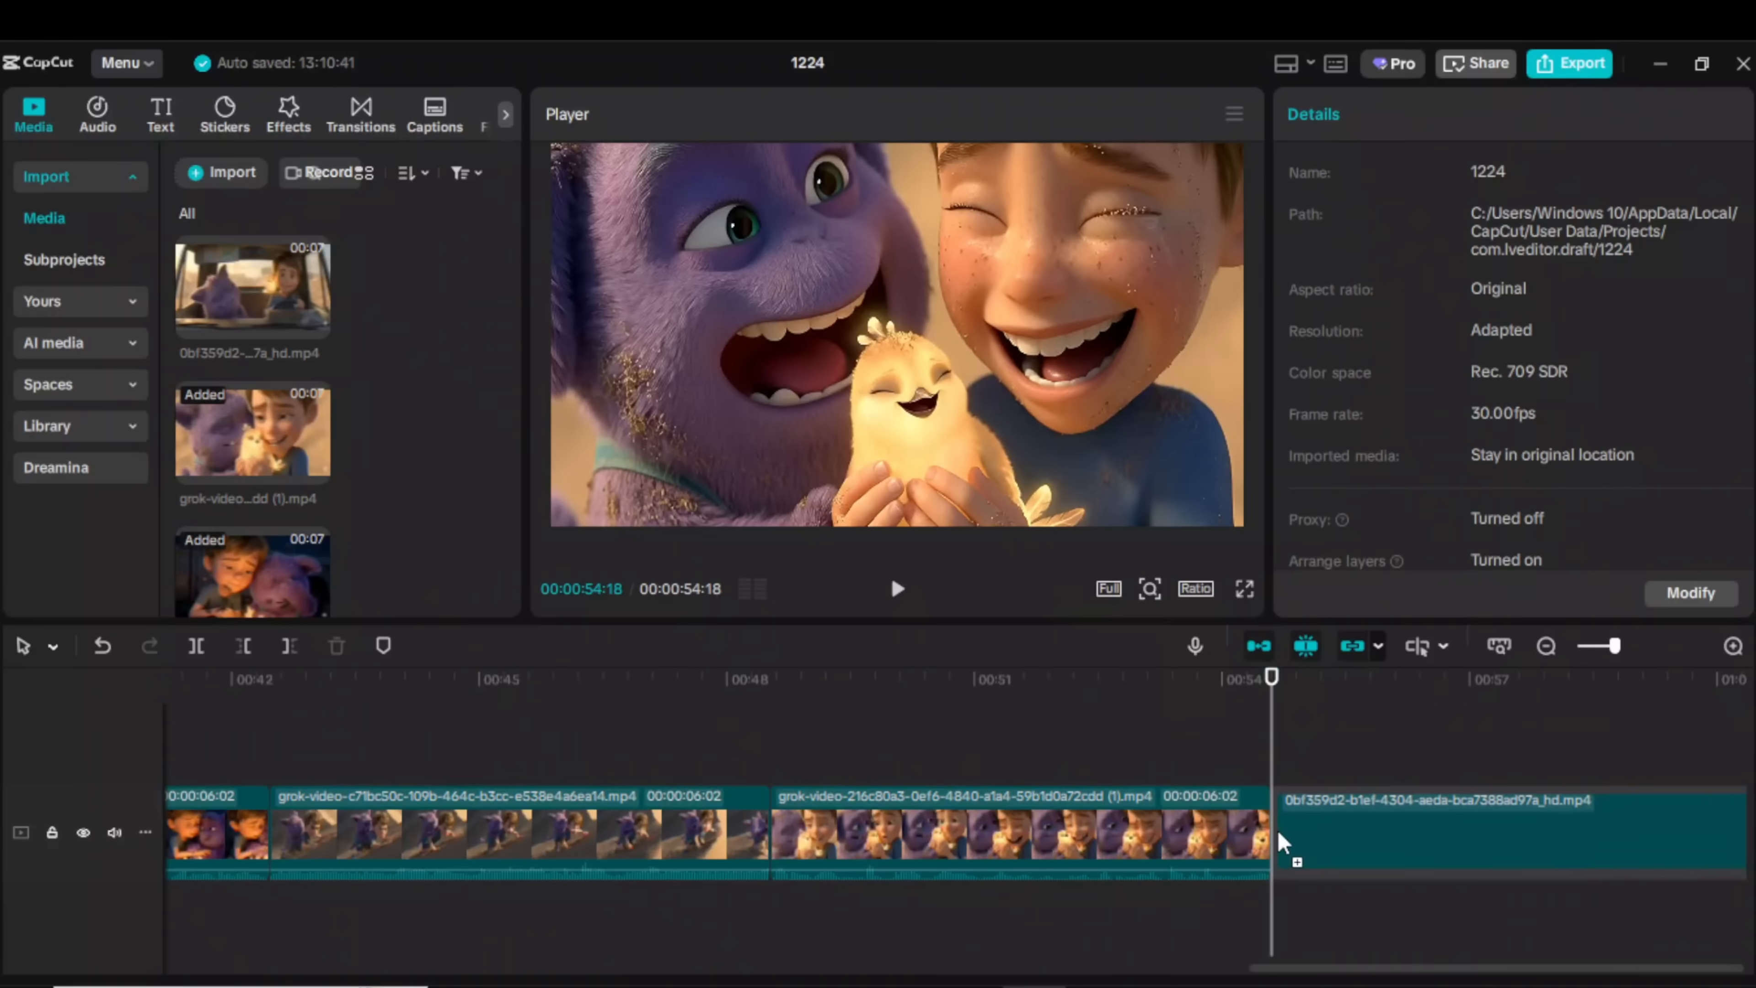
Switch to CapCut, append the remaining truck cab clip to the end of the timeline, and return the playhead to the start.
click(1277, 839)
click(1194, 754)
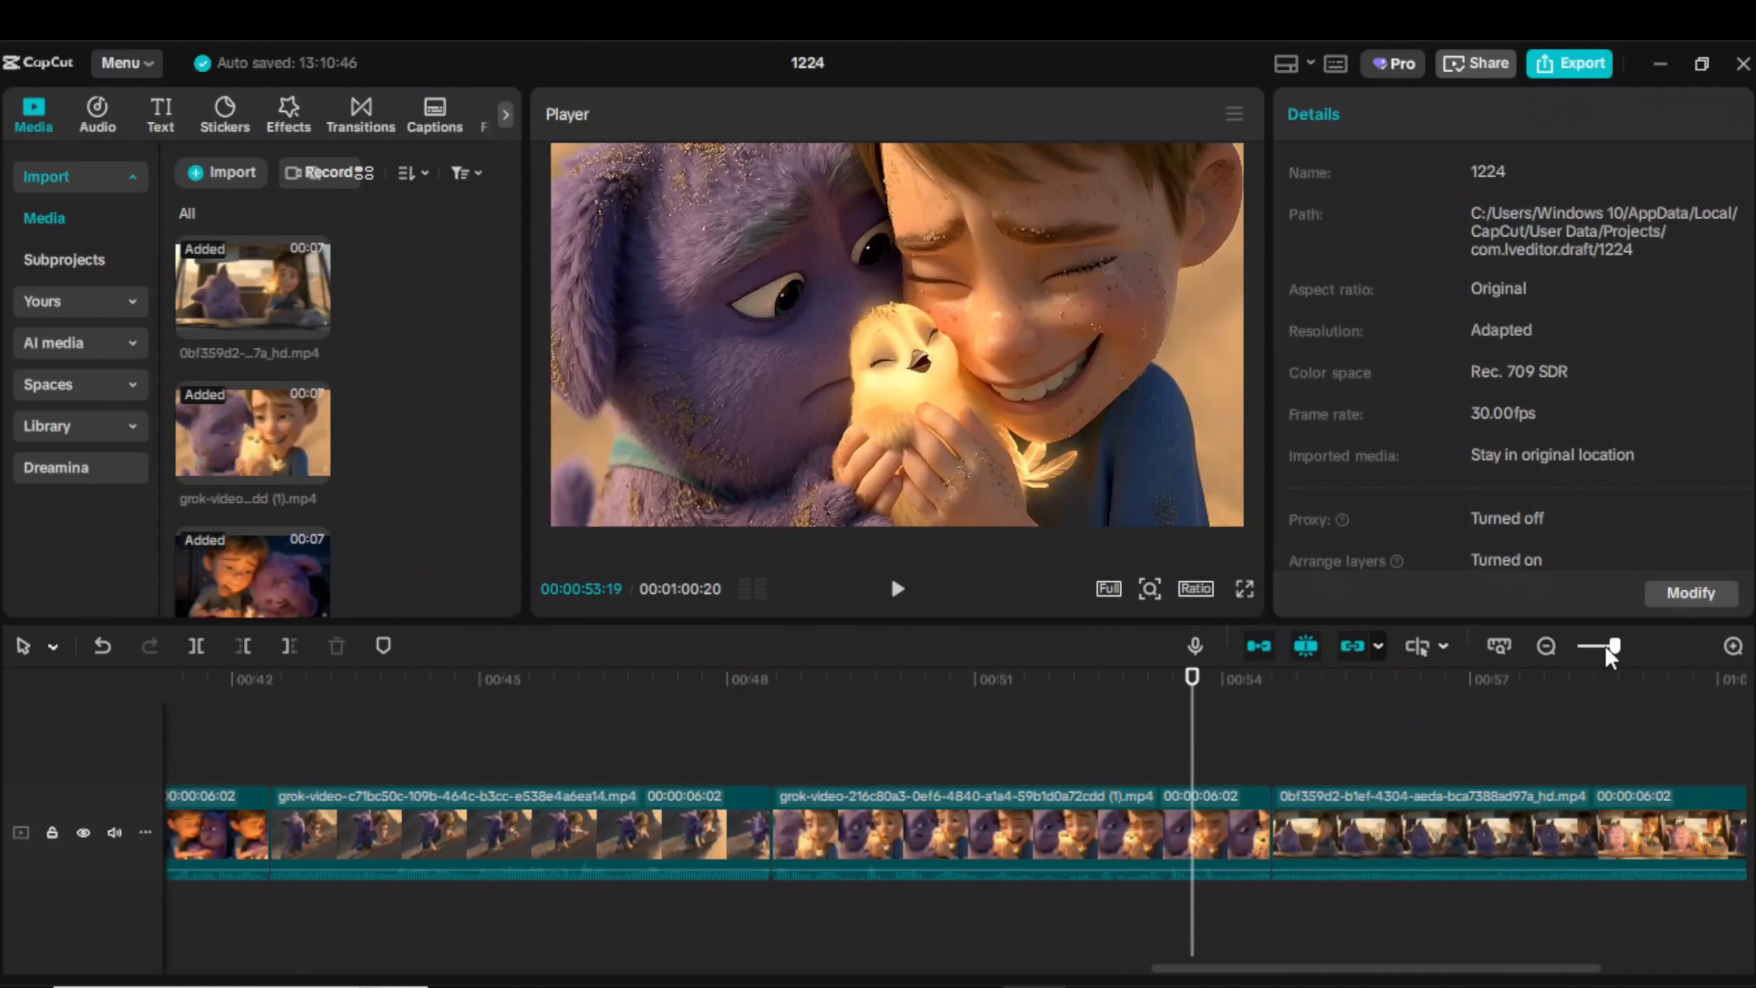
scroll(1604, 650, down, 1)
drag(1608, 654, 1602, 650)
click(836, 744)
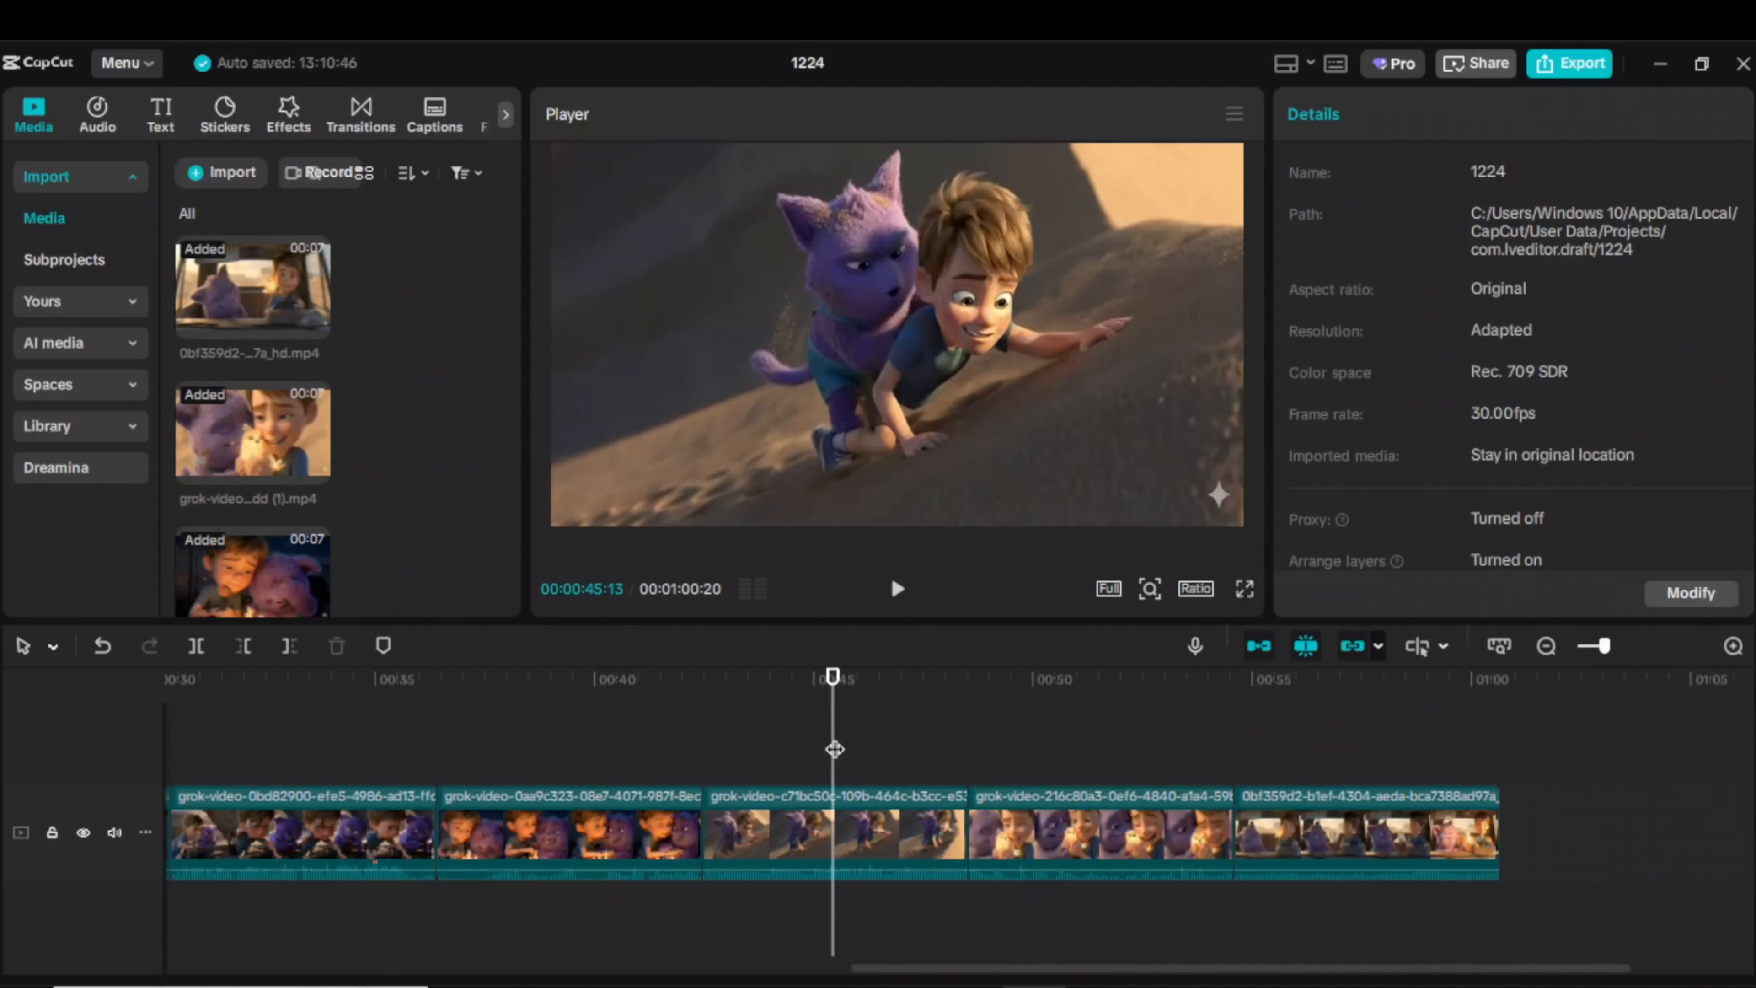
key(Home)
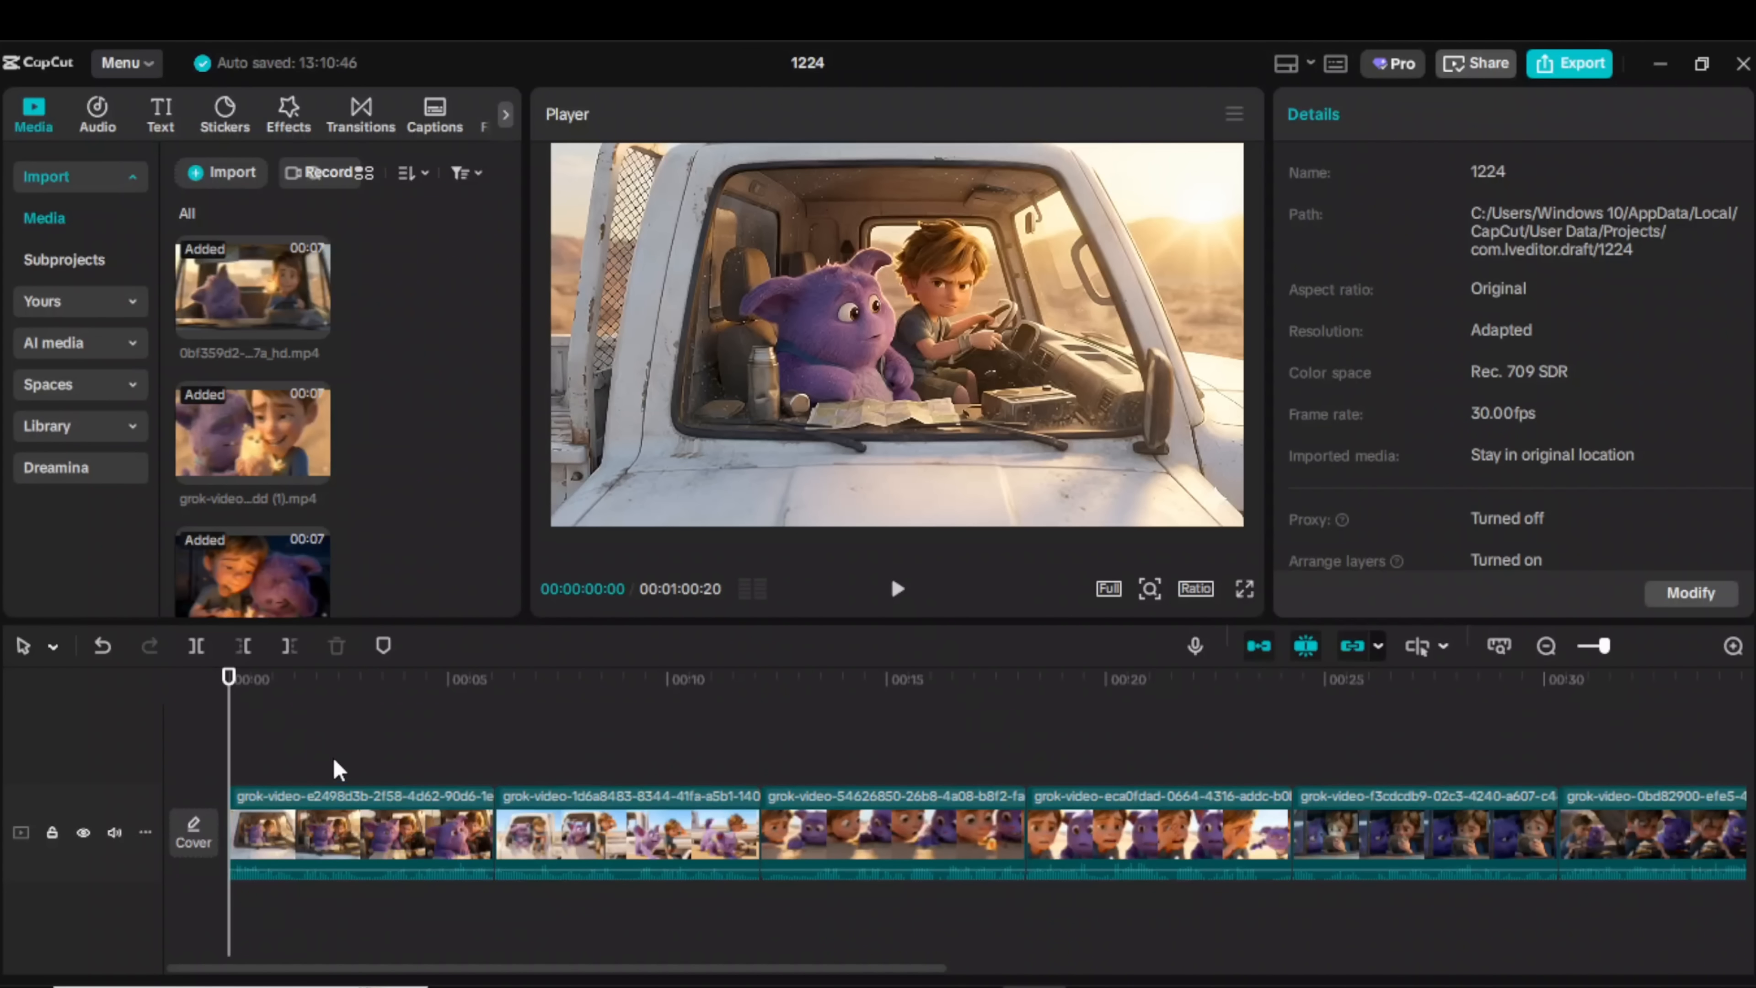
Add favorite Pull In transitions at the cuts between the timeline clips, shortening the Pull In II between the second and third clips to 0.5 s.
click(487, 767)
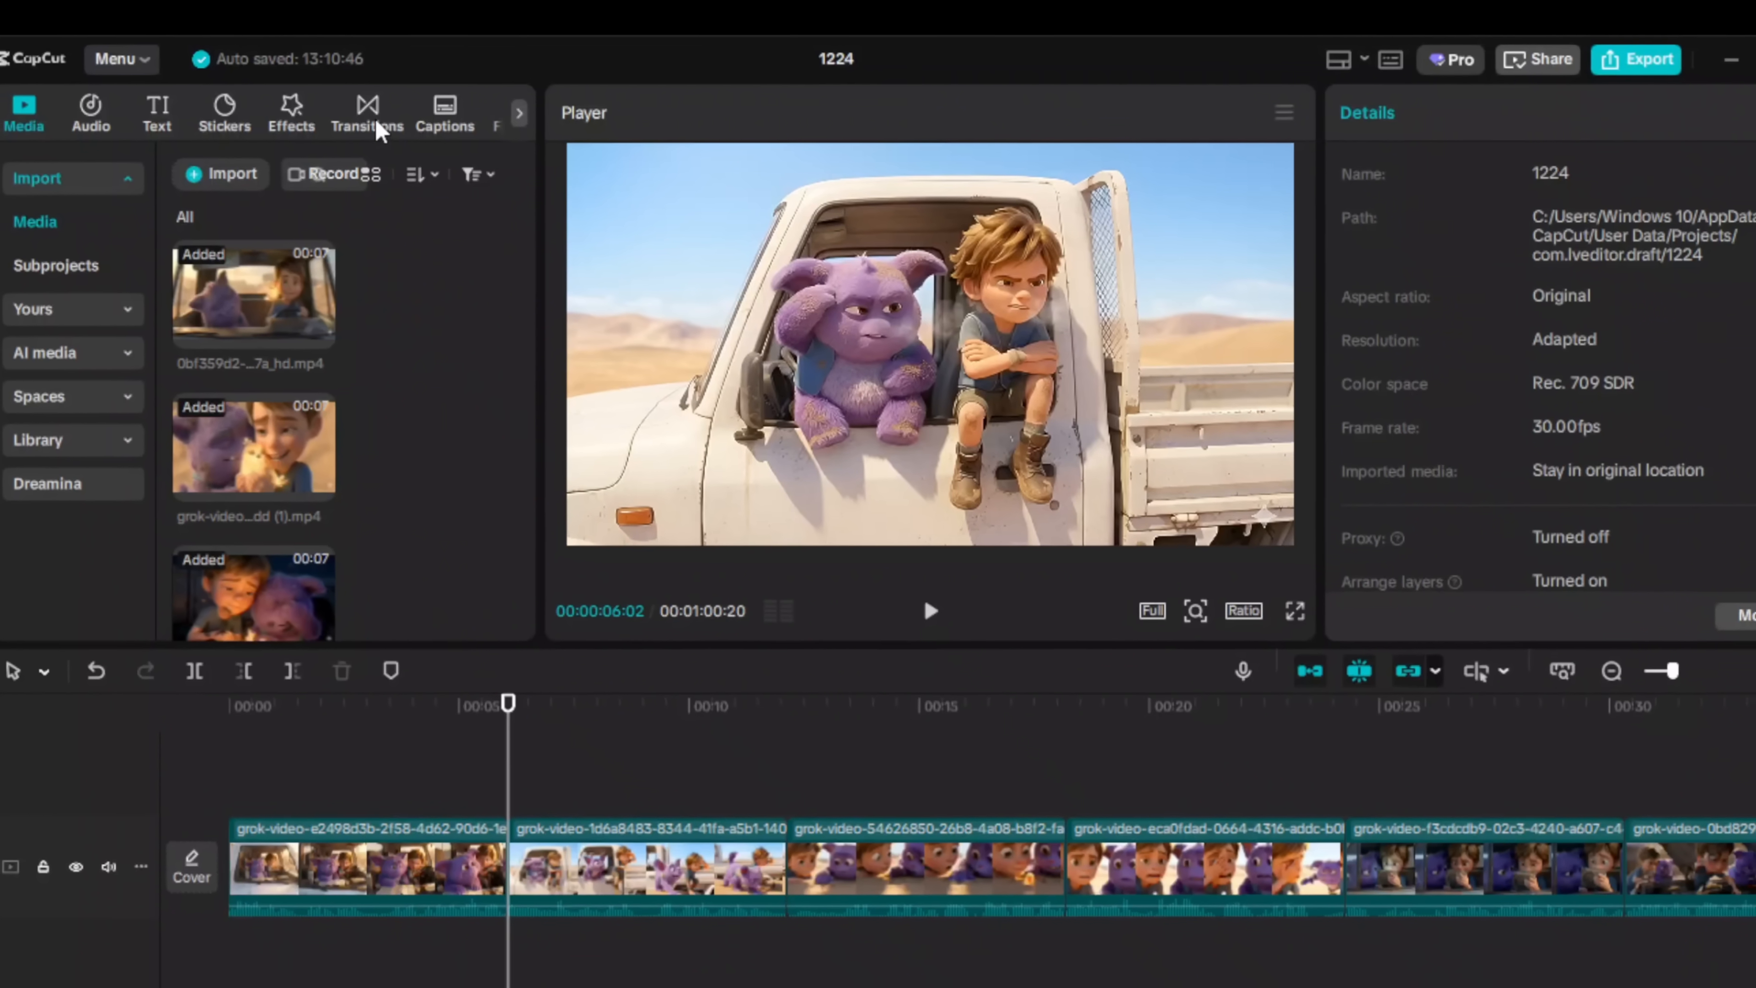
click(373, 123)
click(42, 182)
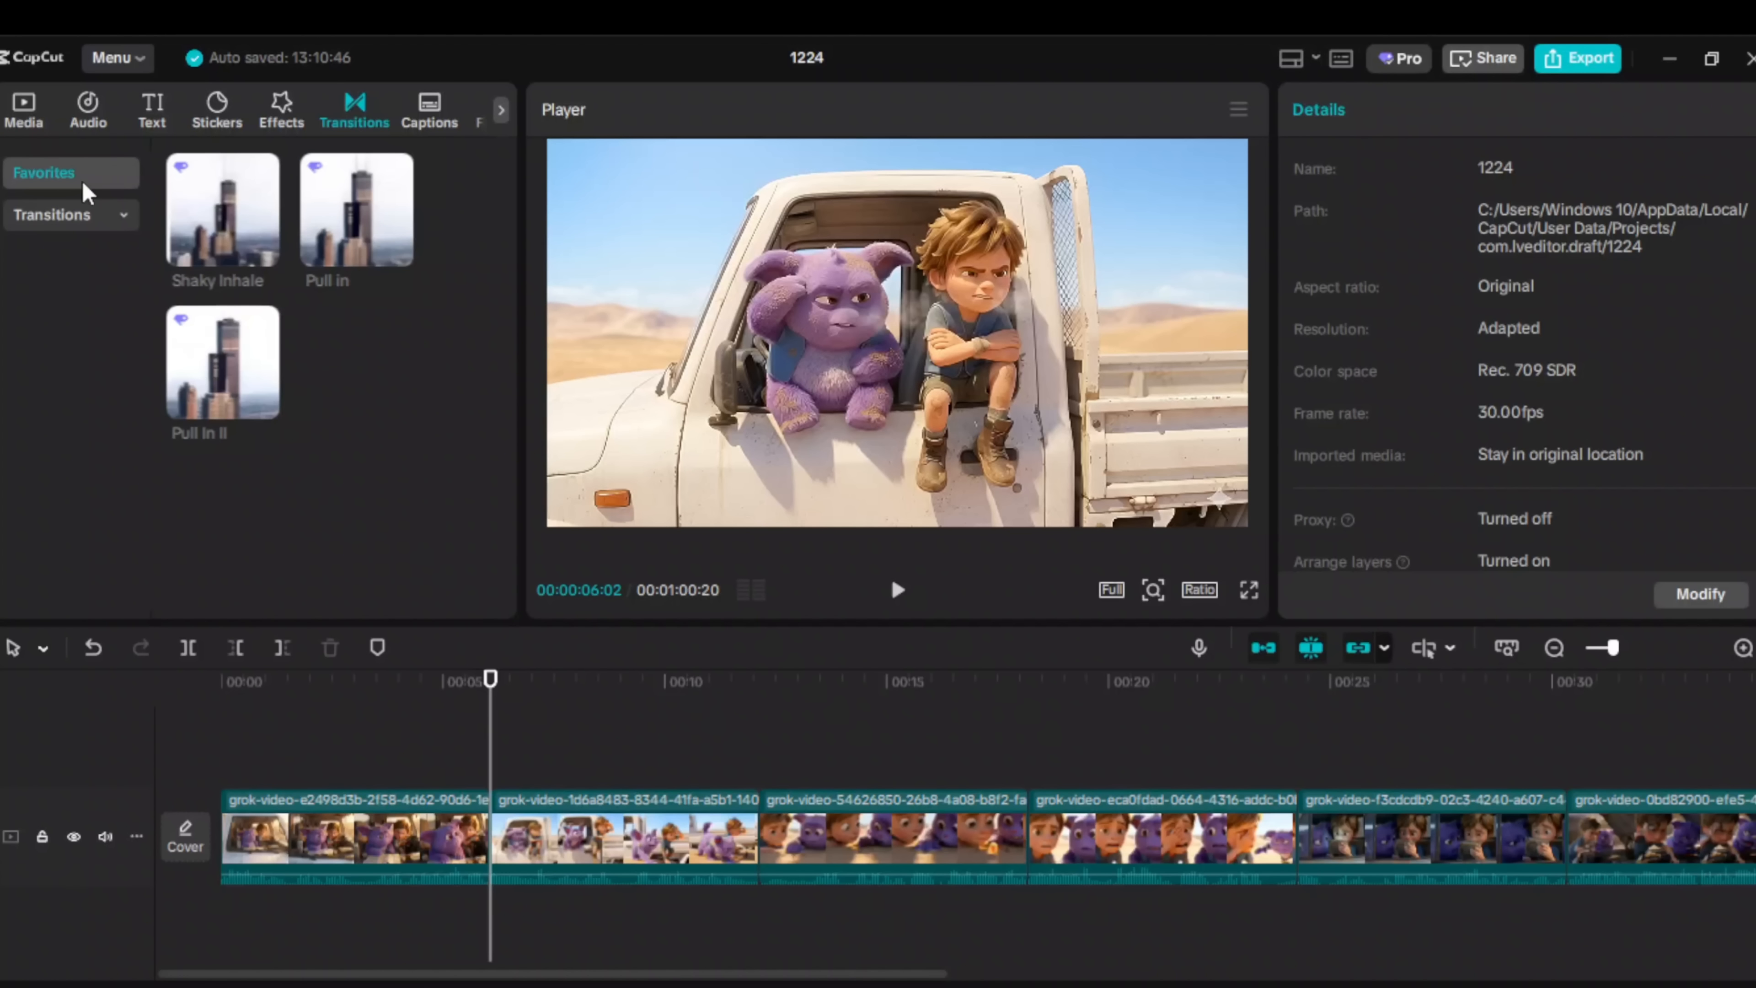
mouse_move(385, 241)
mouse_down()
mouse_move(468, 378)
mouse_move(531, 744)
mouse_move(480, 840)
mouse_move(758, 836)
mouse_up()
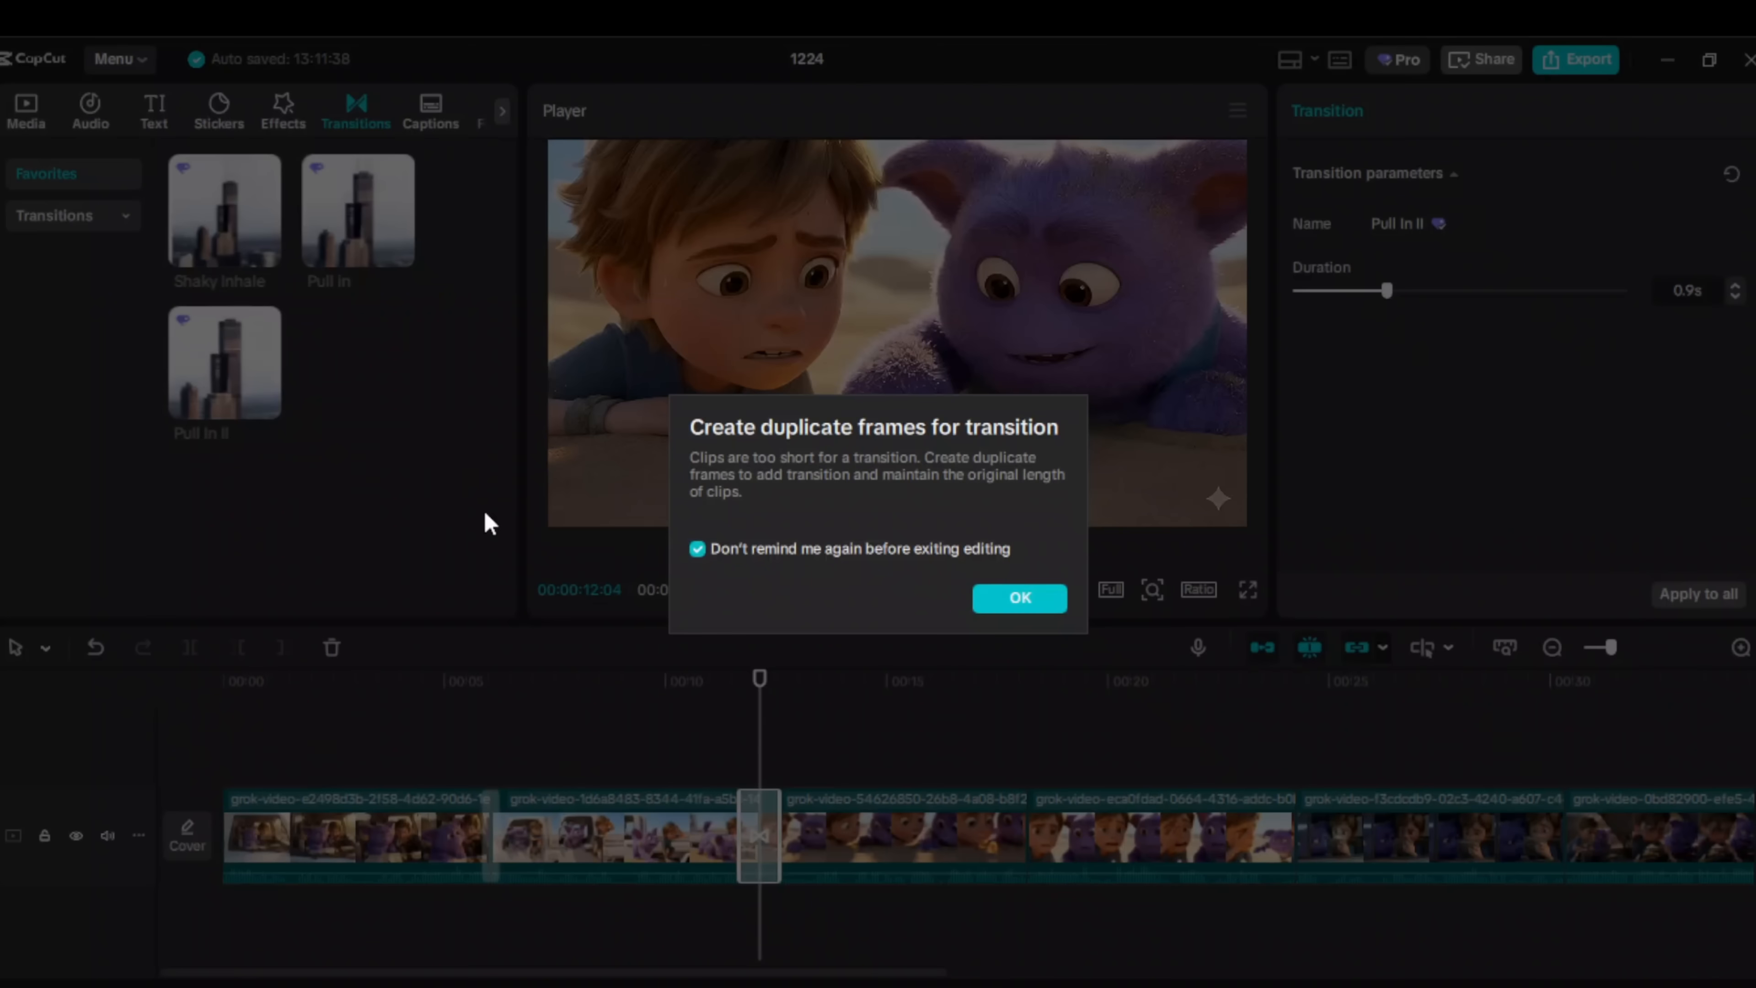
click(1036, 591)
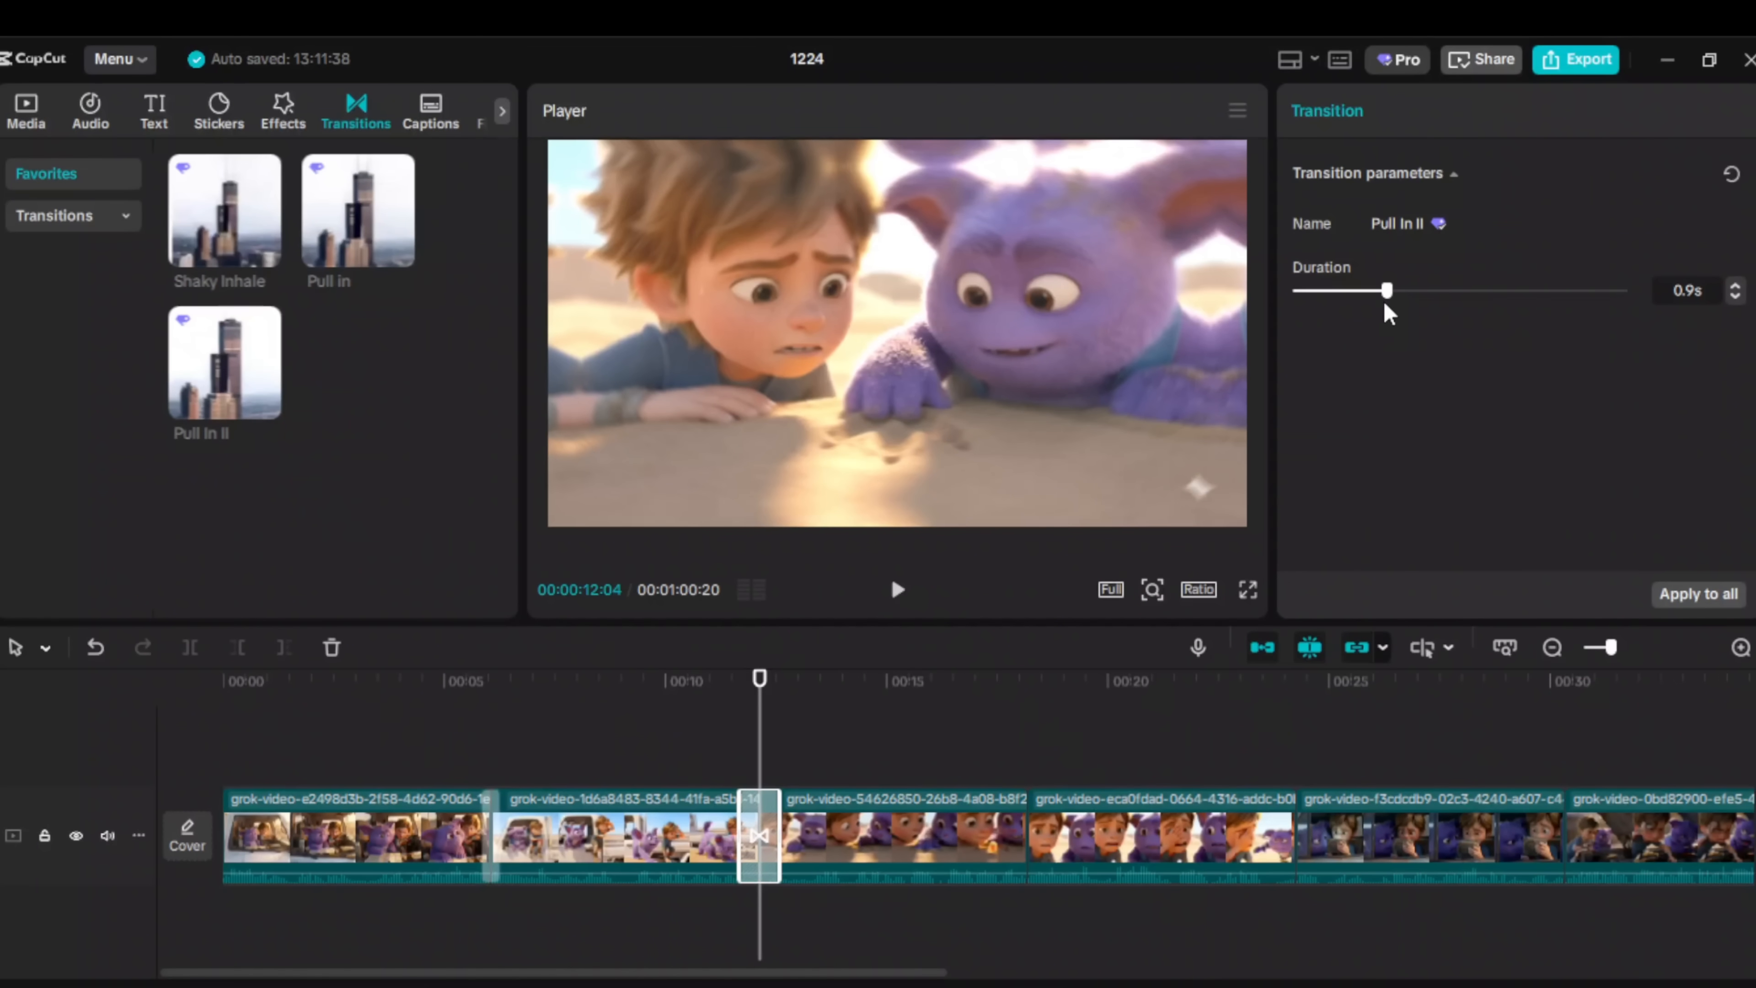
drag(1383, 297, 1348, 298)
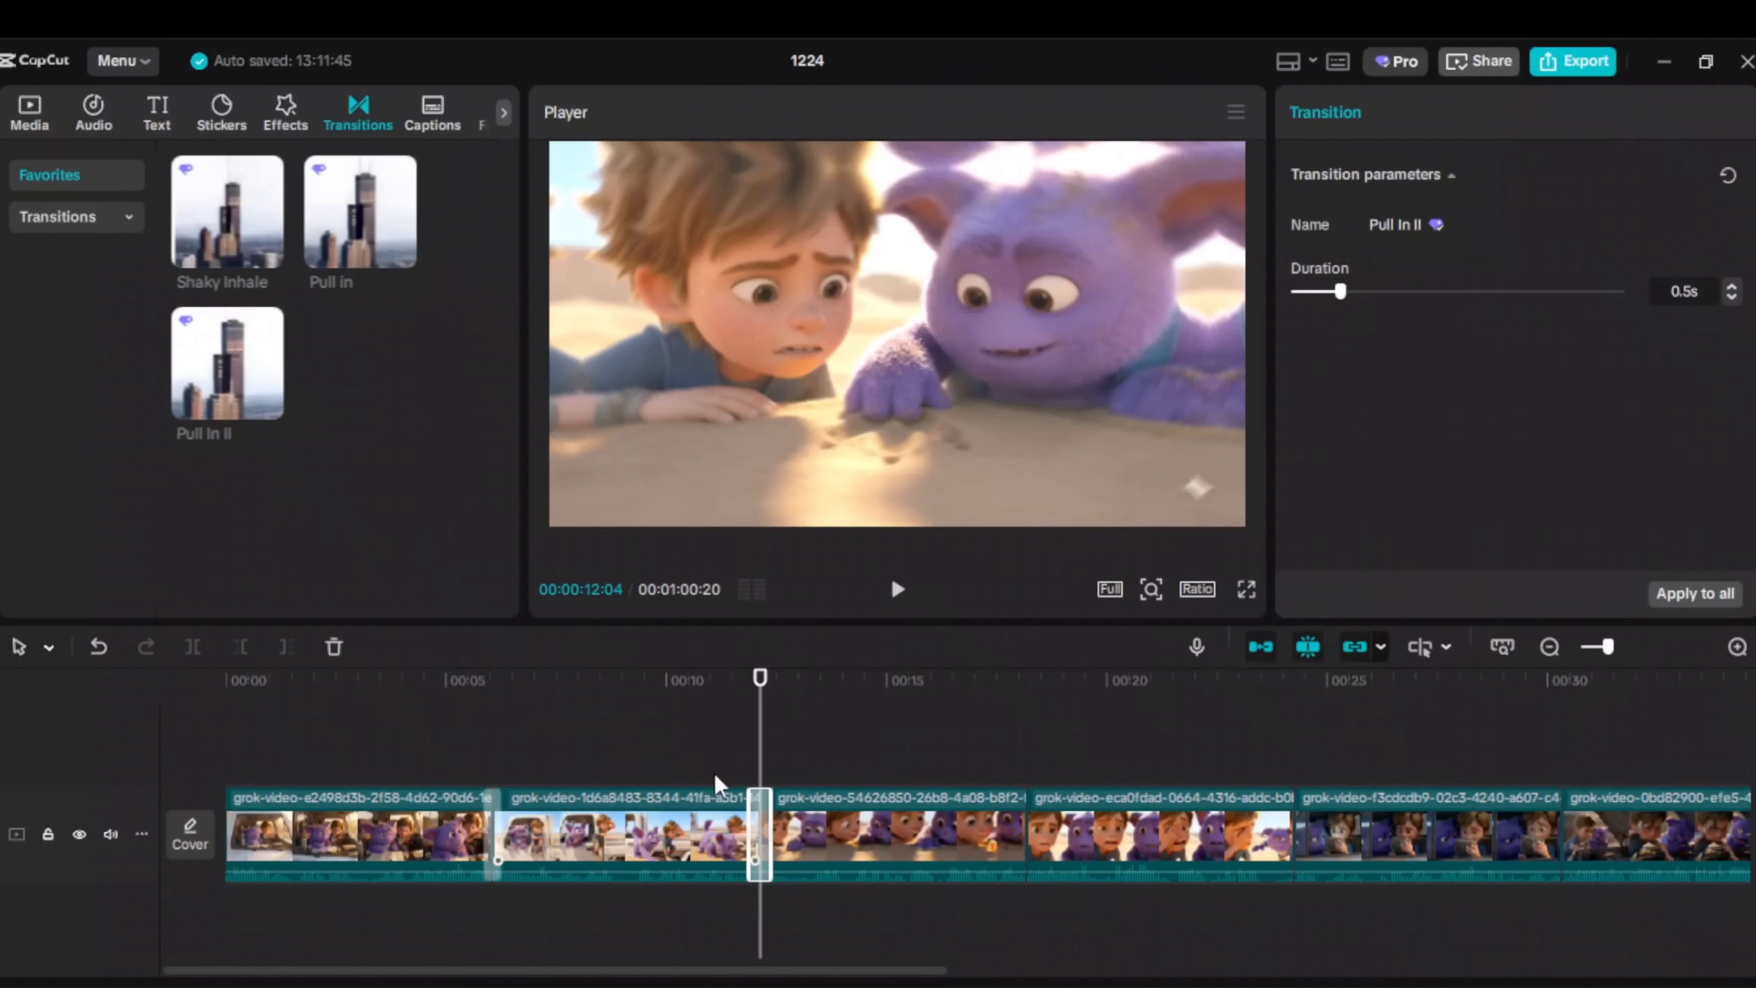
mouse_move(359, 211)
mouse_down()
mouse_move(1009, 840)
mouse_move(428, 314)
mouse_move(1293, 855)
mouse_move(1298, 827)
mouse_up()
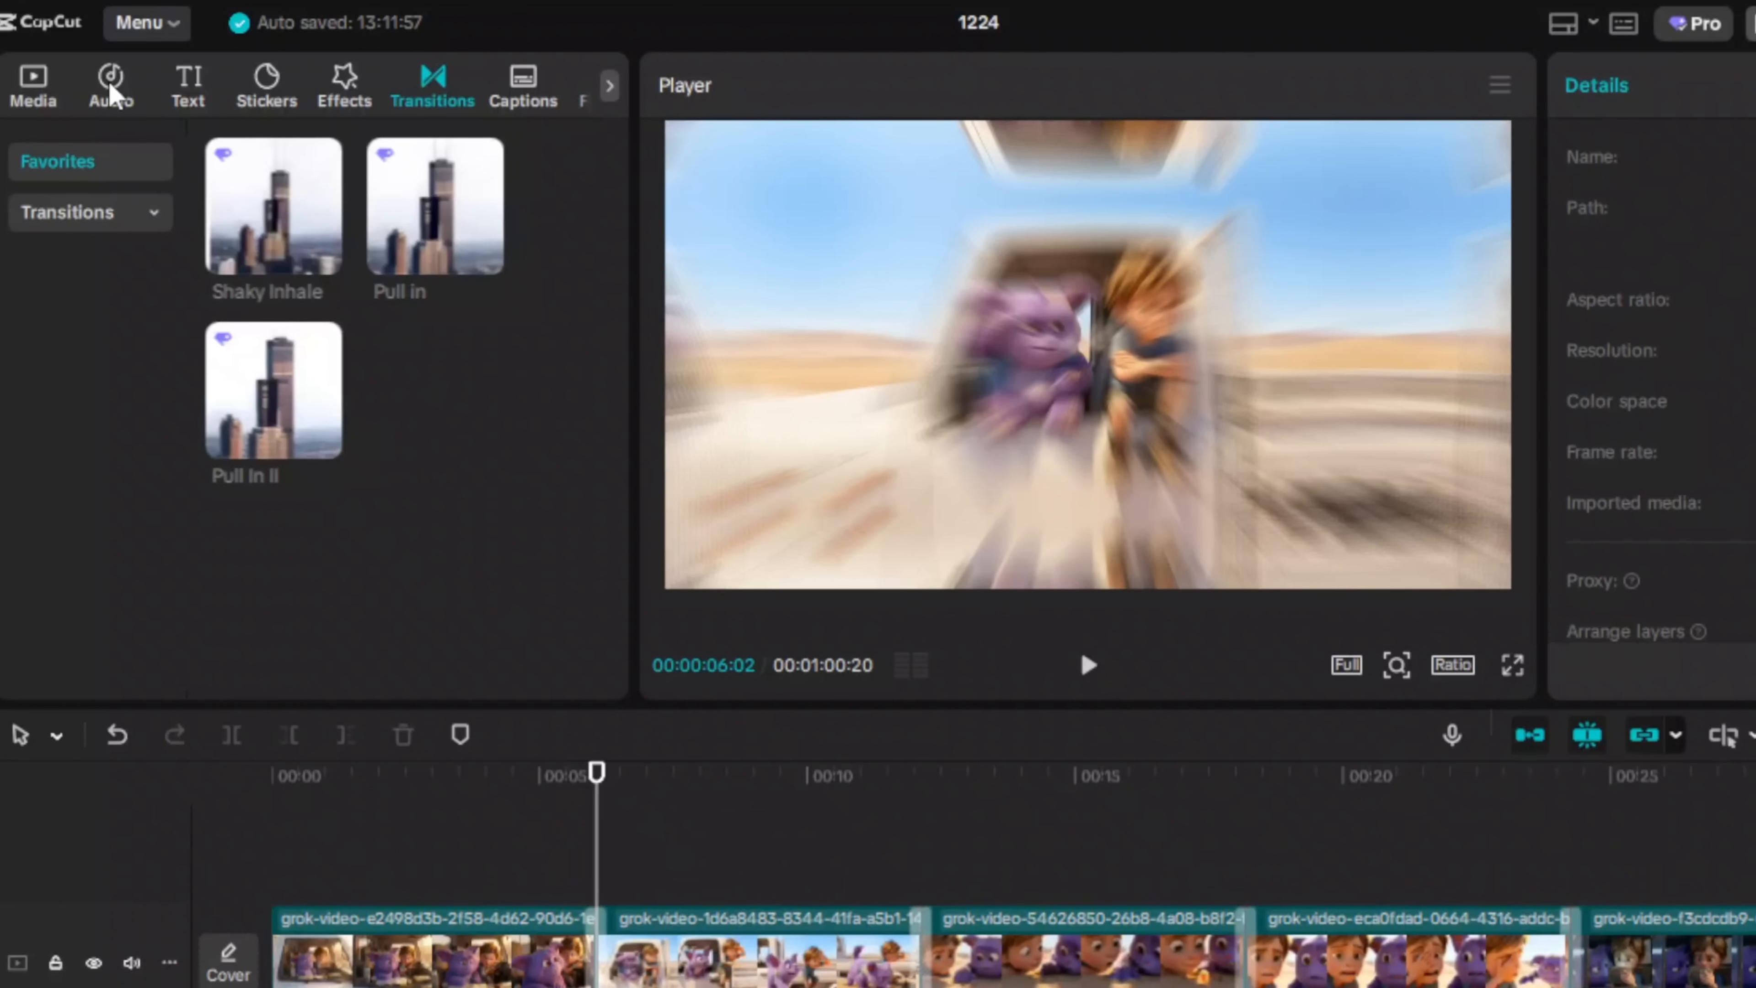
Place favorite Swoosh and swish_whoosh sound effects on an audio track beneath the transitions at the first five clip cuts.
click(98, 107)
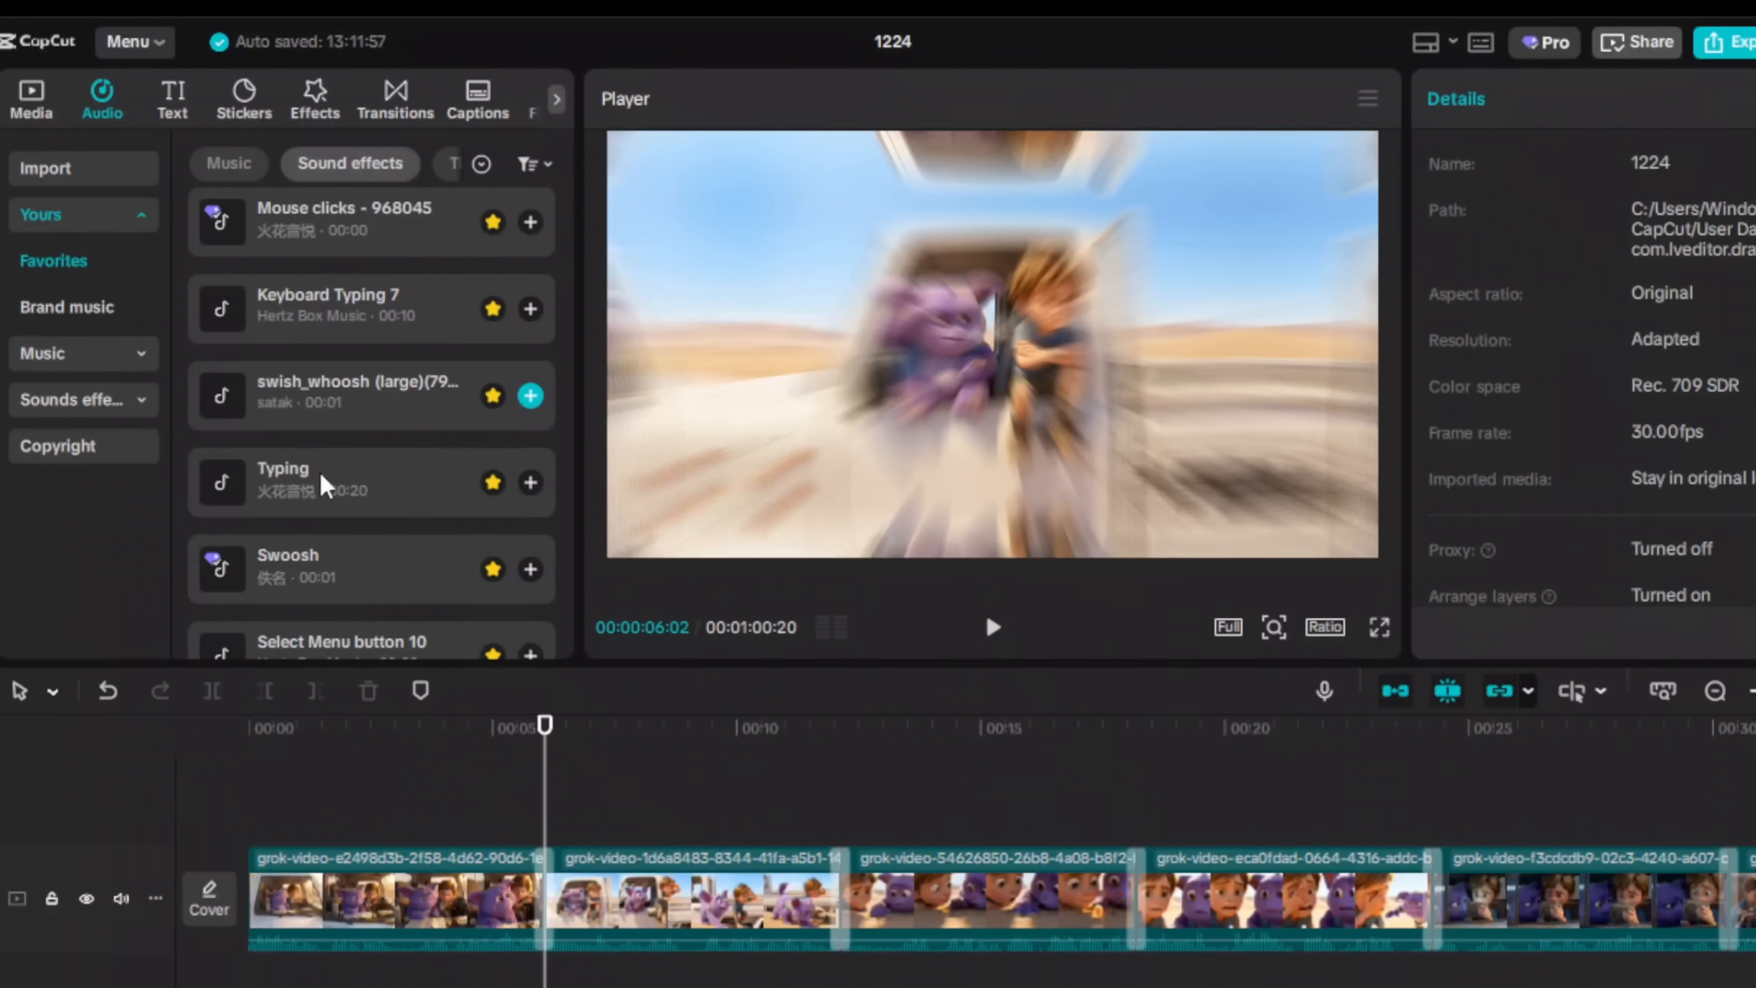
scroll(360, 561, down, 3)
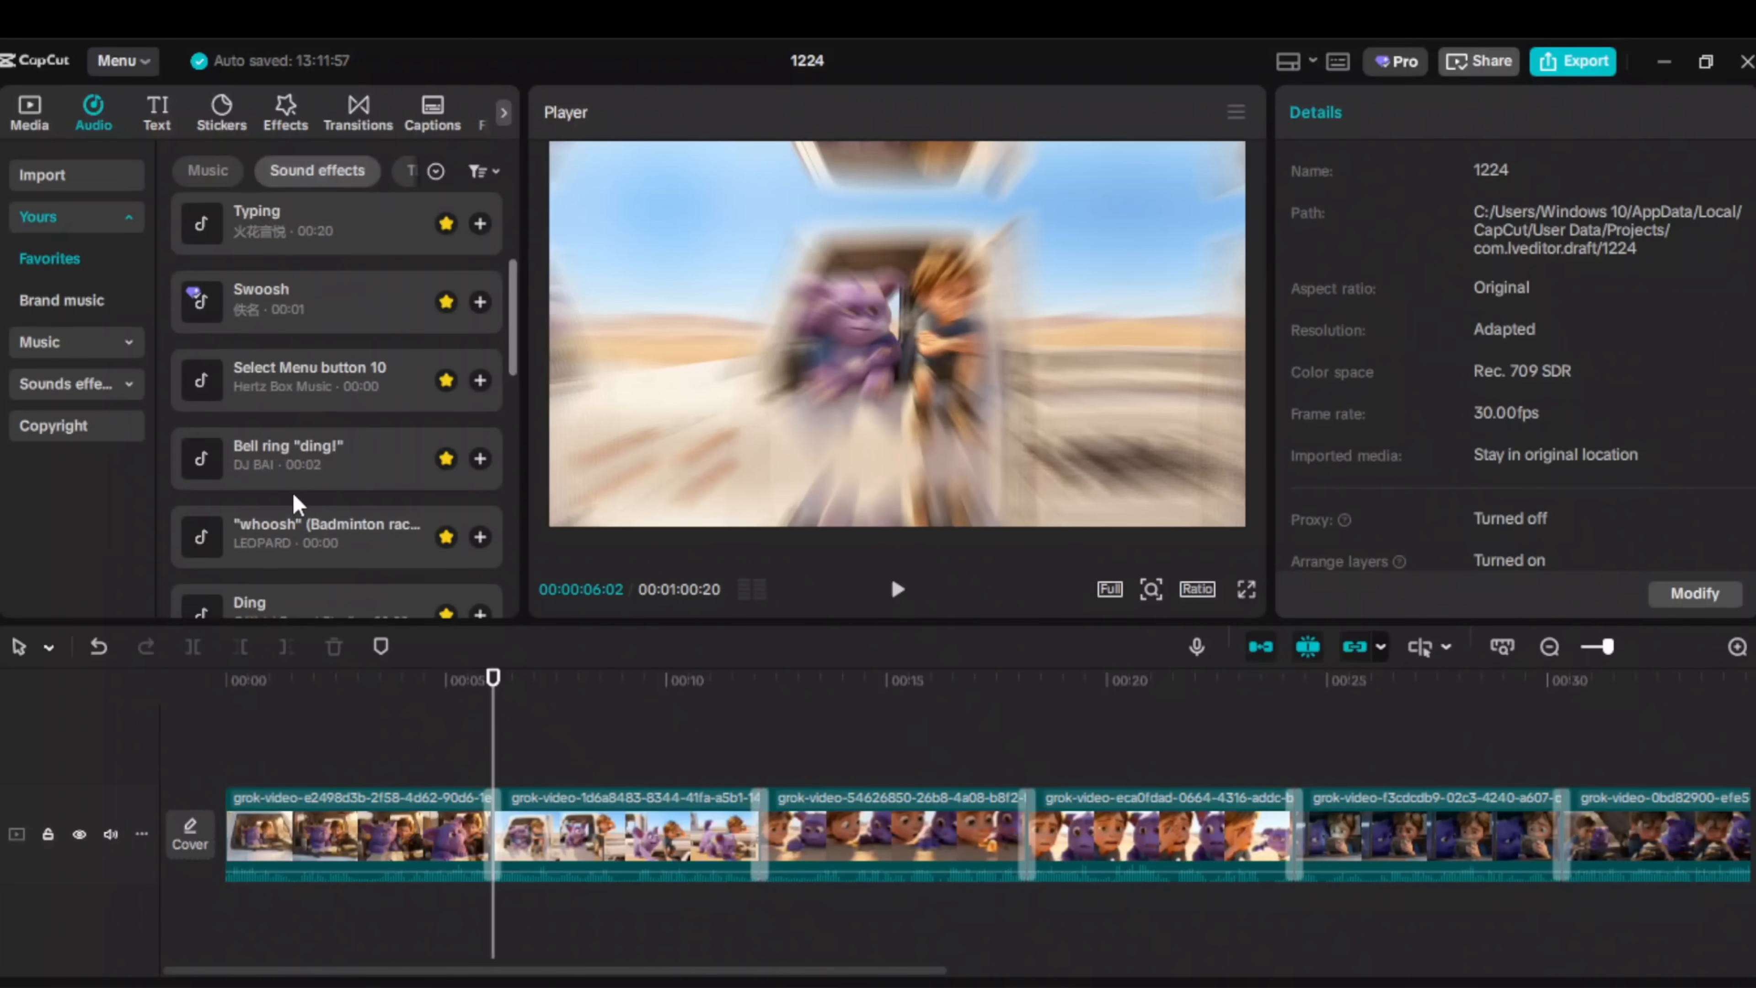
click(480, 302)
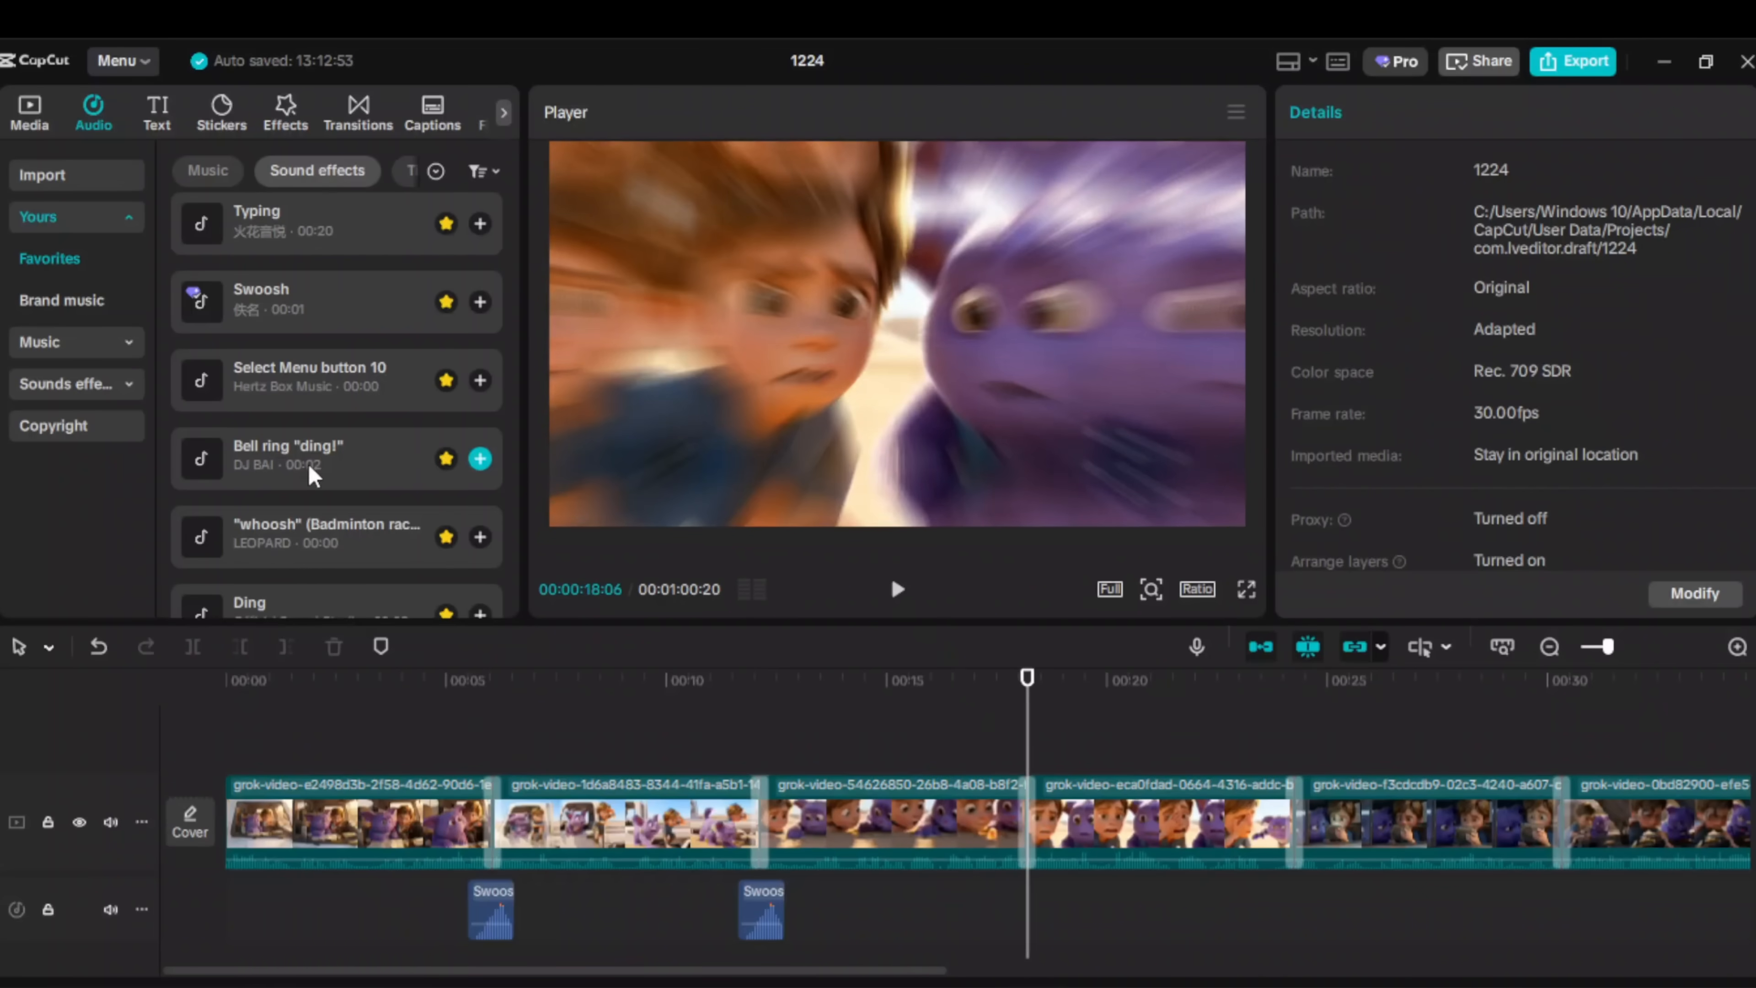
scroll(313, 476, up, 3)
click(479, 379)
click(1293, 925)
drag(311, 379, 1338, 934)
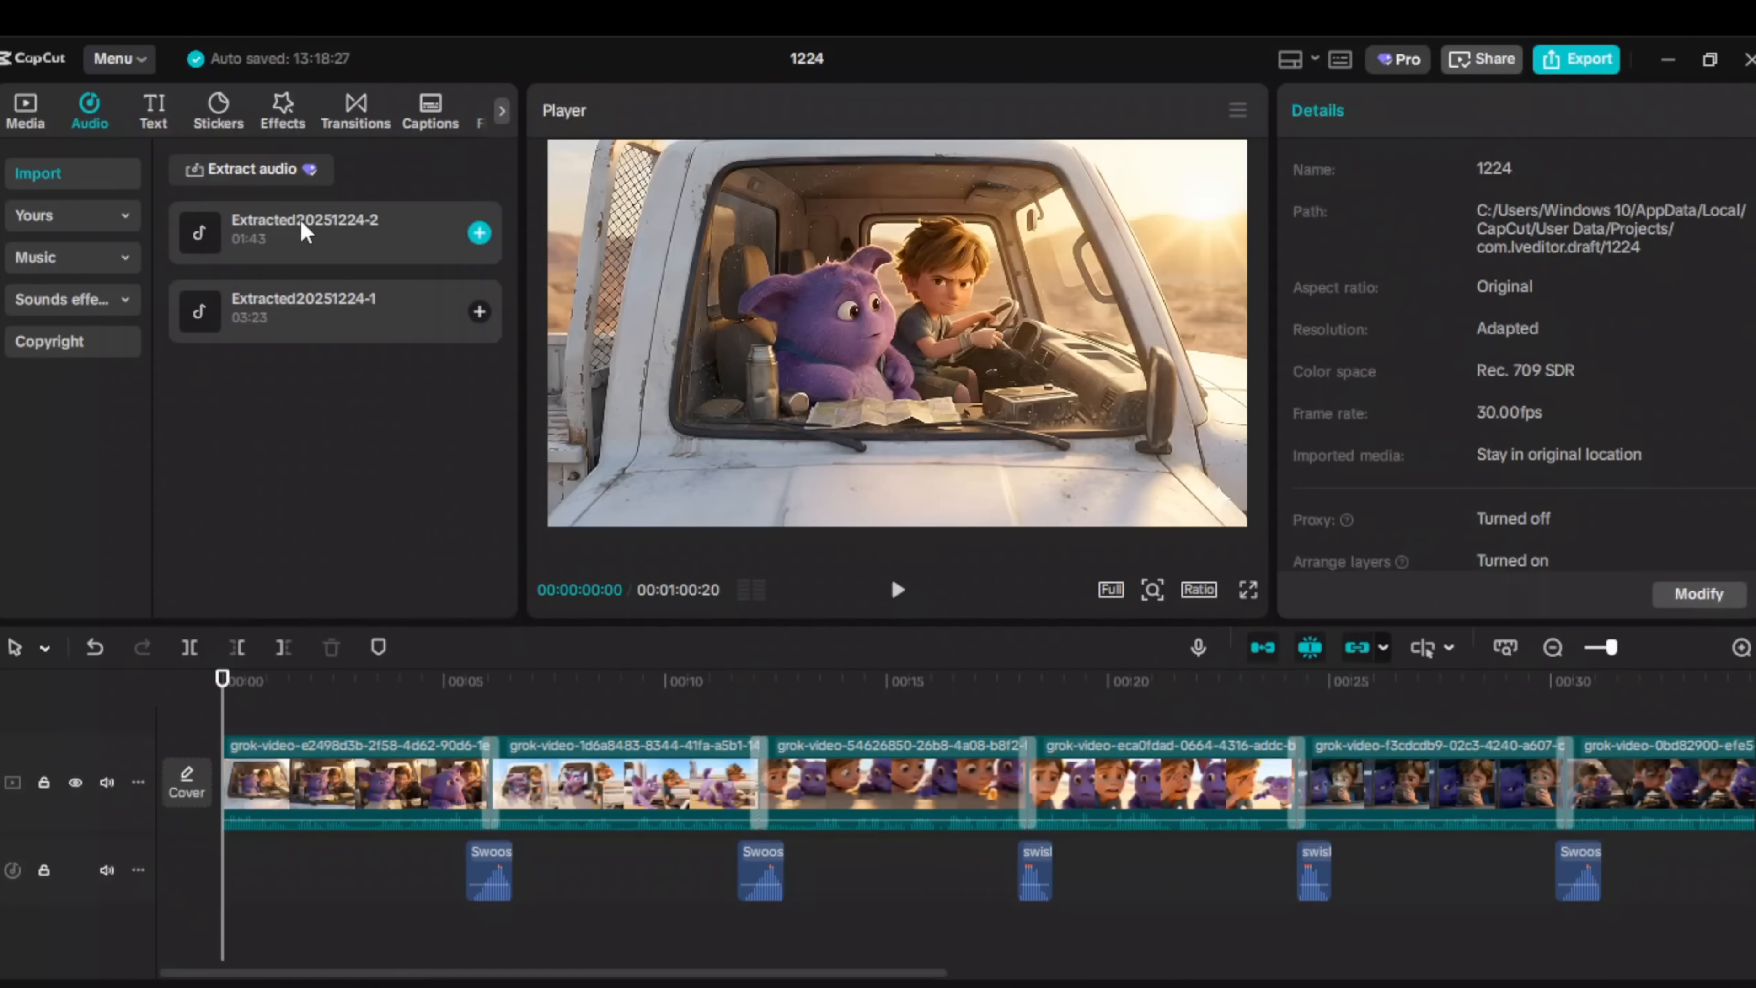
Add the imported Extracted20251224-2 audio on a new track from the start of the timeline and lower its volume to -24.9 dB.
drag(303, 227, 206, 946)
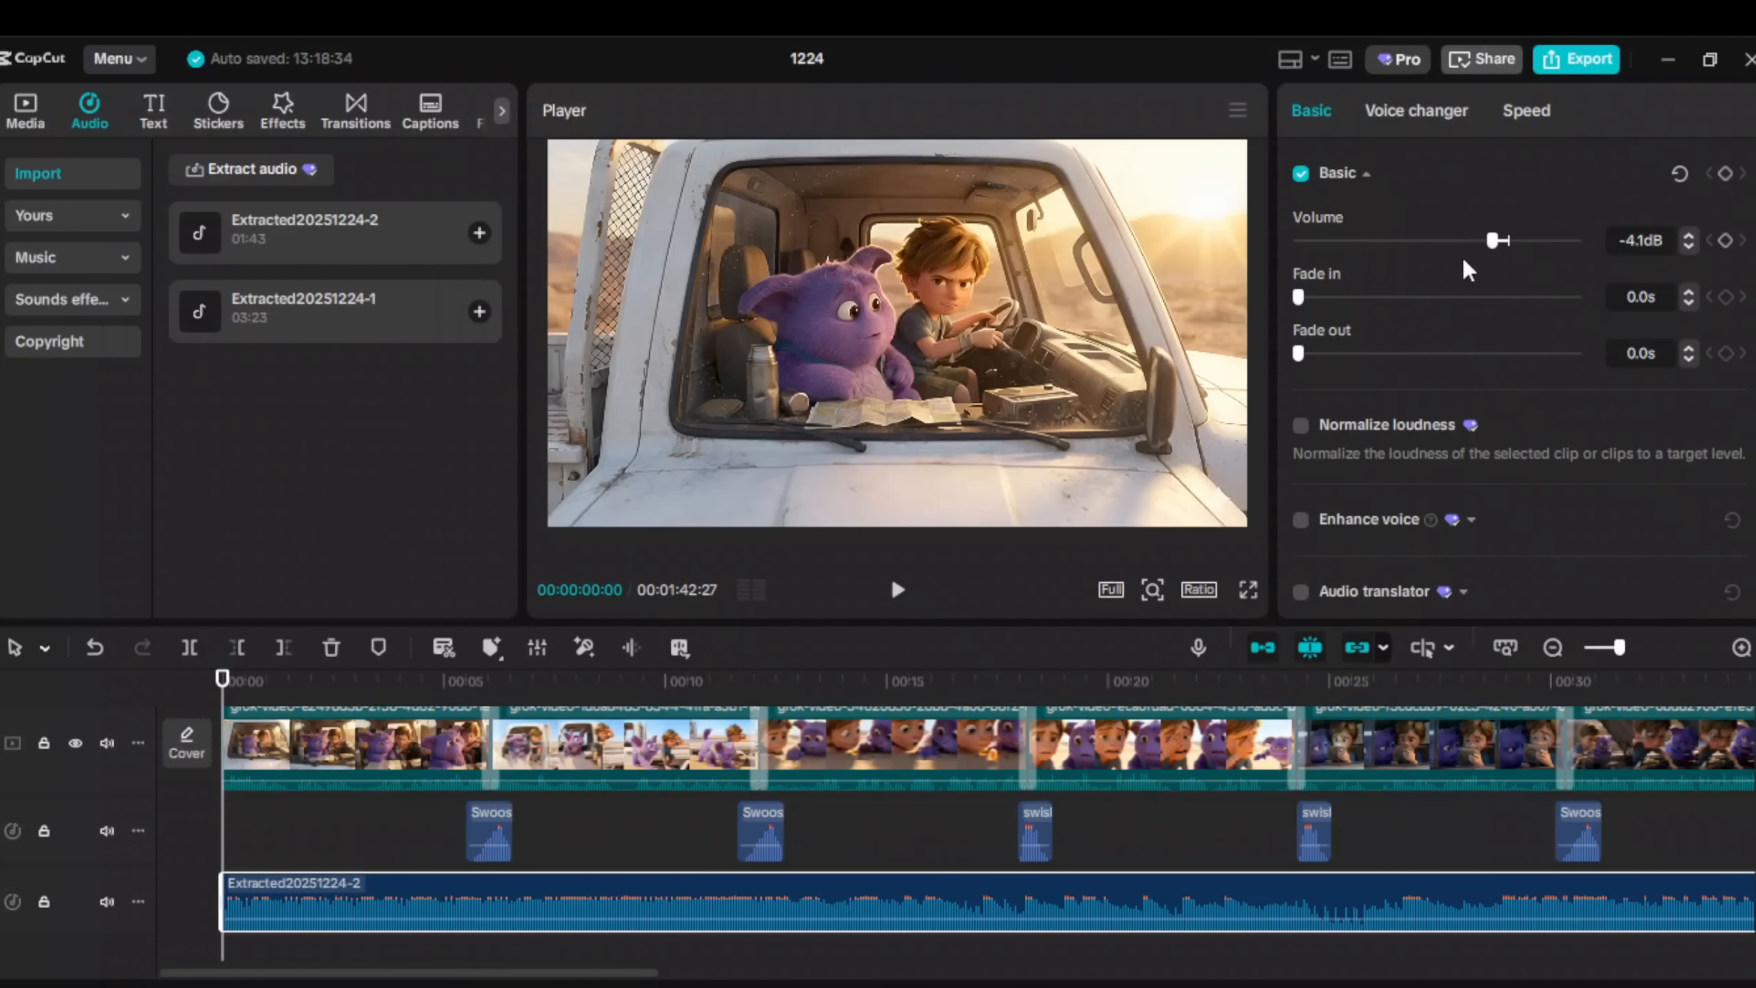
drag(1492, 239, 1418, 258)
click(897, 590)
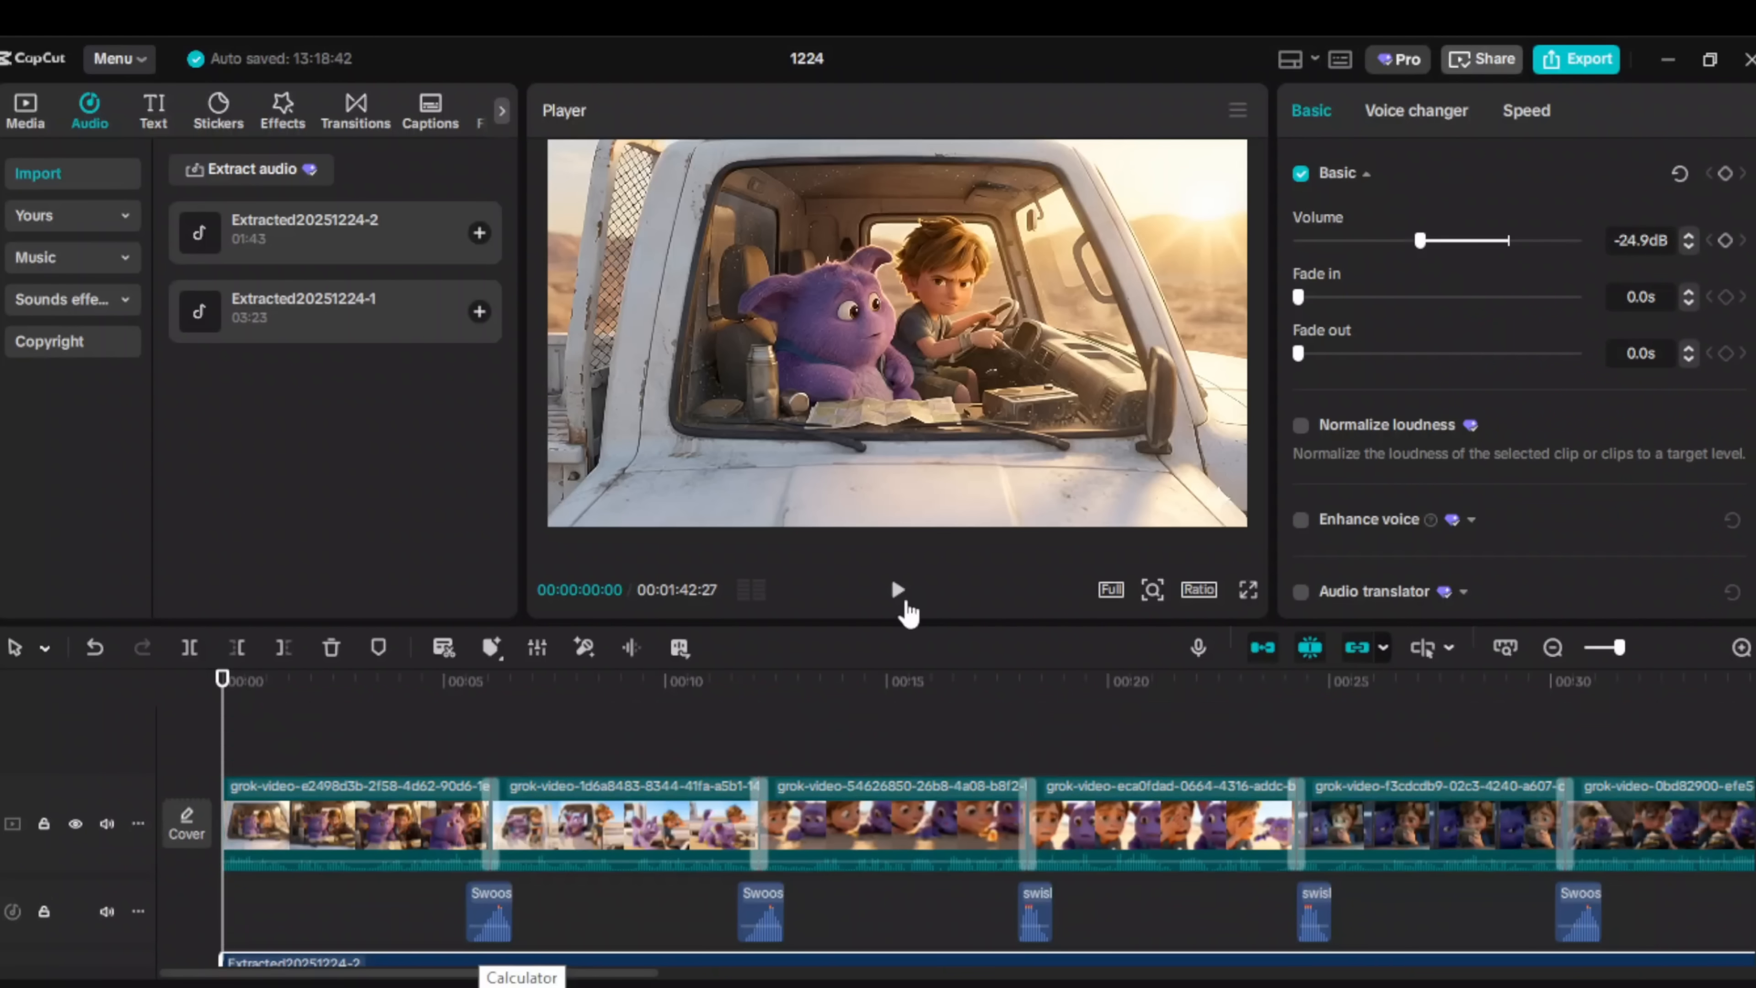
click(898, 594)
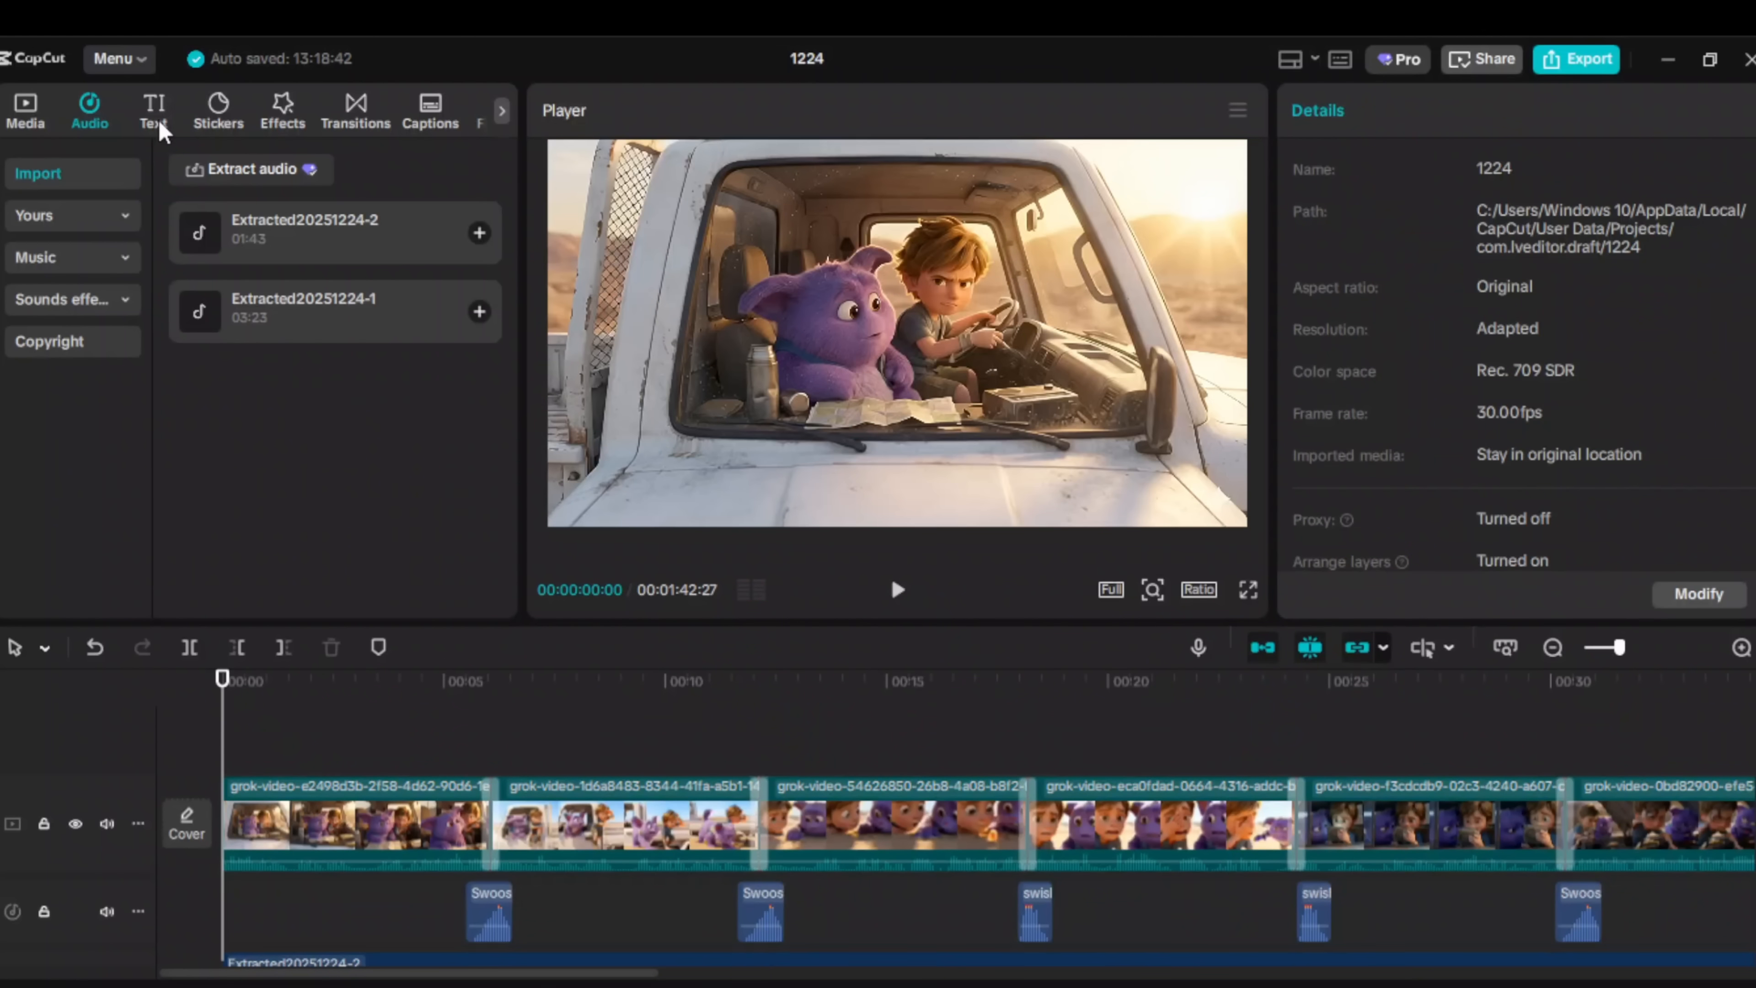
Generate automatic captions for the timeline with English as the spoken language and no bilingual captions.
click(154, 111)
click(63, 341)
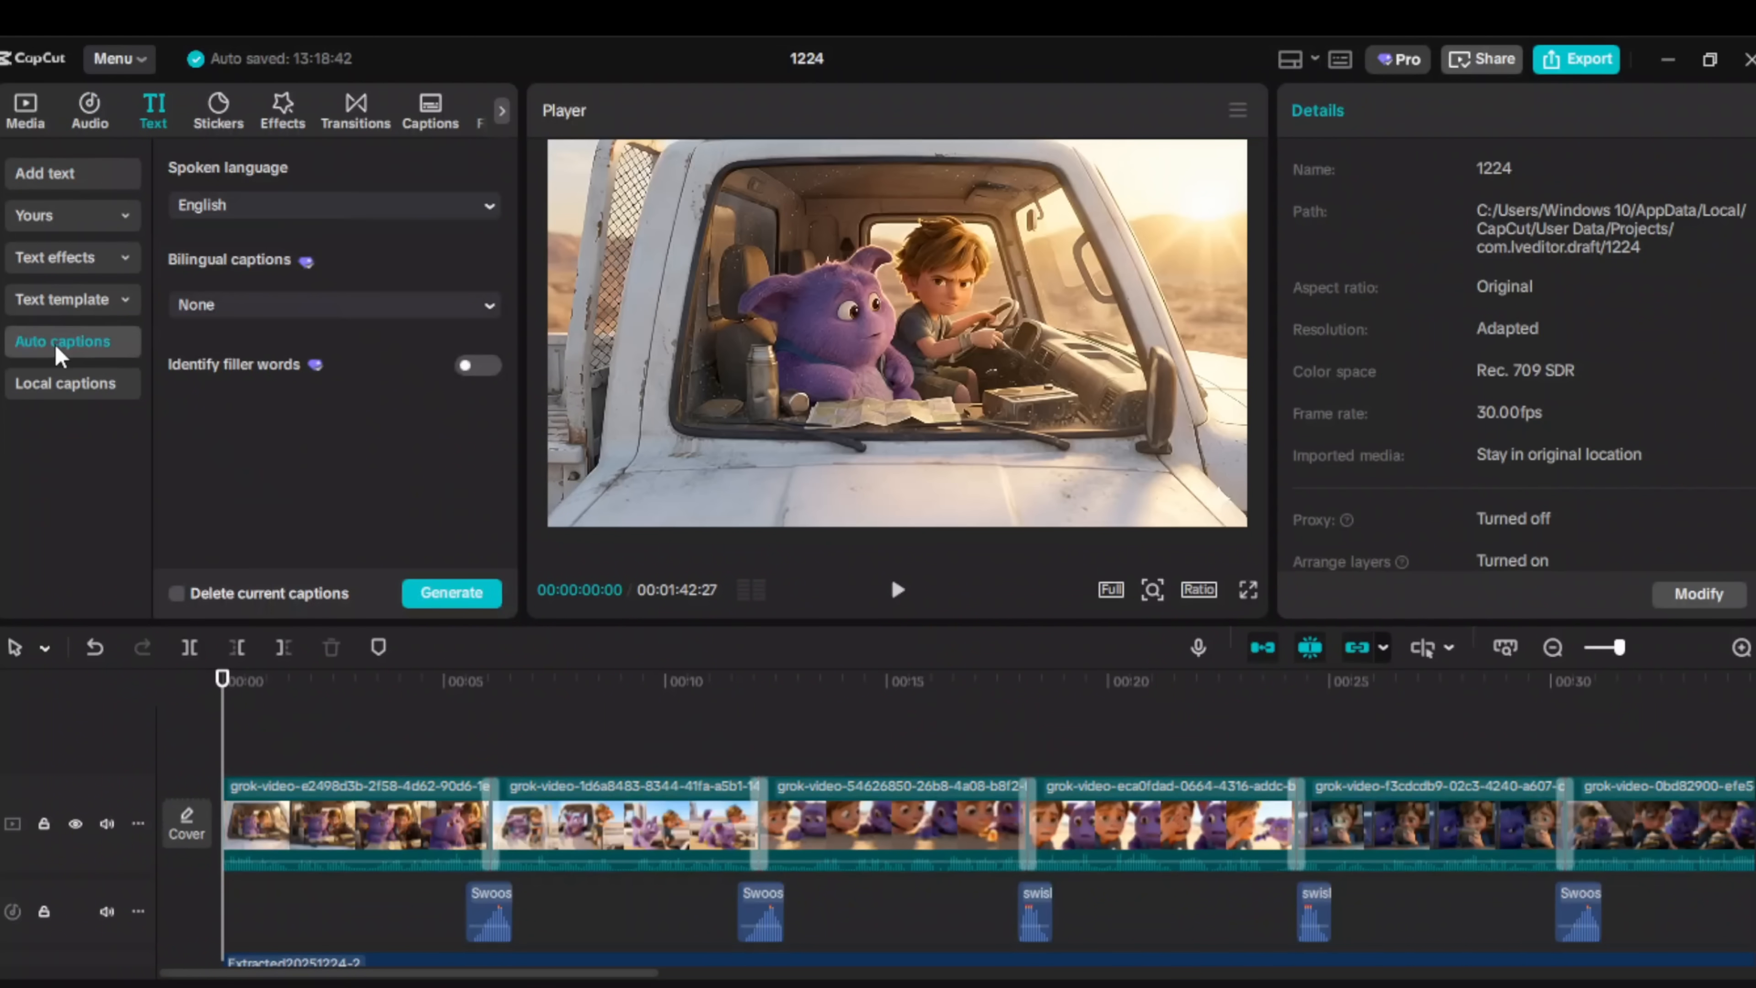
click(460, 593)
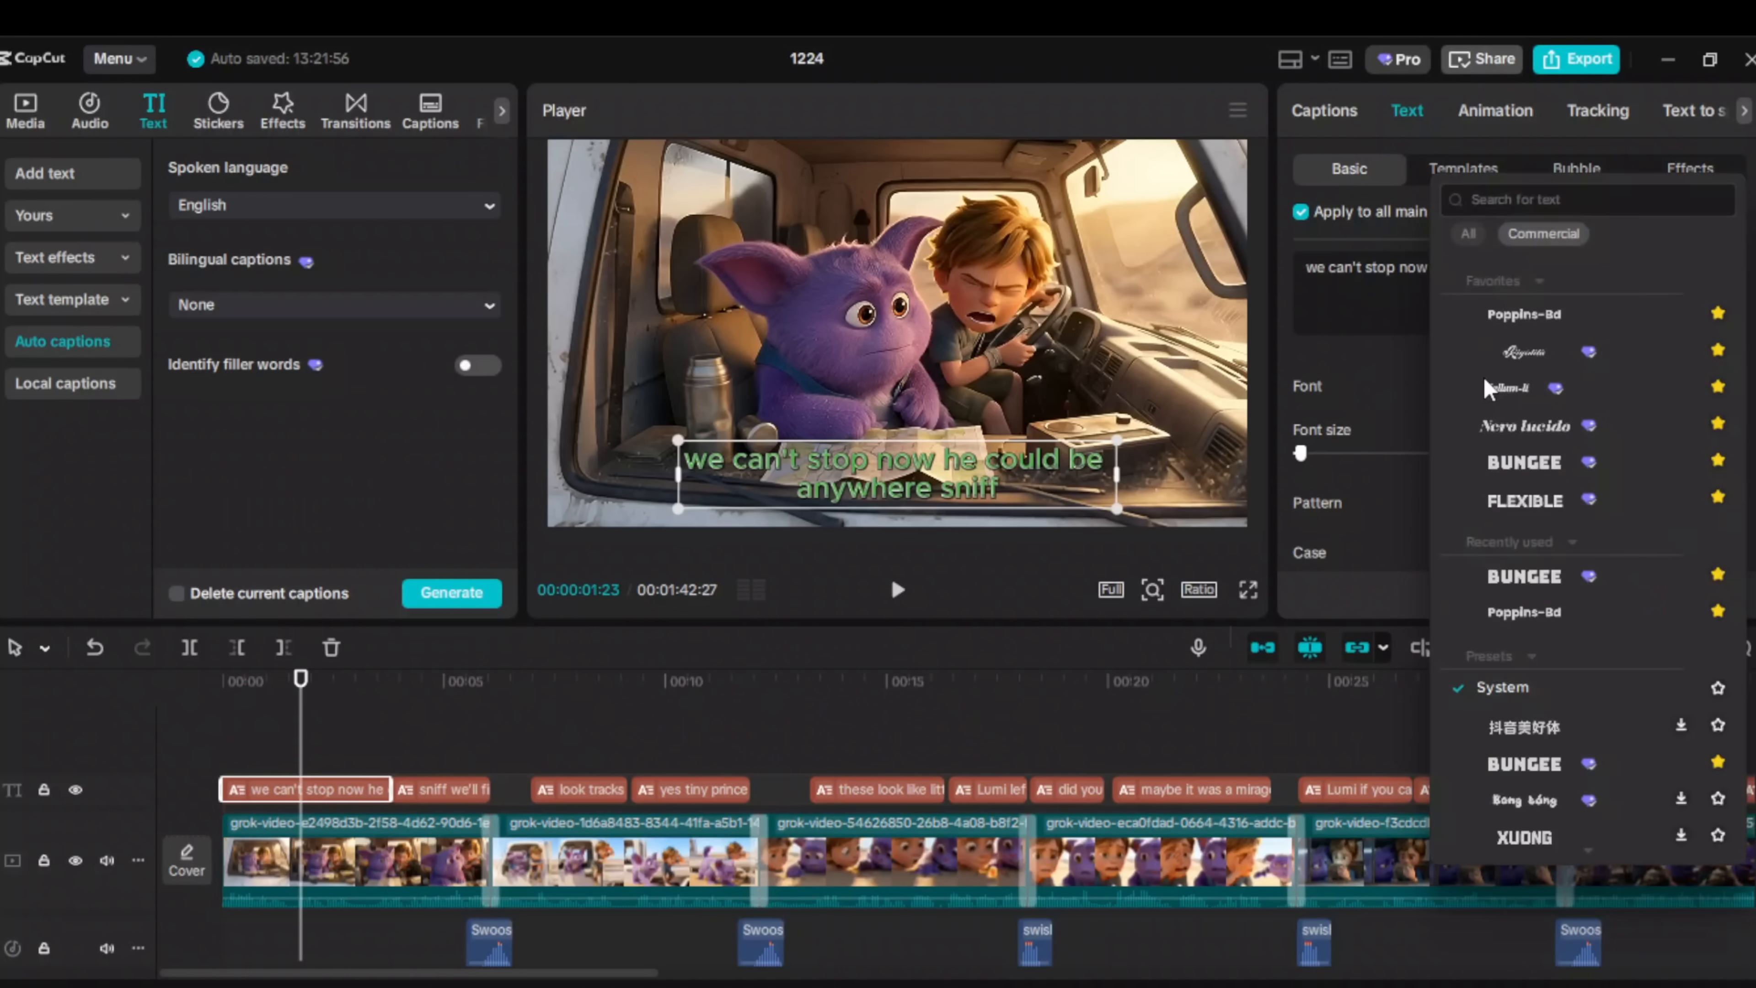
Set the captions' font to Poppins-Bd and apply the word-highlighting "Word ...ght 3" caption animation.
click(1514, 315)
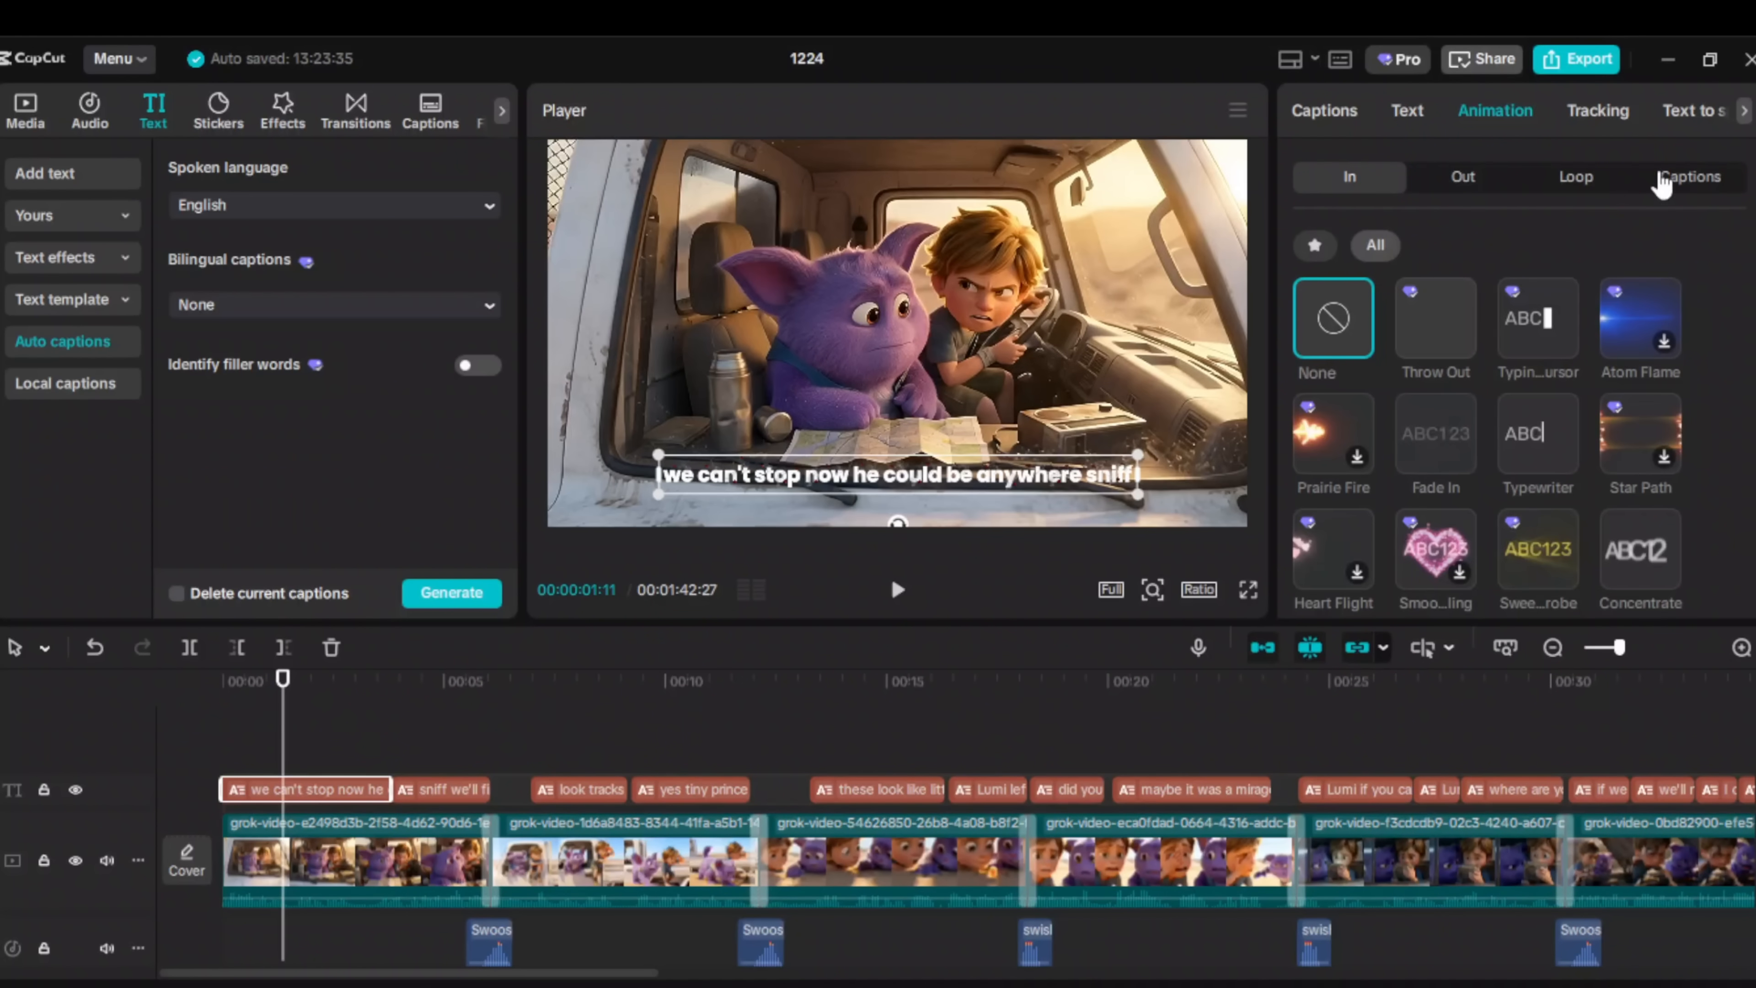
click(1686, 176)
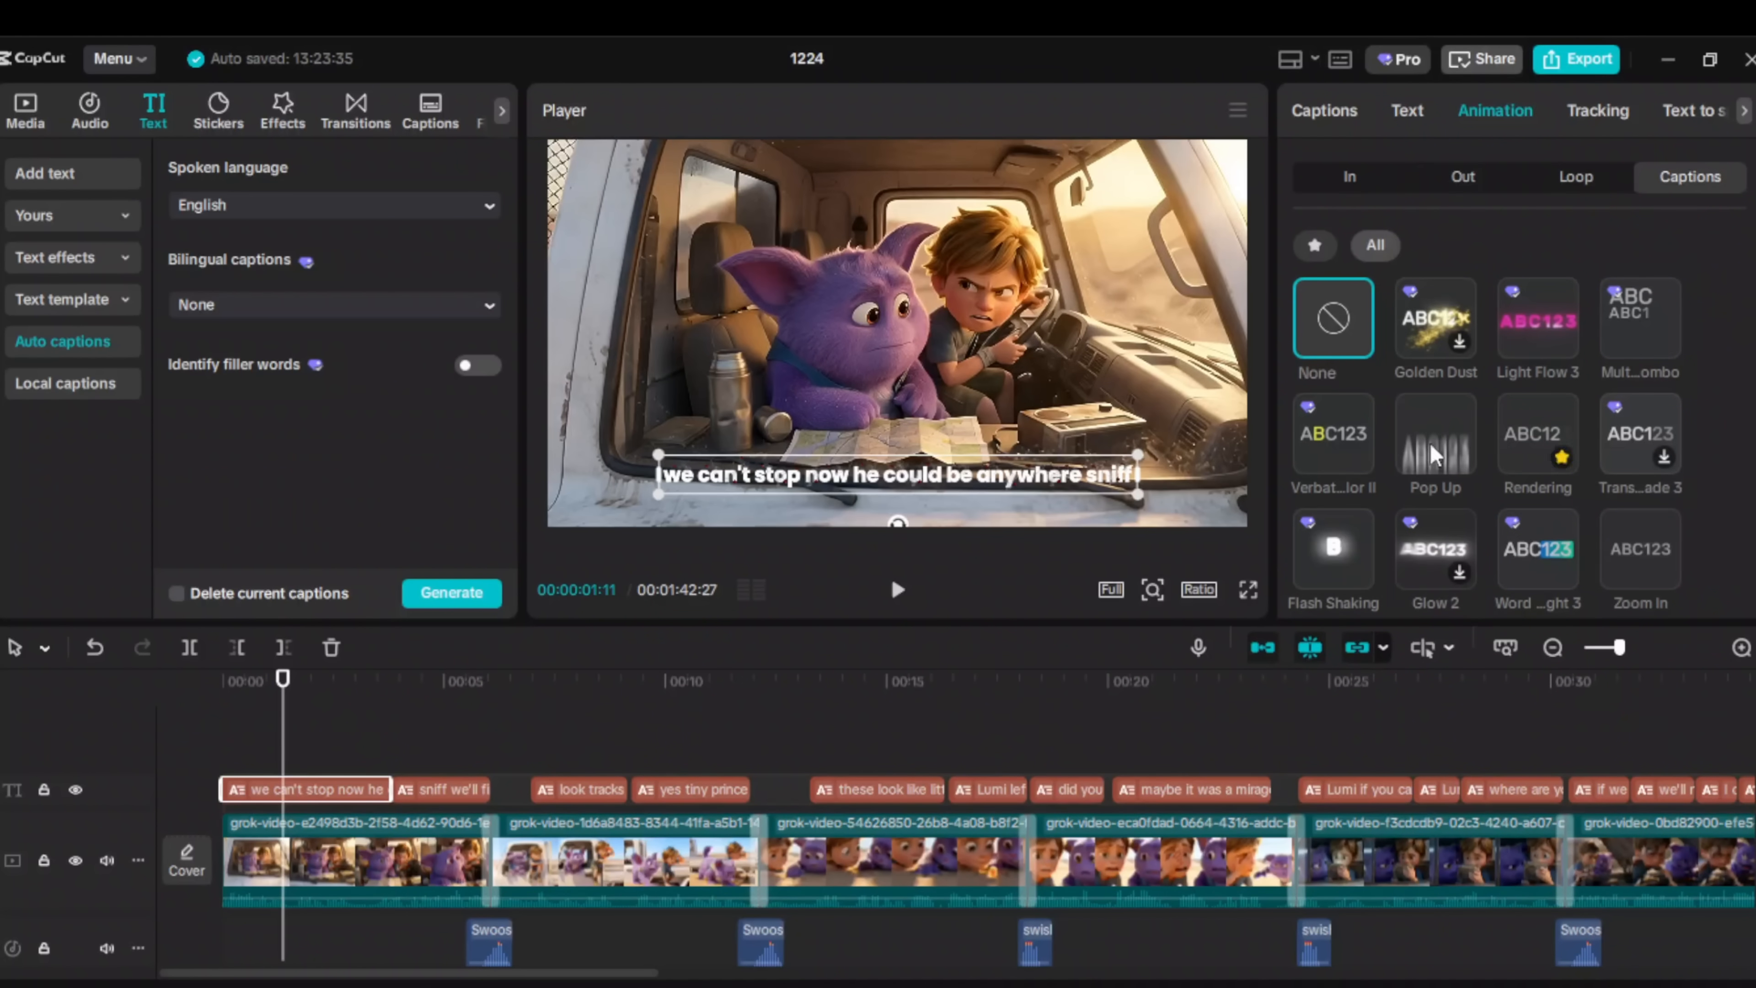
click(1550, 550)
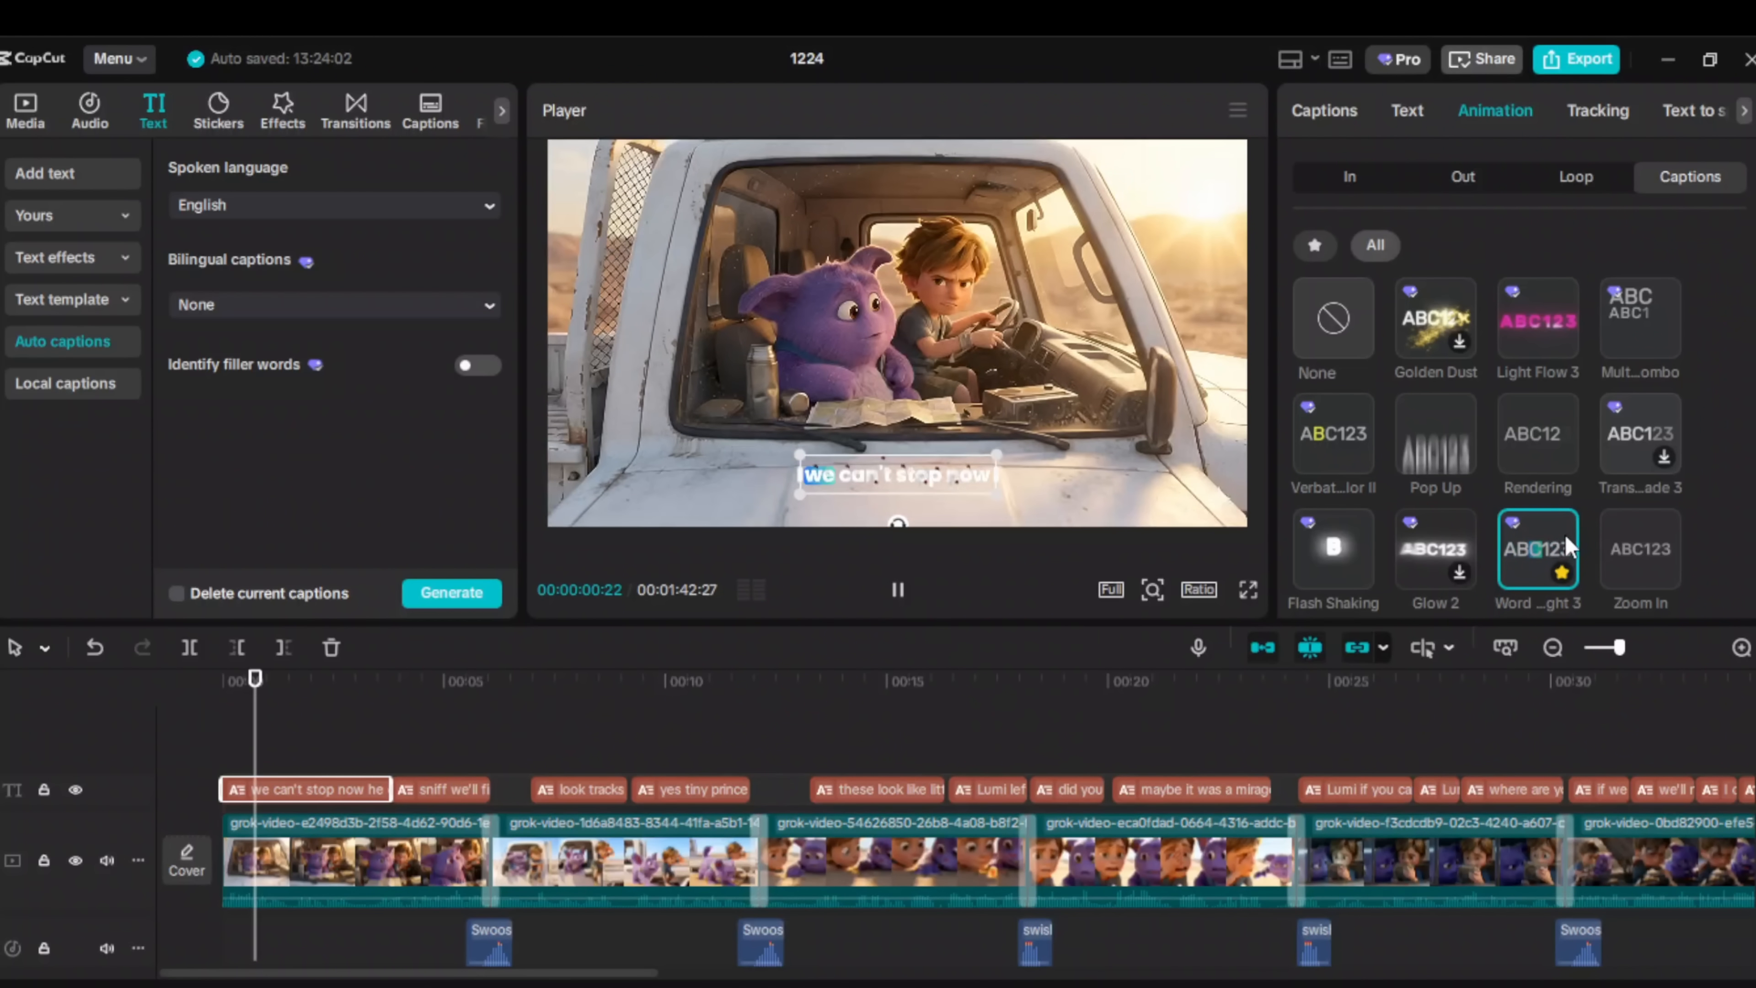
Scrub through the captioned timeline and export the film as 1224.mp4 in 4K with the H.264 codec at 30fps.
click(877, 738)
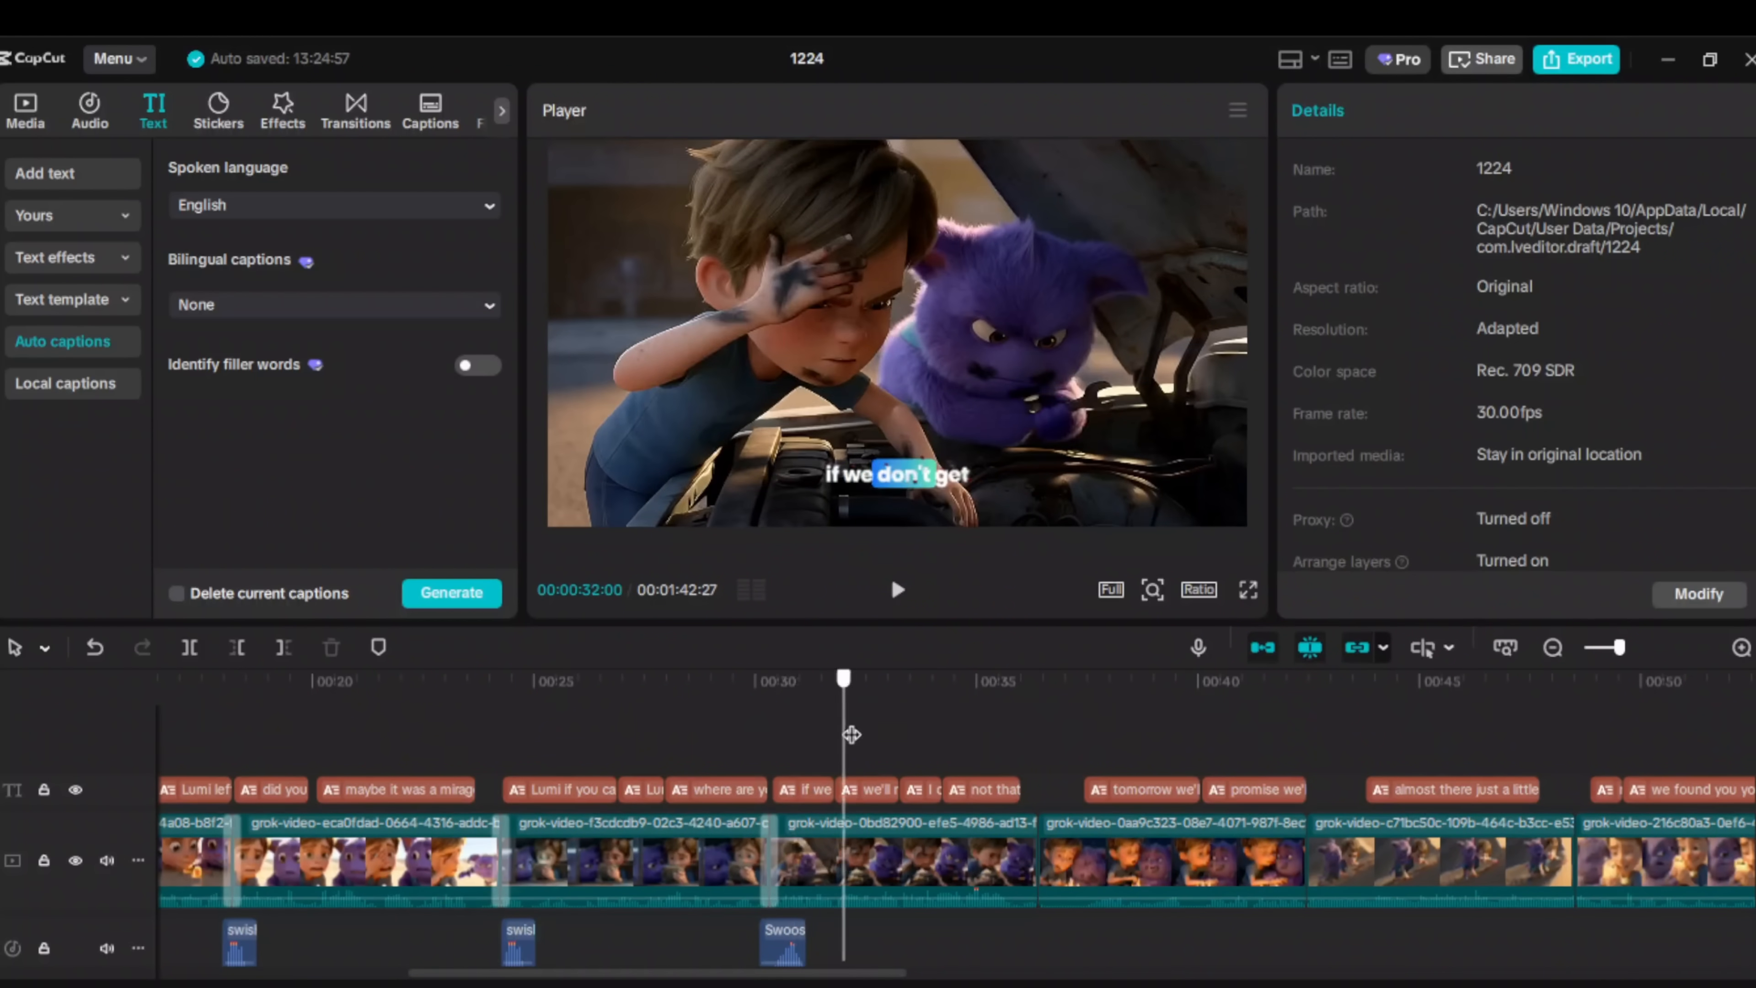
drag(1081, 761, 1509, 692)
click(1582, 64)
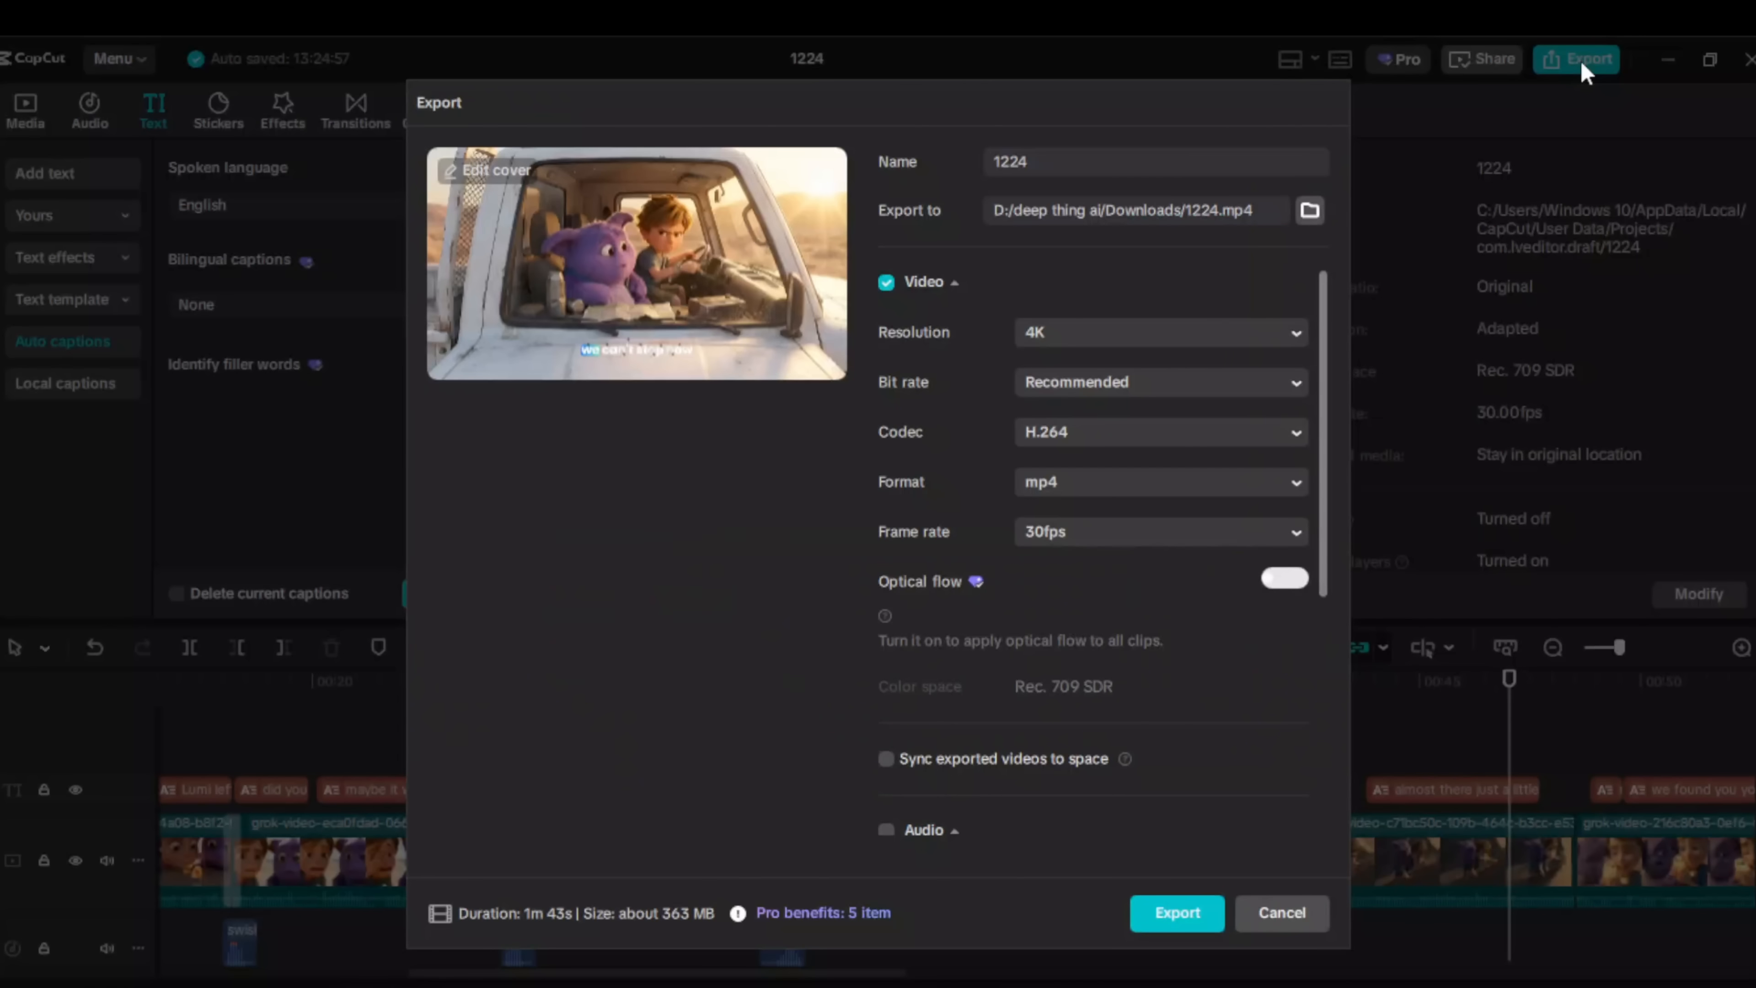
click(1179, 915)
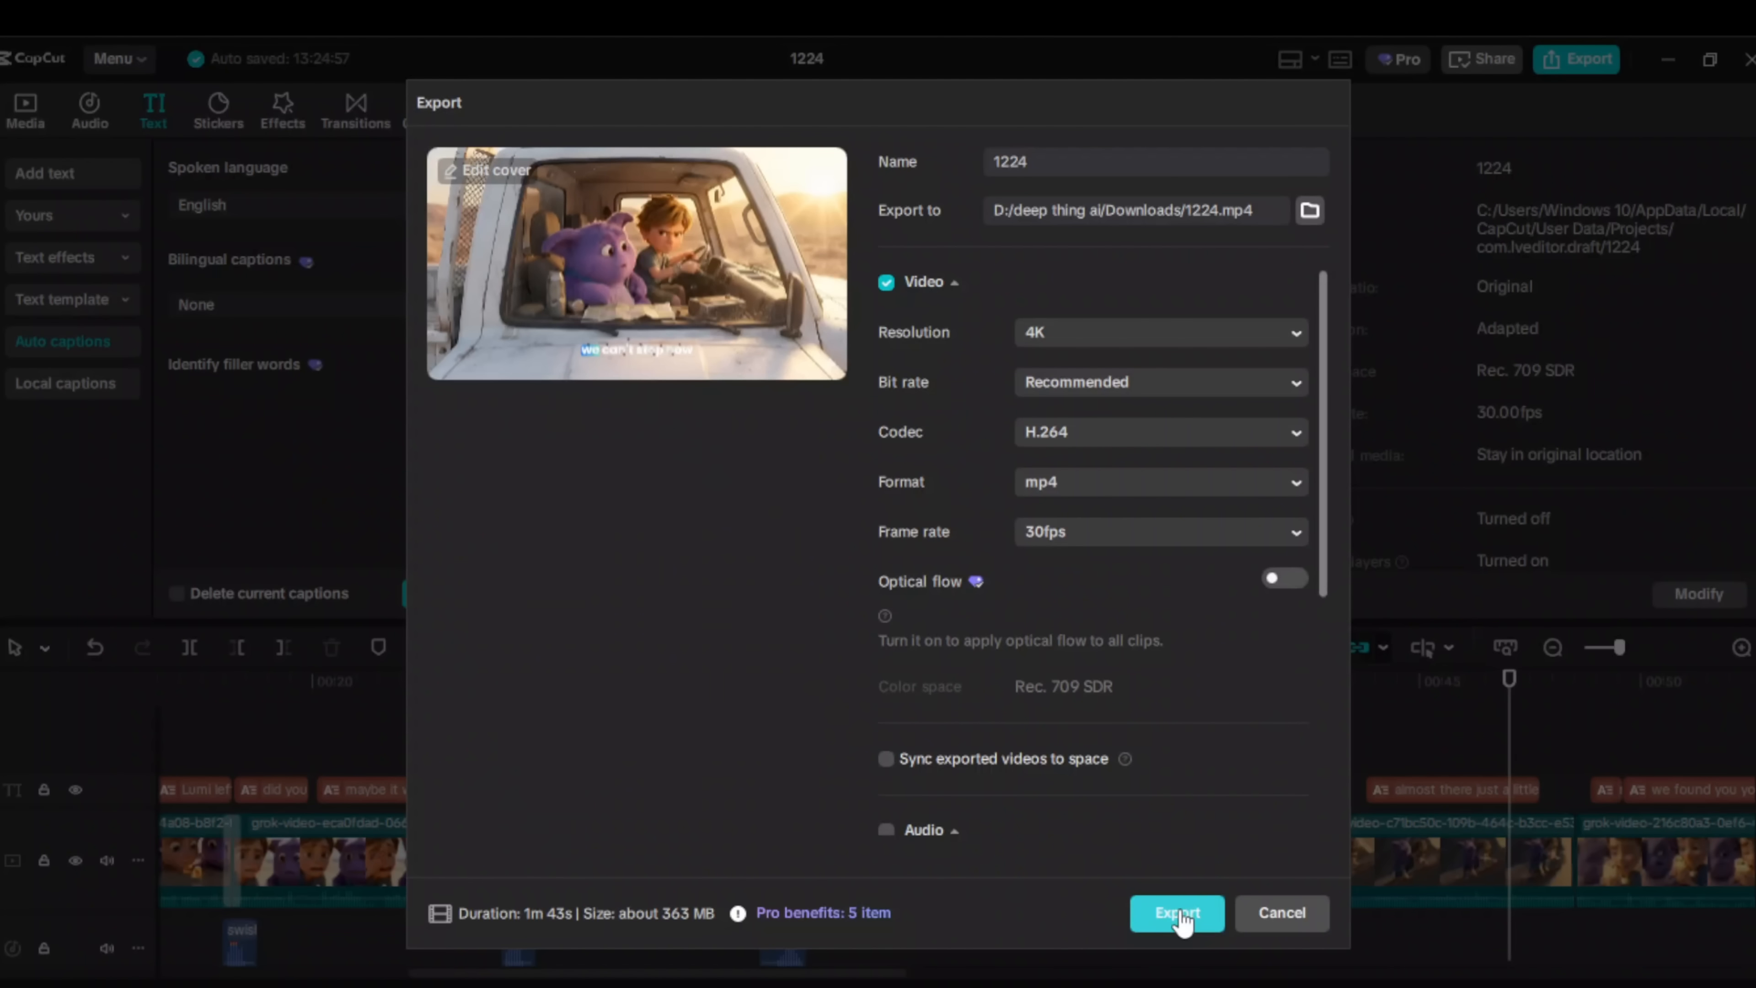